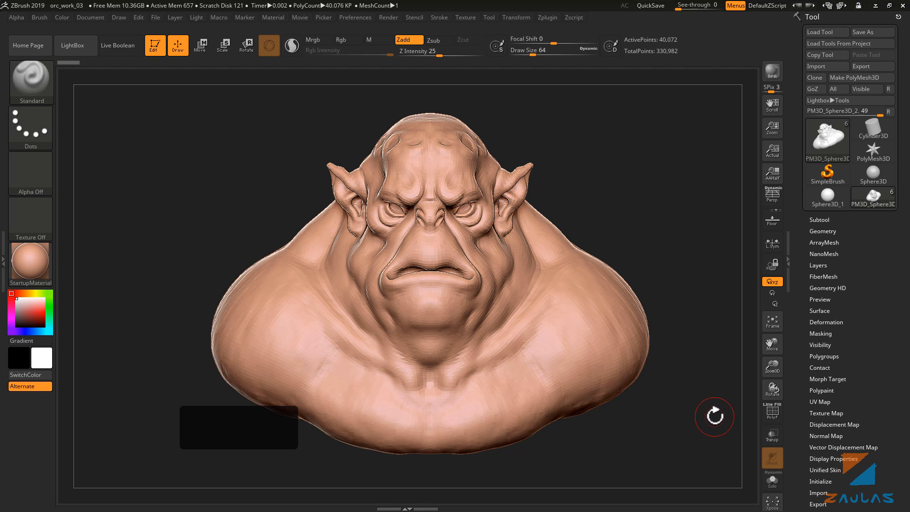
Turn on the polyframe display and hide the orange polygroup covering the underside of the orc bust
click(768, 416)
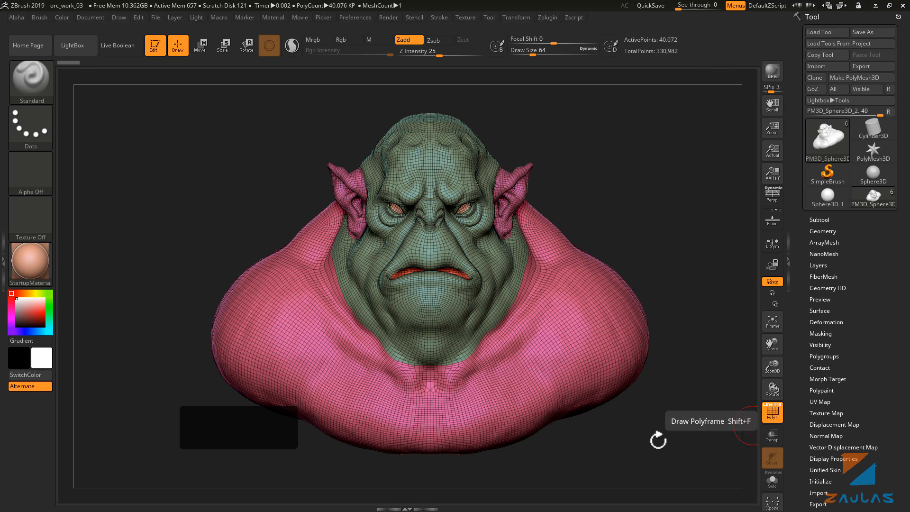
drag(625, 433, 641, 345)
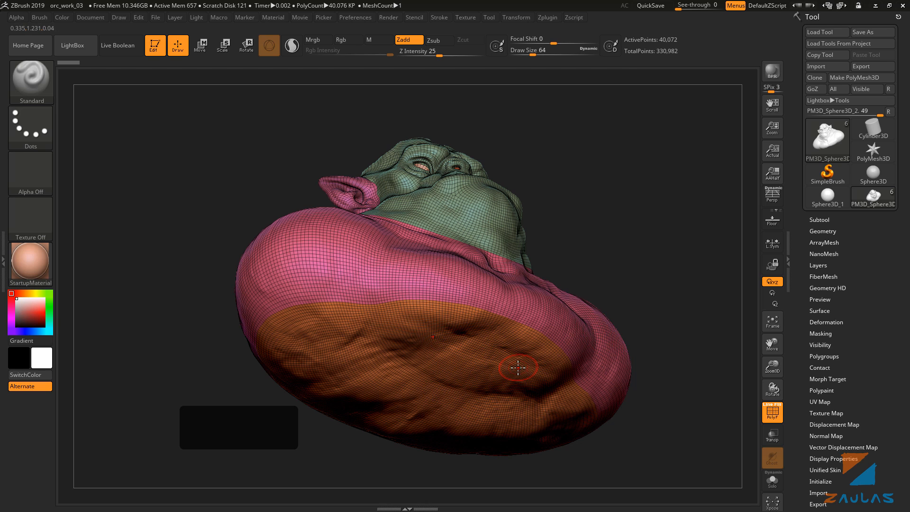
key(shift)
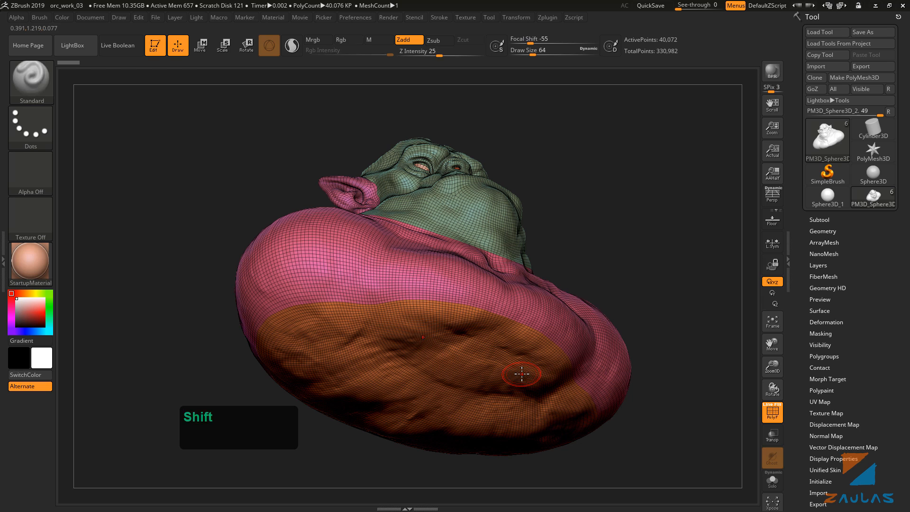
key(ctrl+shift)
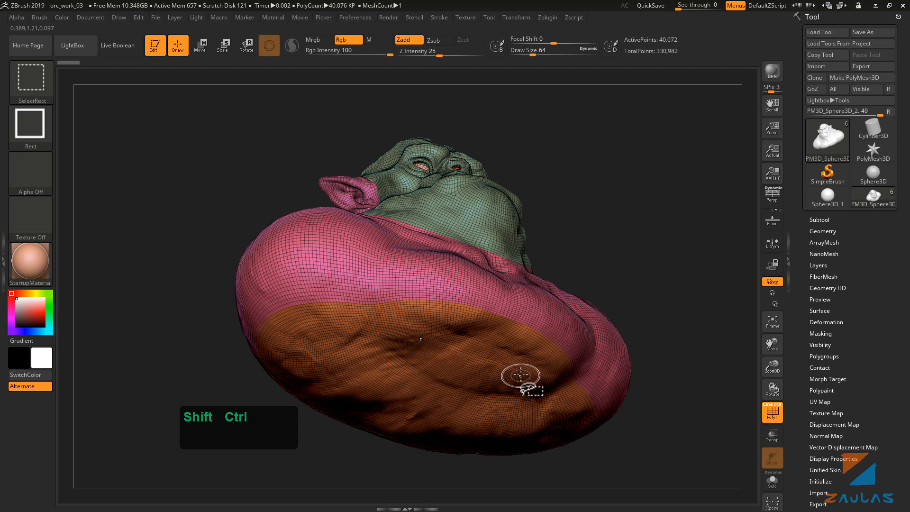
ctrl+shift+click(521, 374)
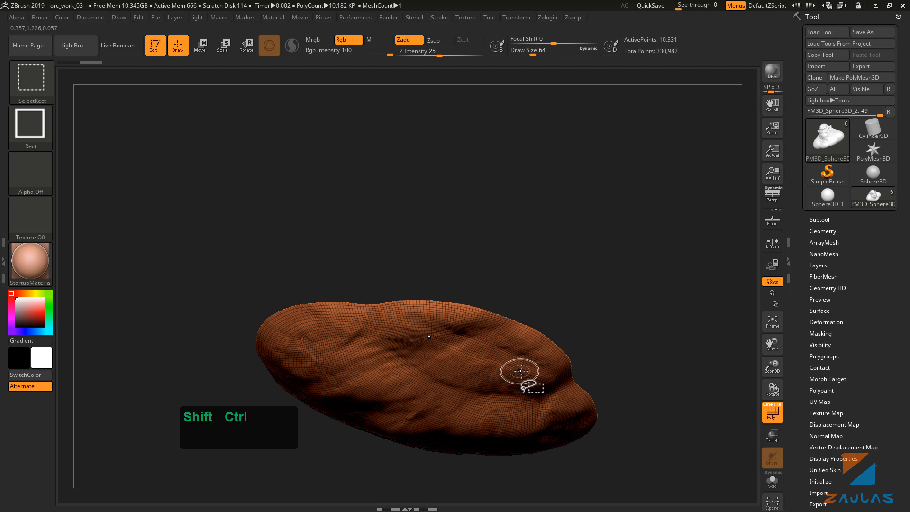
ctrl+shift+click(521, 373)
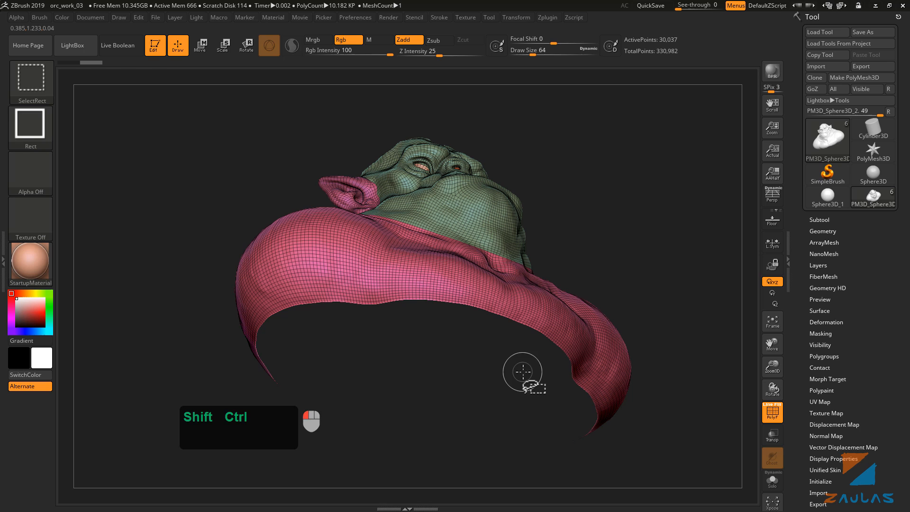
Delete the hidden underside geometry from the bust mesh with Del Hidden
click(823, 231)
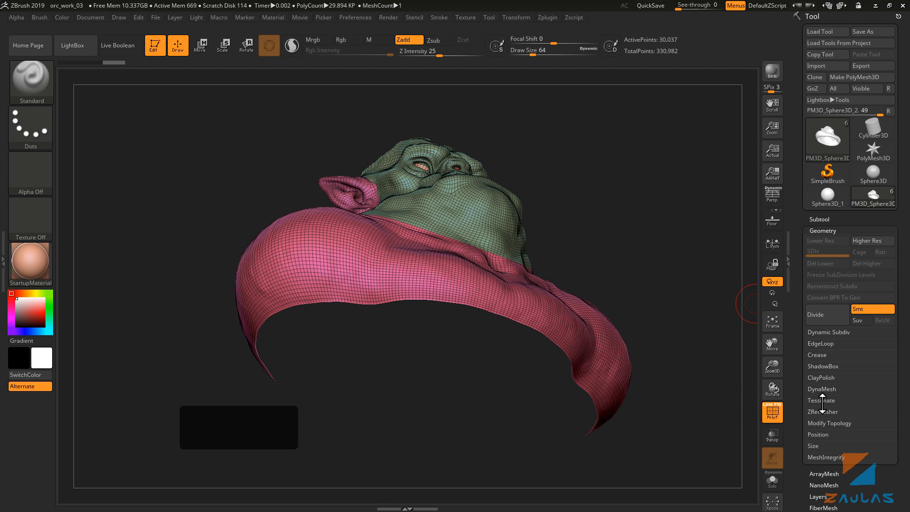
click(821, 421)
drag(804, 410, 813, 362)
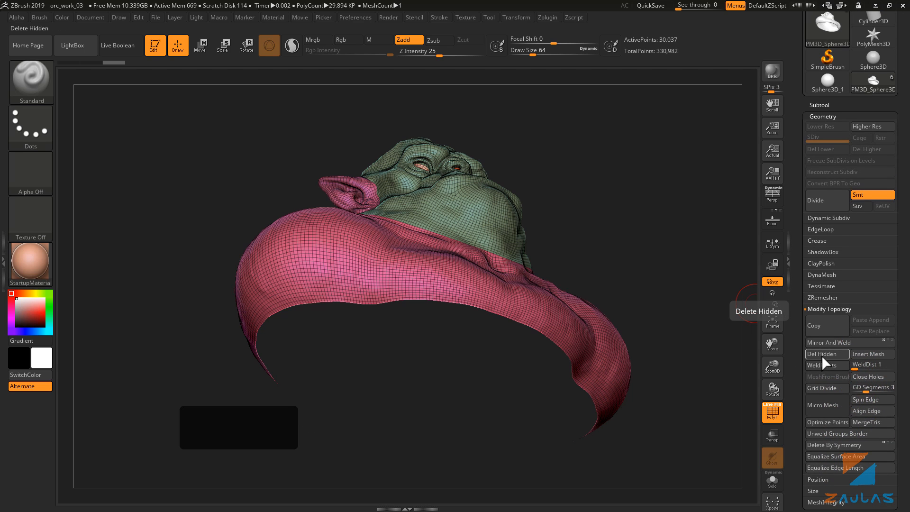
click(822, 359)
Export the open-bottomed orc bust in OBJ format to the ZBRUSH project folder as orc_work_uv
drag(670, 278, 667, 232)
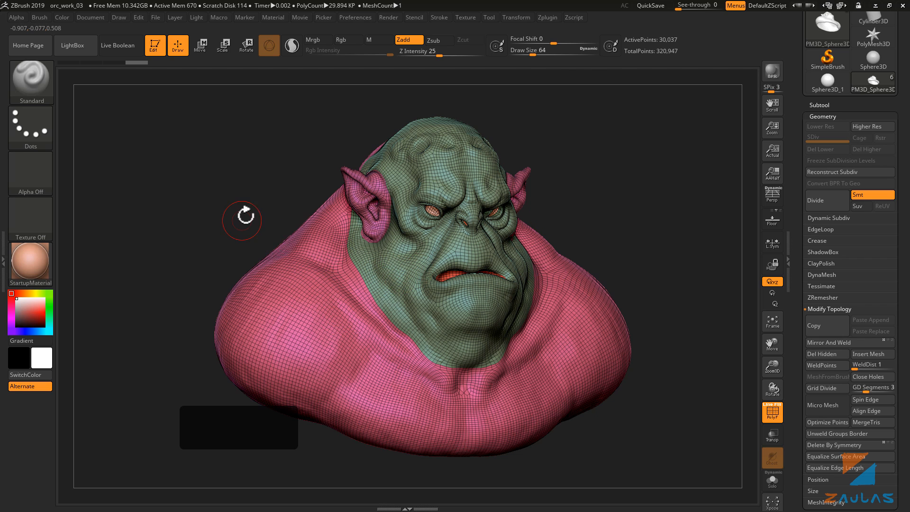
drag(242, 219, 266, 223)
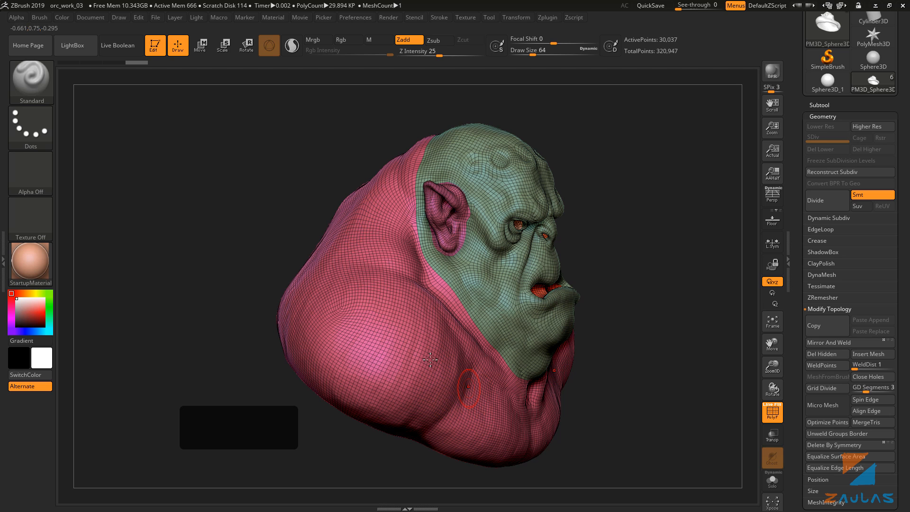
drag(612, 266, 654, 235)
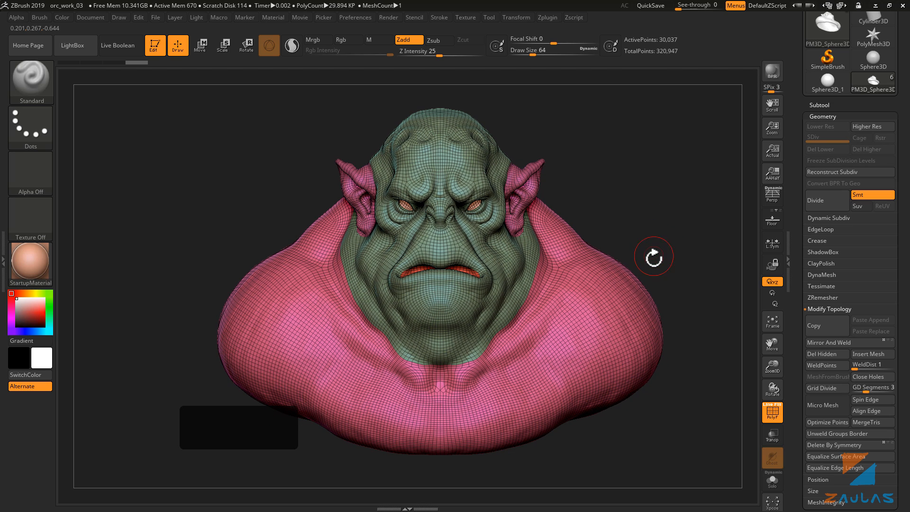
drag(800, 126, 801, 241)
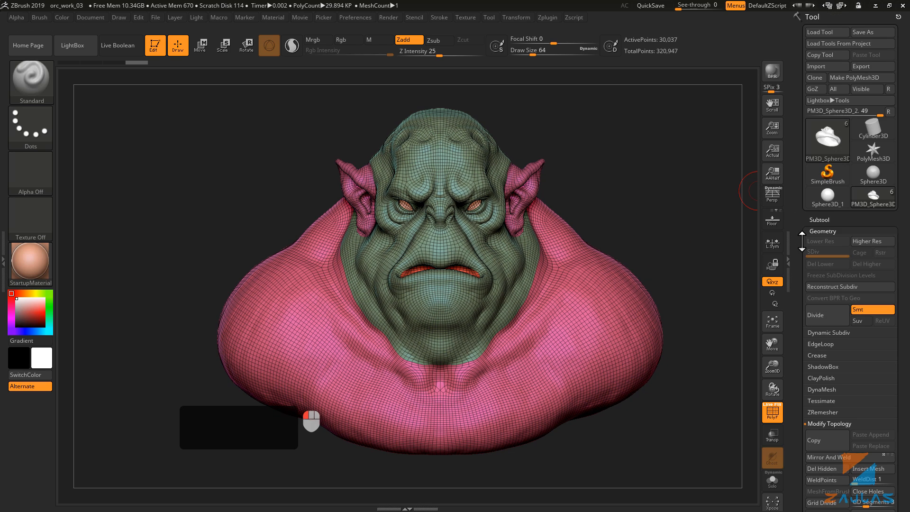
click(868, 67)
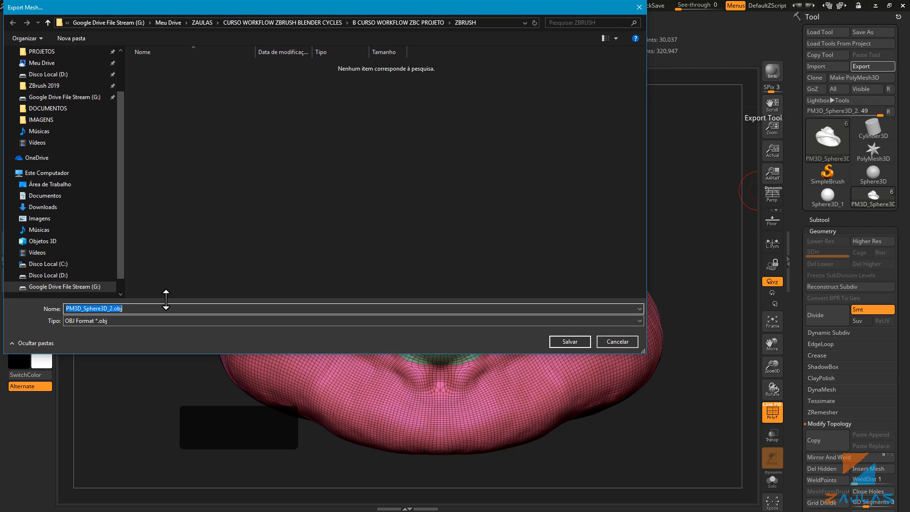
text(o)
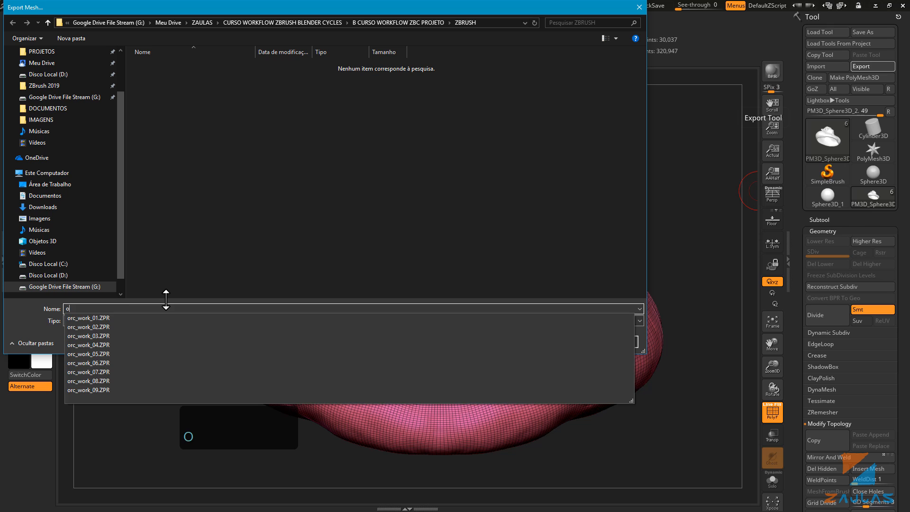
text(rc_work_uv)
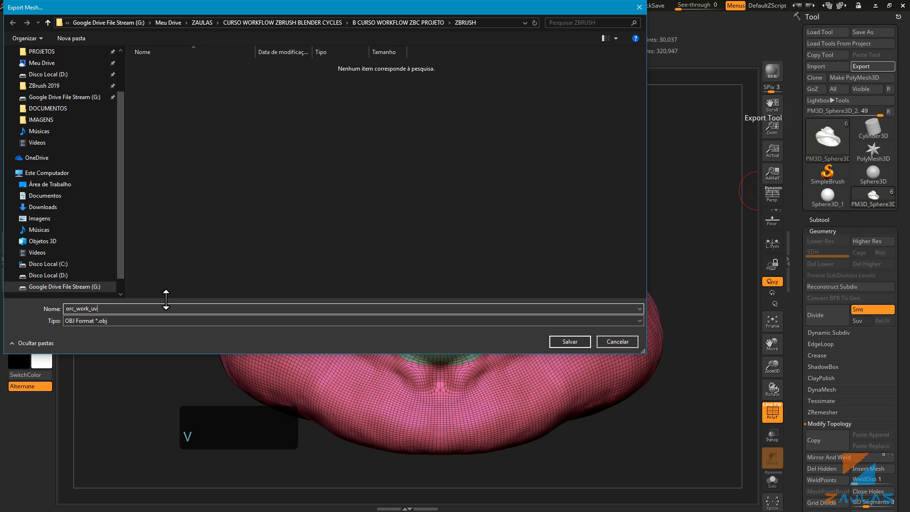
key(Return)
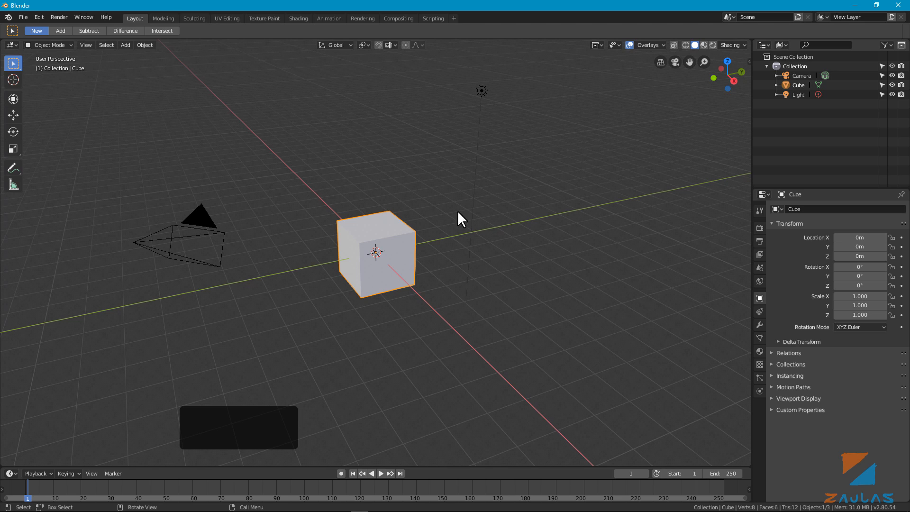
In Blender's preferences, enable Translation and set the language to Brazilian Portuguese (Português do Brasil)
click(43, 17)
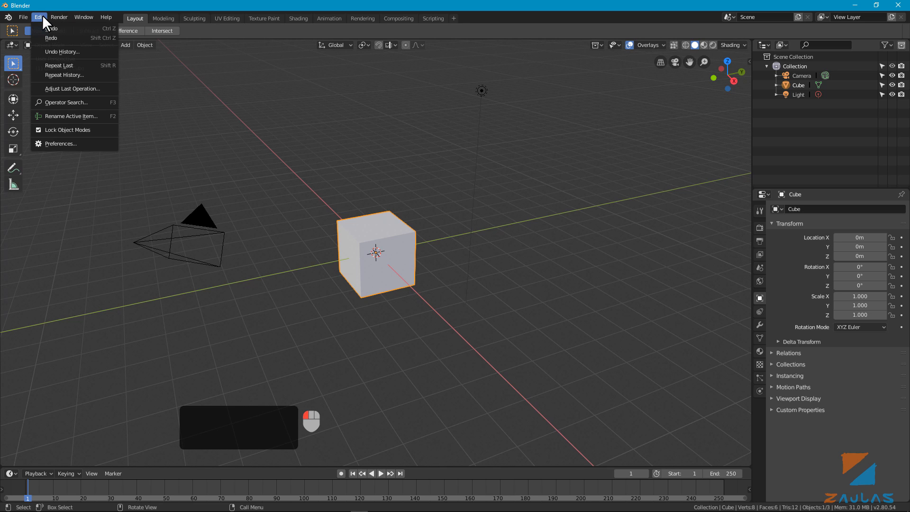
click(47, 144)
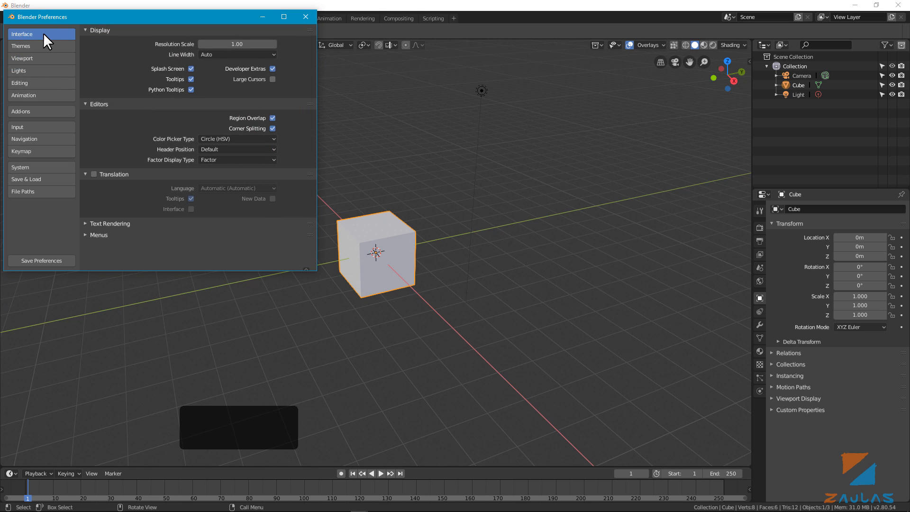
click(98, 174)
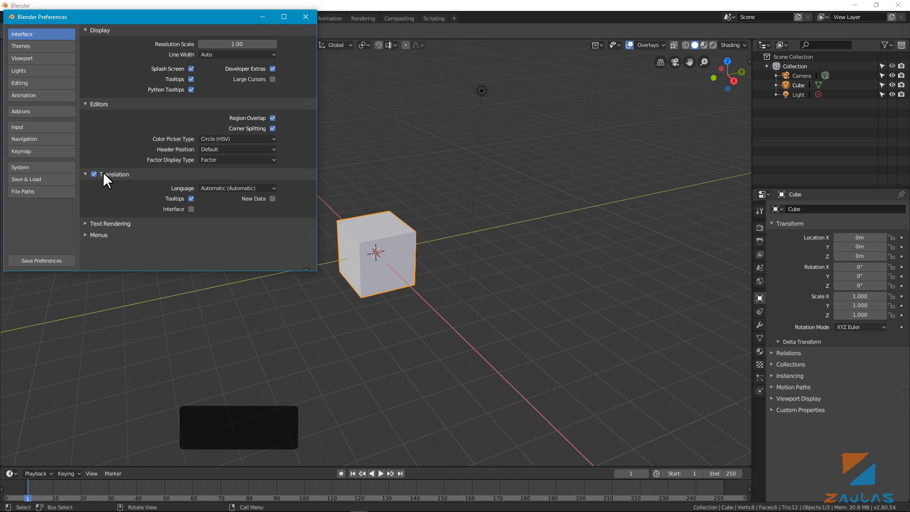
click(237, 188)
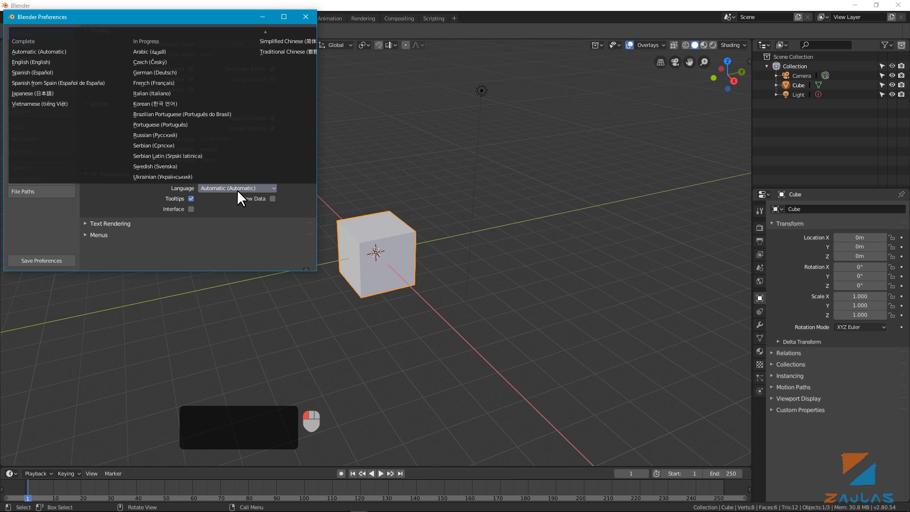
click(214, 115)
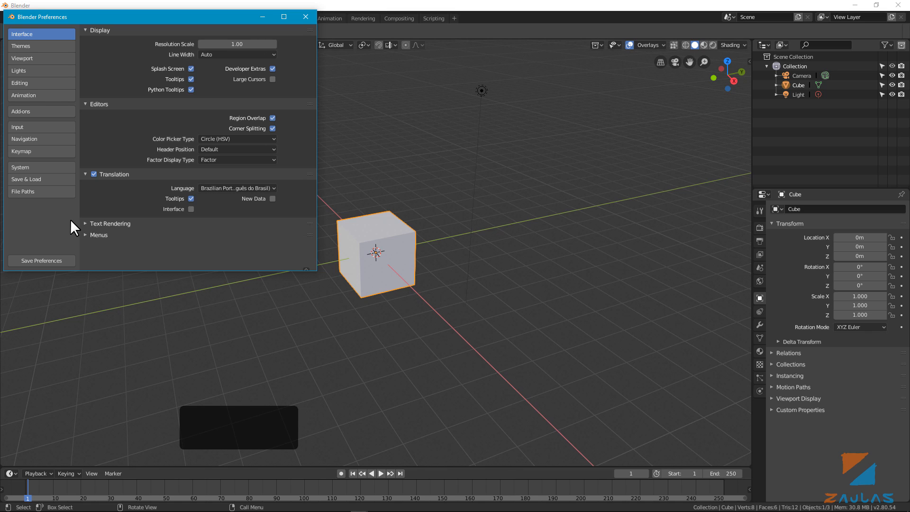
Enable Orbit Around Selection, Auto Depth and Zoom To Mouse Position in the navigation preferences
click(33, 143)
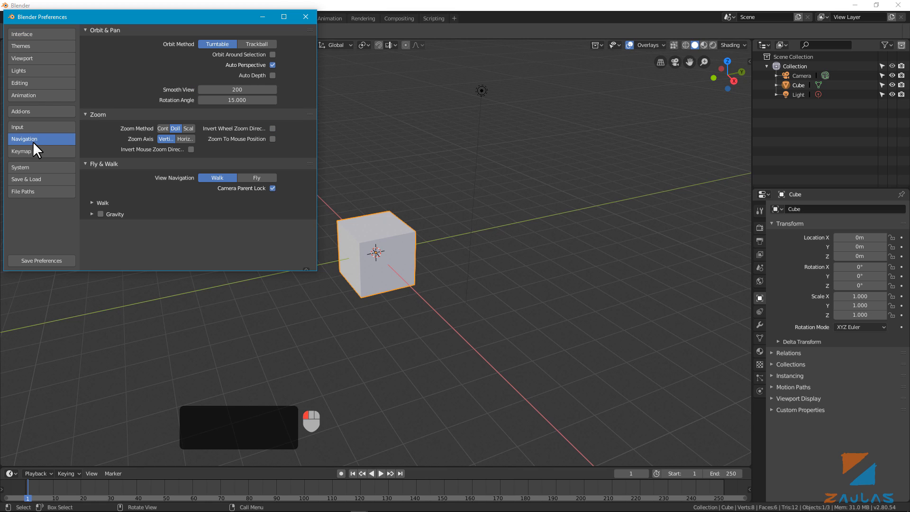
click(271, 54)
click(271, 75)
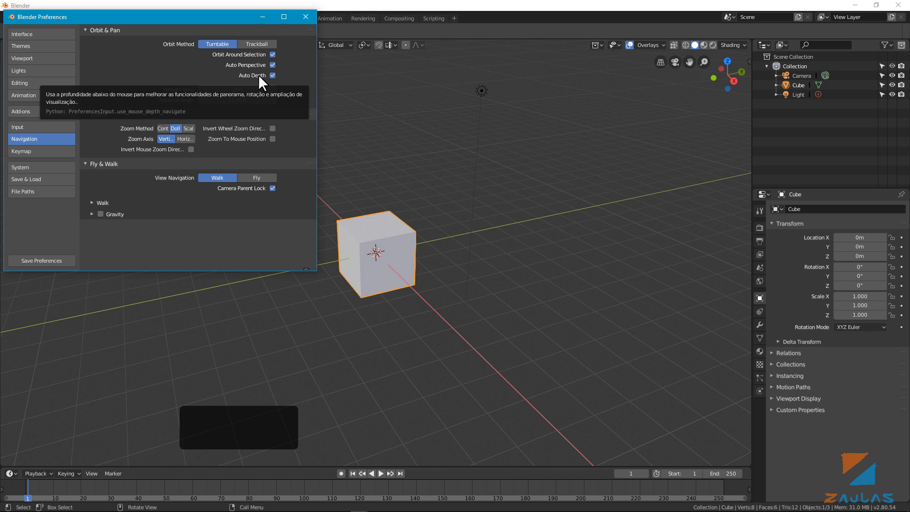
click(271, 139)
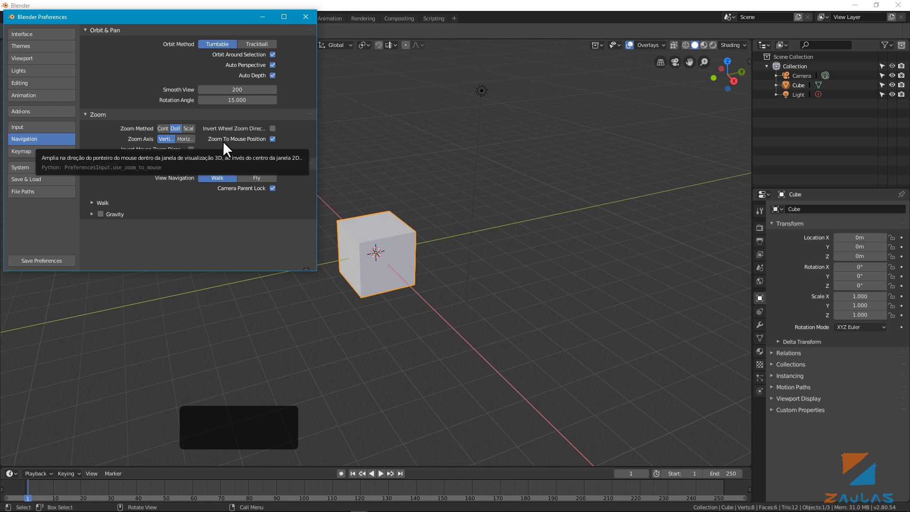
Configure the keymap preferences with spacebar action Tools, Select All Toggles, Tab for Pie Menu, Pie Menu on Drag and Extra Shading Pie Menu Items
click(32, 151)
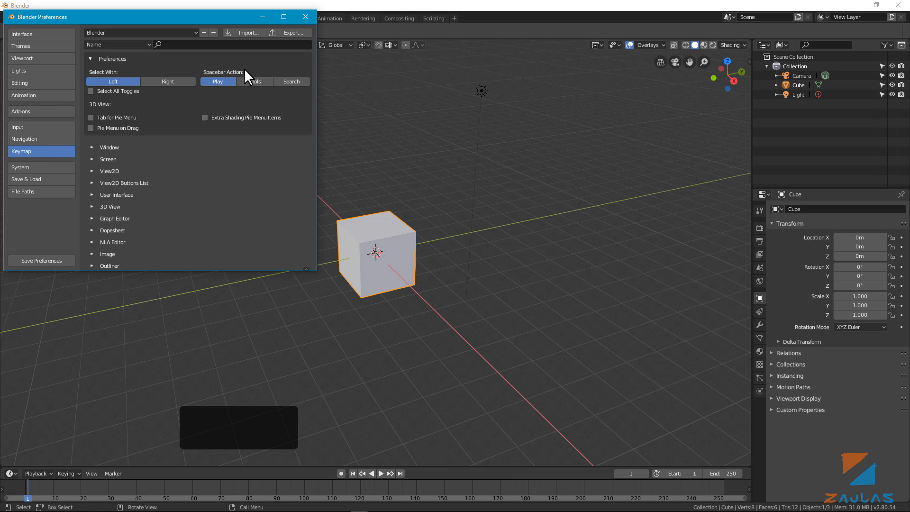
click(253, 83)
click(90, 92)
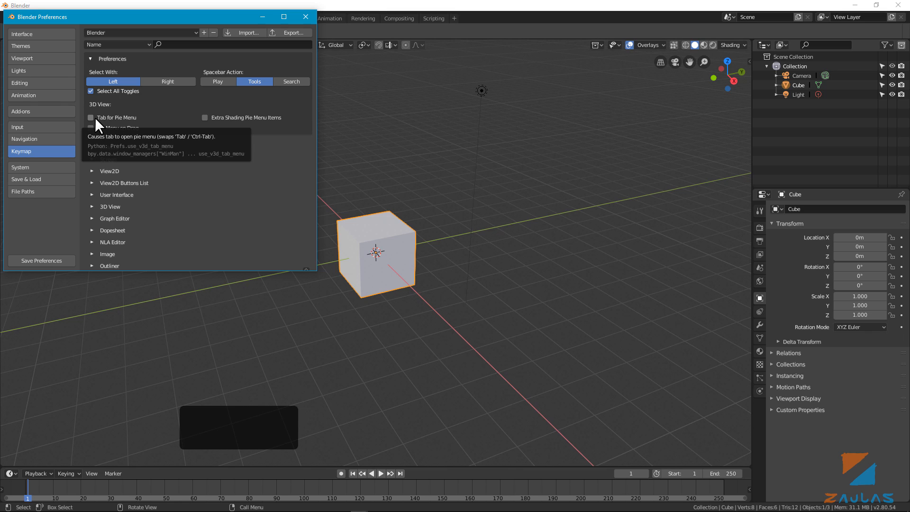
click(89, 117)
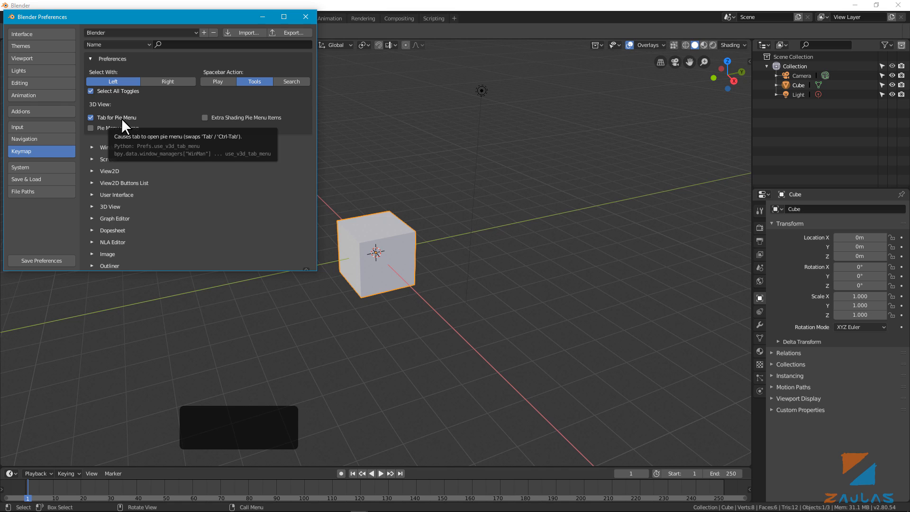
click(91, 126)
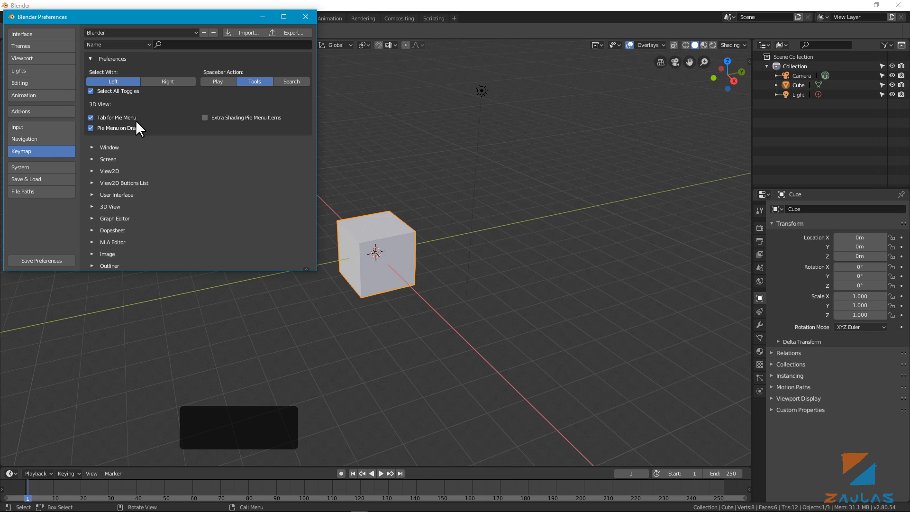
click(205, 117)
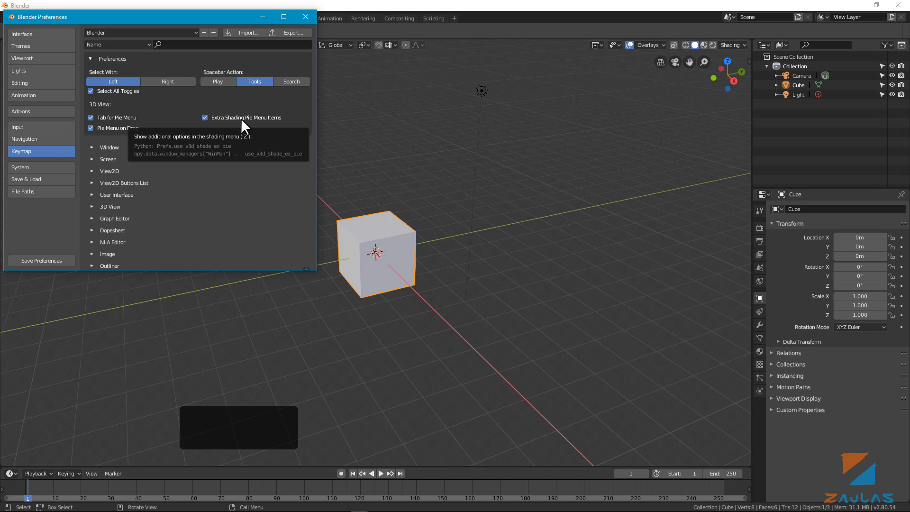
Set the Cycles render devices to CUDA with both the GeForce GTX 1060 and Intel Core i7-2600K enabled, then save and close the preferences
click(54, 168)
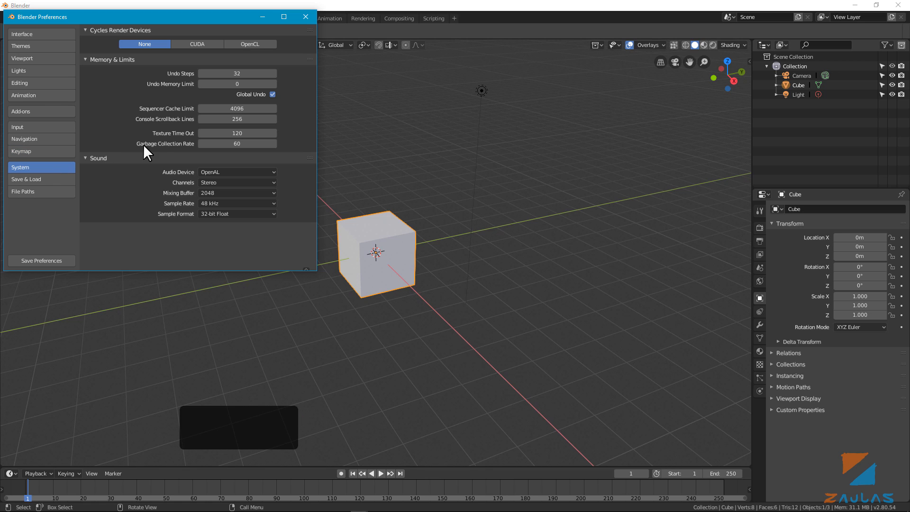
click(189, 43)
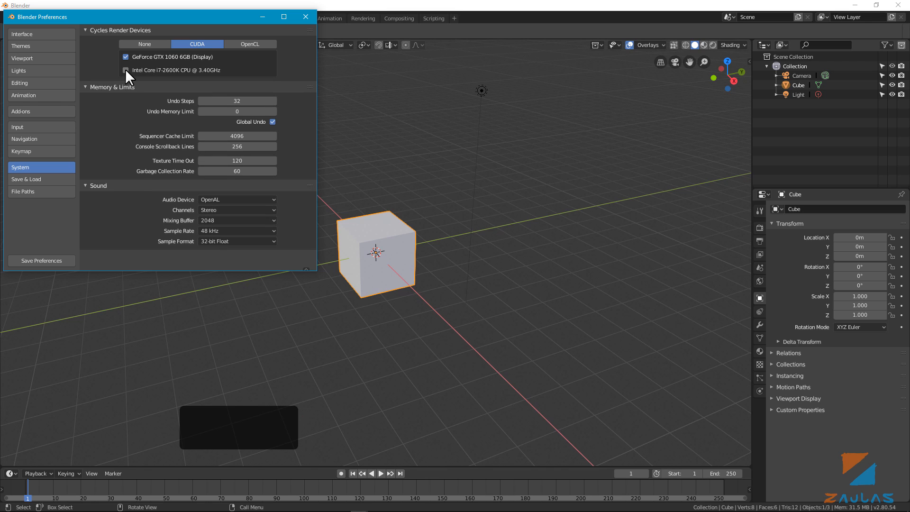
click(126, 70)
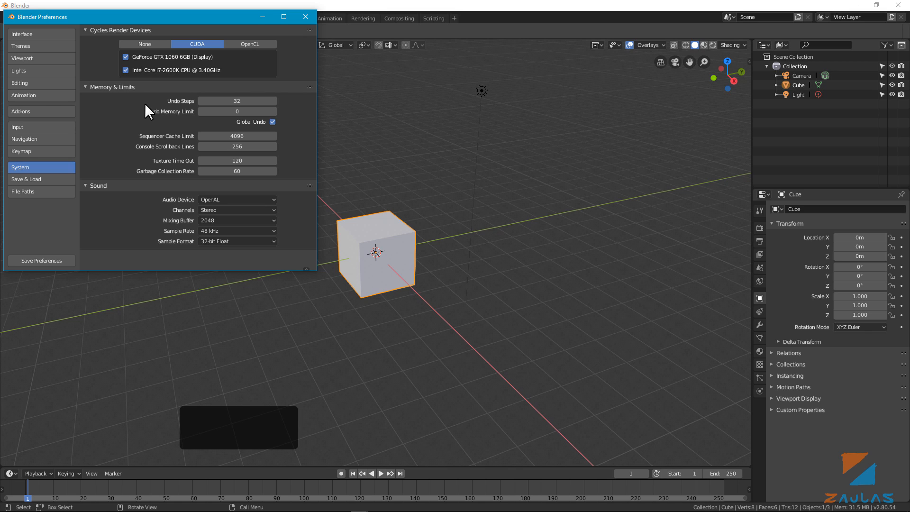
click(42, 259)
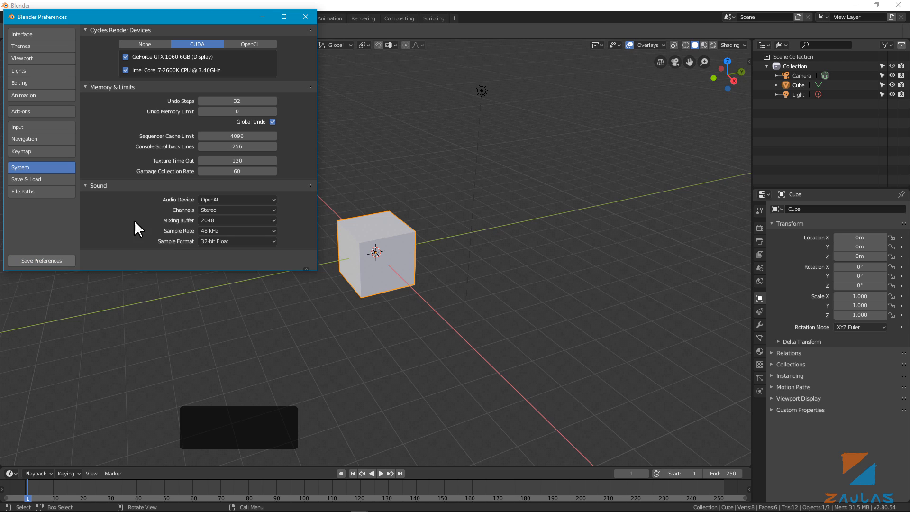
click(298, 18)
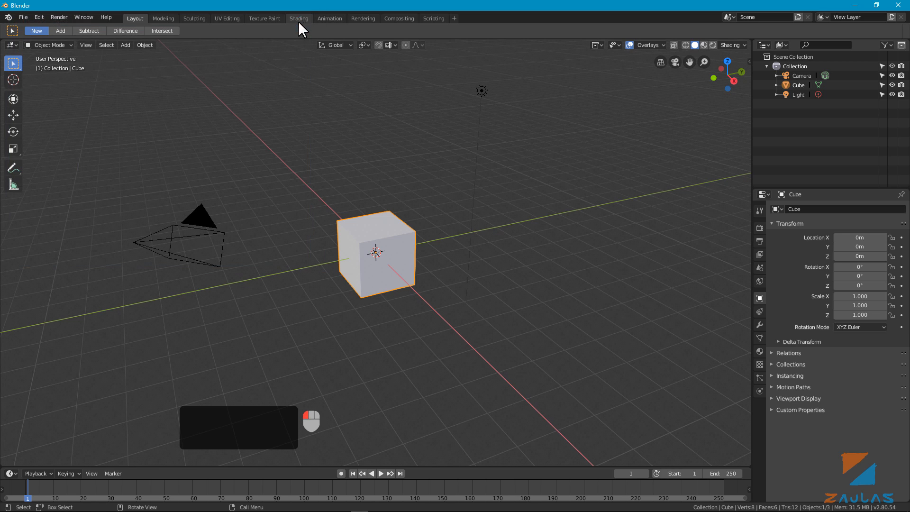
click(421, 212)
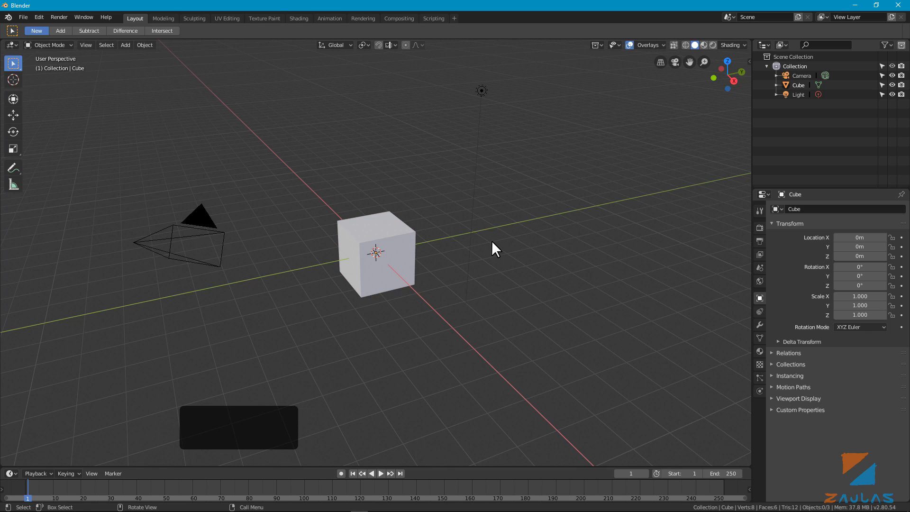
Delete the default cube from the scene
click(391, 223)
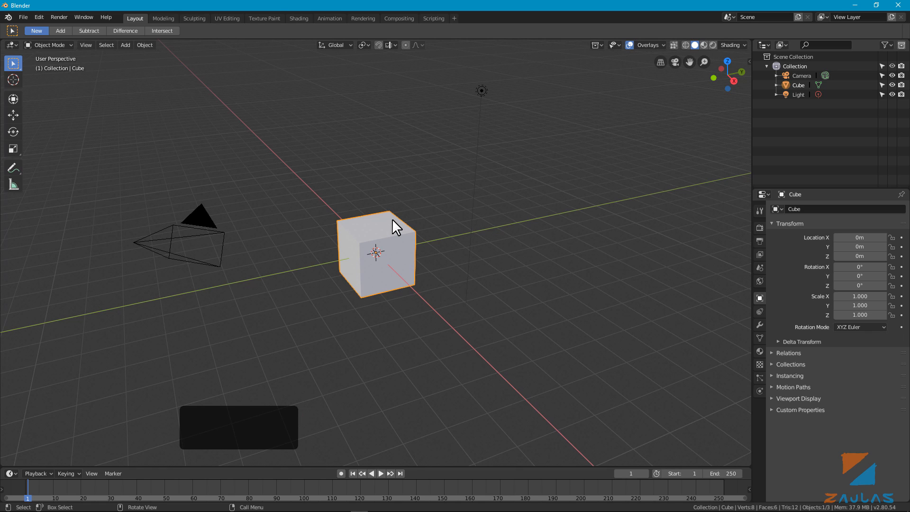
key(x)
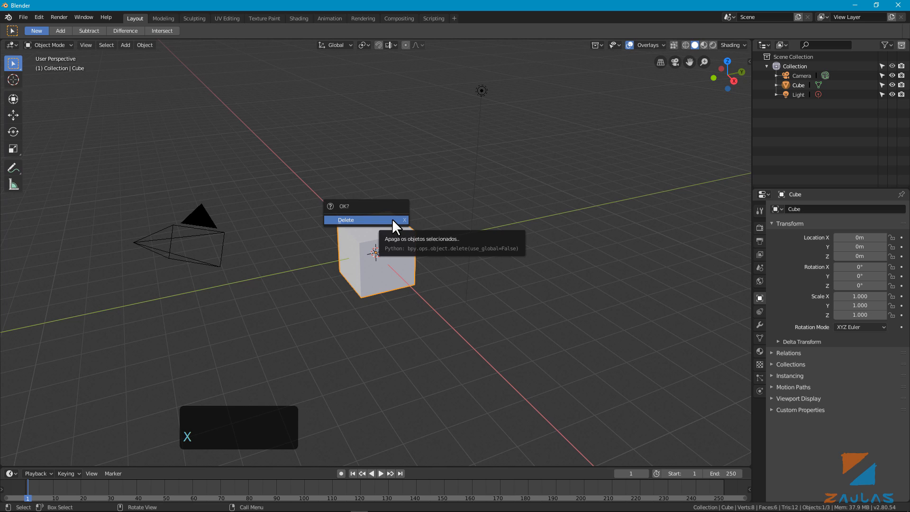
click(376, 220)
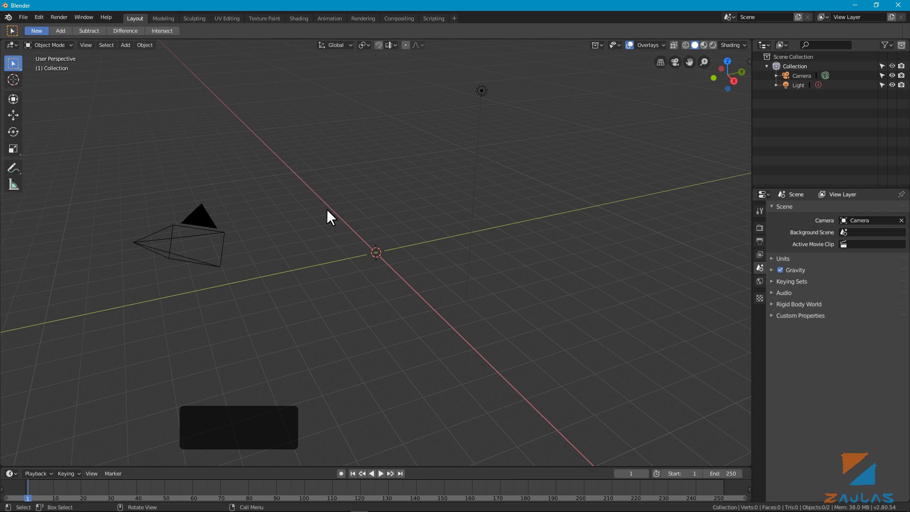
Import orc_work_uv.OBJ from the project's ZBRUSH folder with Keep Vert Order and Poly Groups enabled
click(23, 17)
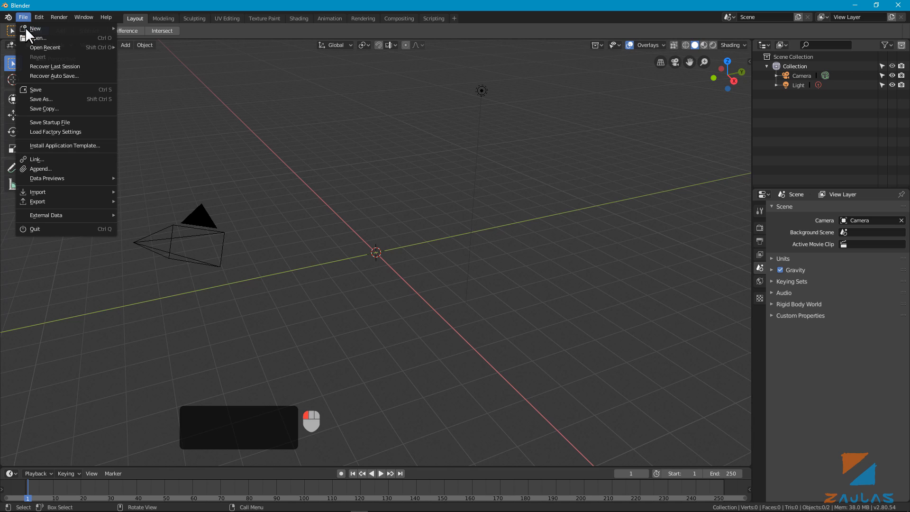
mouse_move(67, 193)
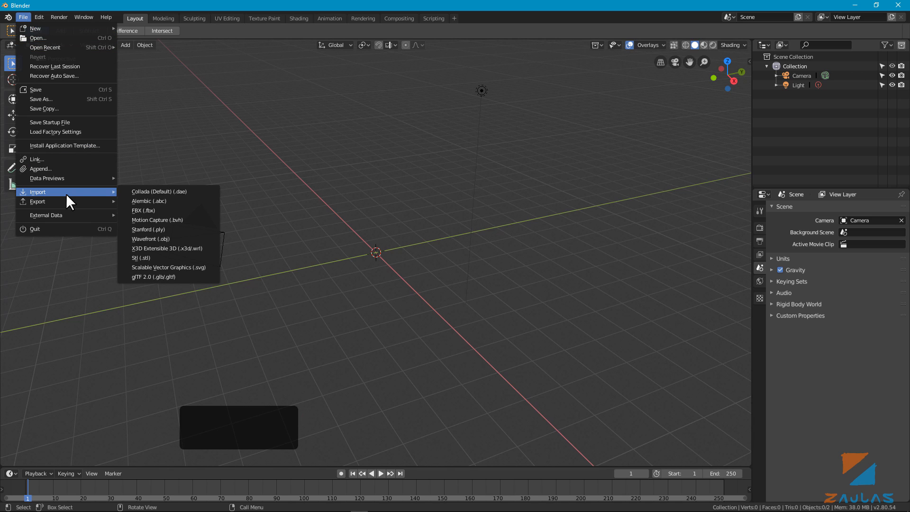
click(166, 237)
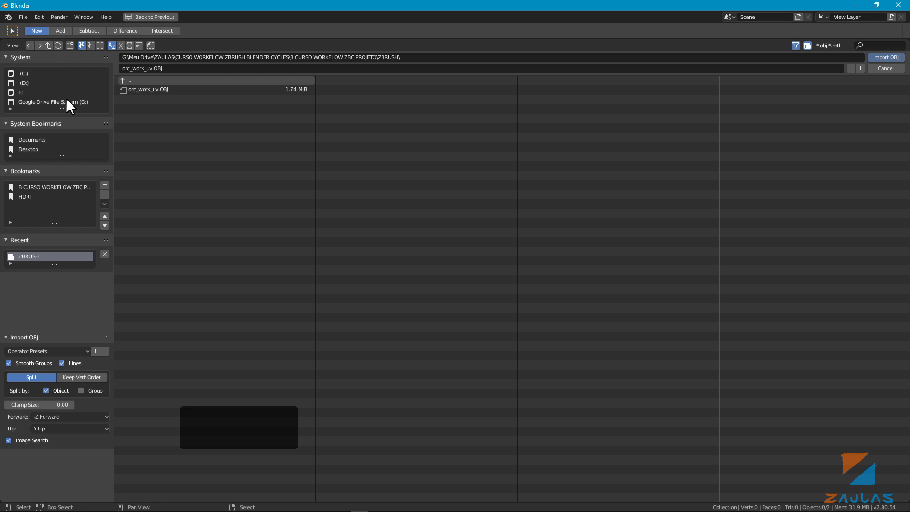
click(79, 186)
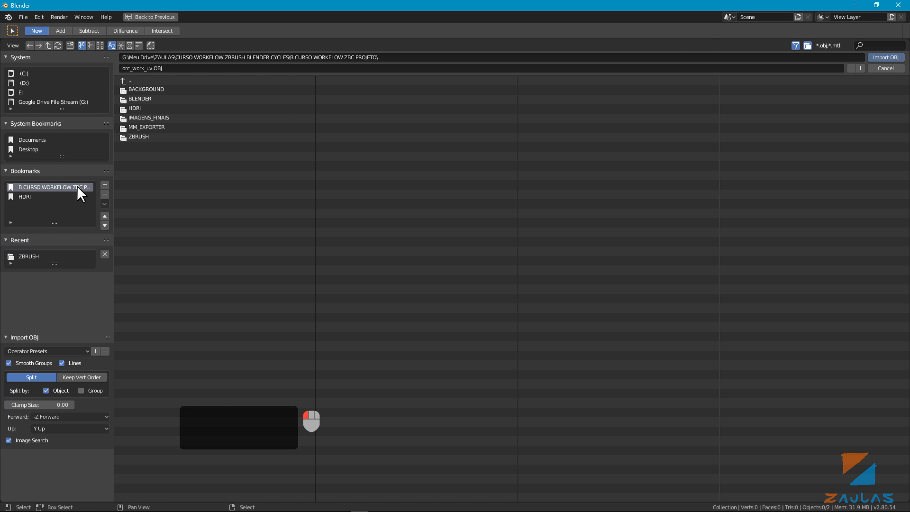
click(142, 137)
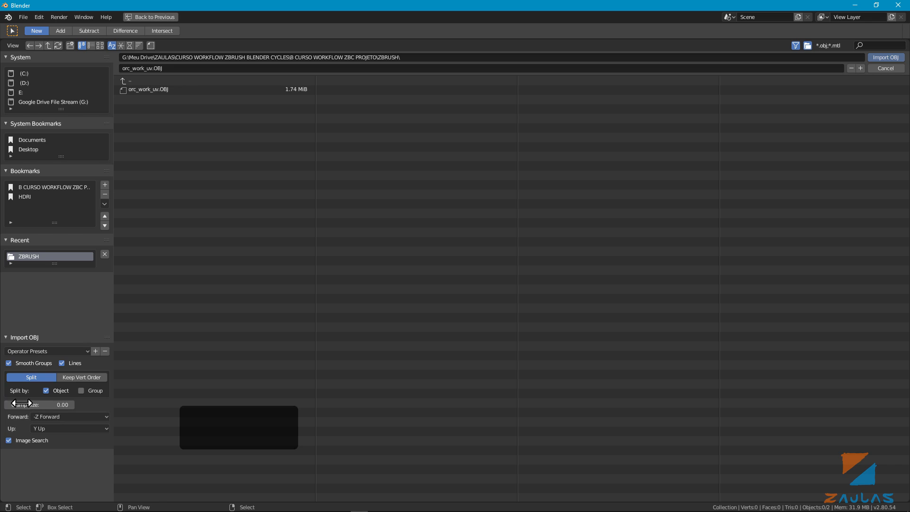
click(80, 379)
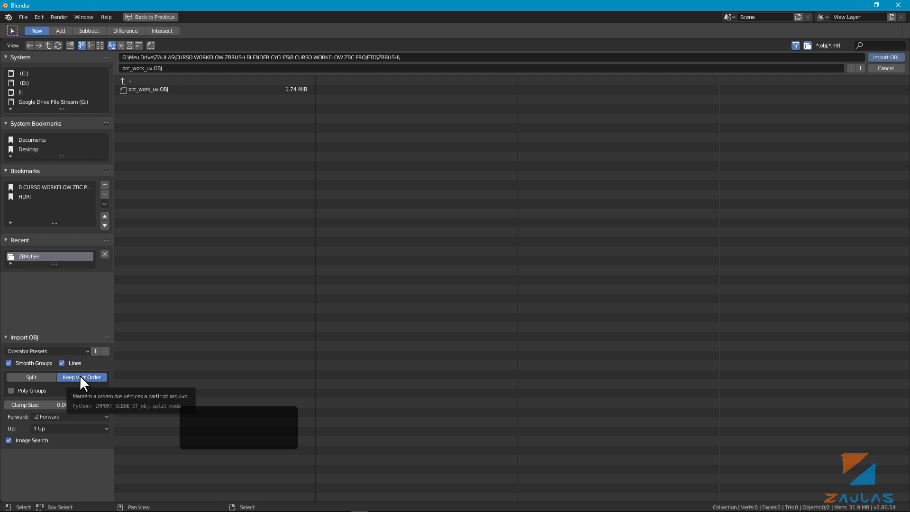
click(15, 390)
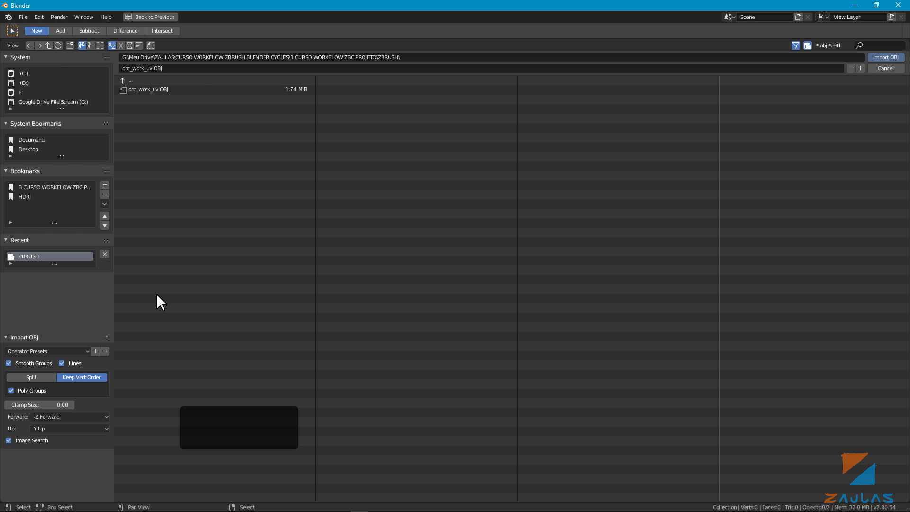
click(179, 89)
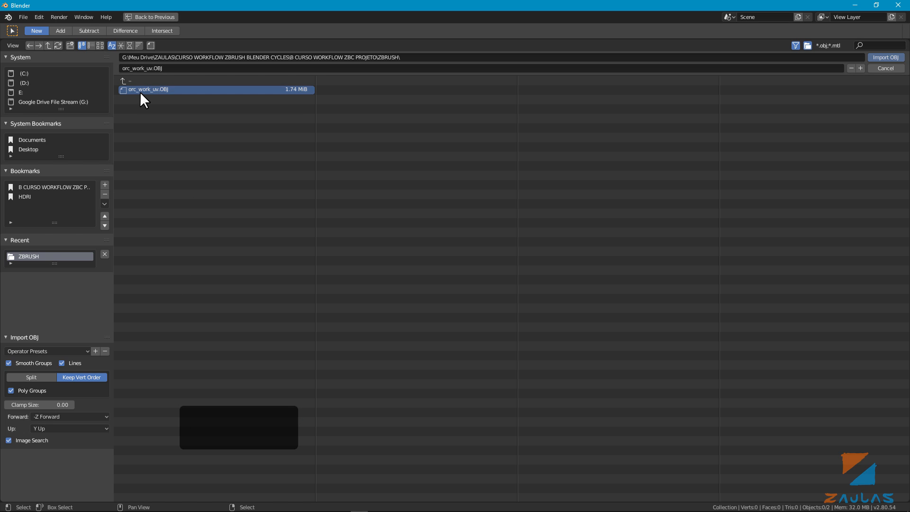
click(875, 56)
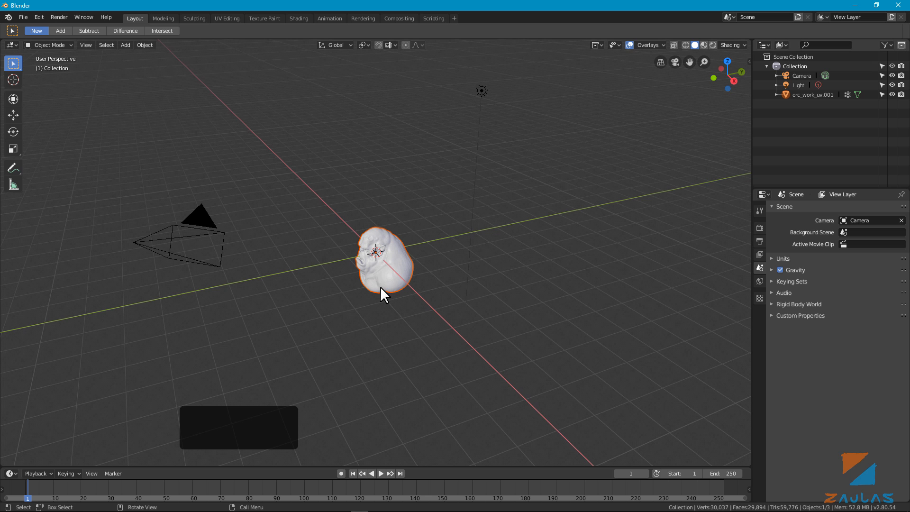
Switch to the UV Editing workspace and put the imported orc bust into Edit Mode
middle_drag(380, 286, 505, 271)
scroll(405, 258, up, 3)
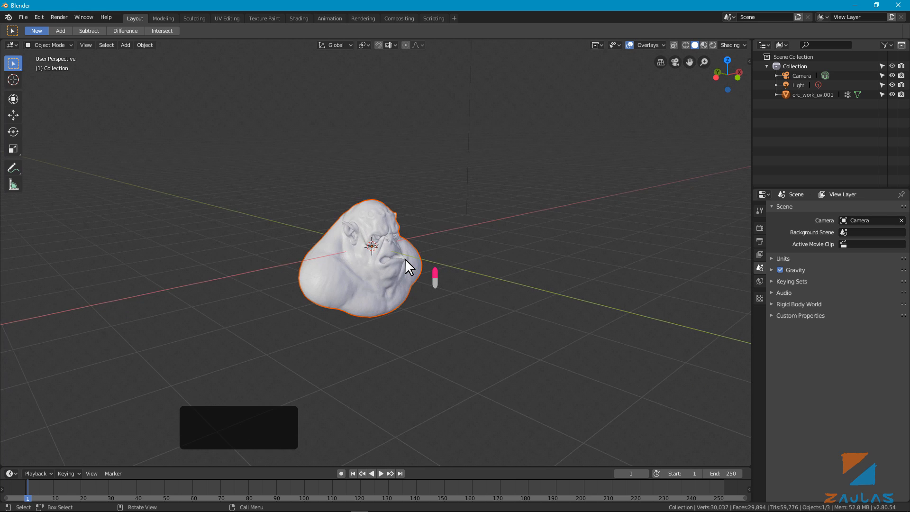
scroll(404, 257, up, 2)
middle_drag(379, 266, 326, 257)
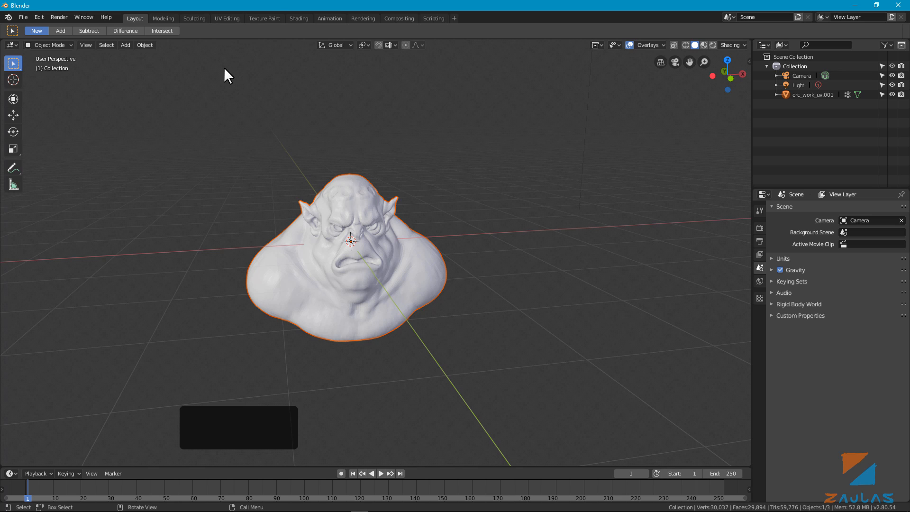
click(227, 19)
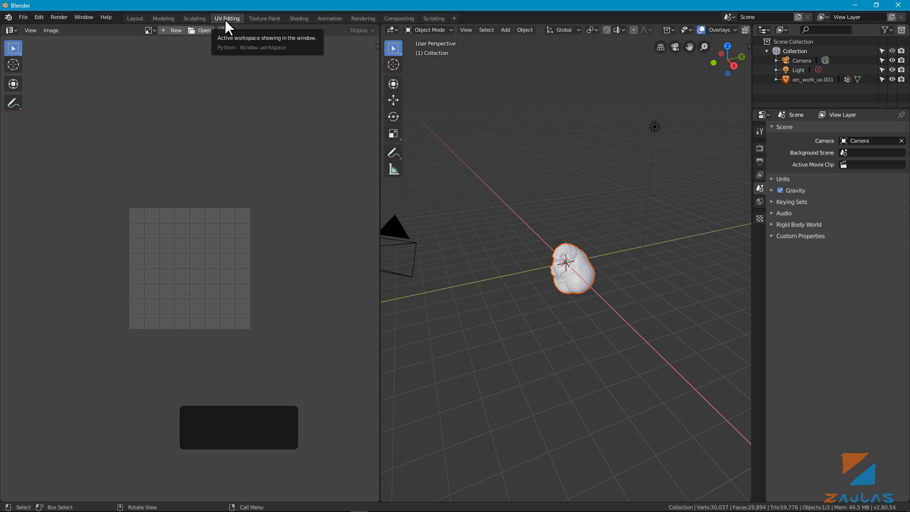
scroll(554, 260, up, 5)
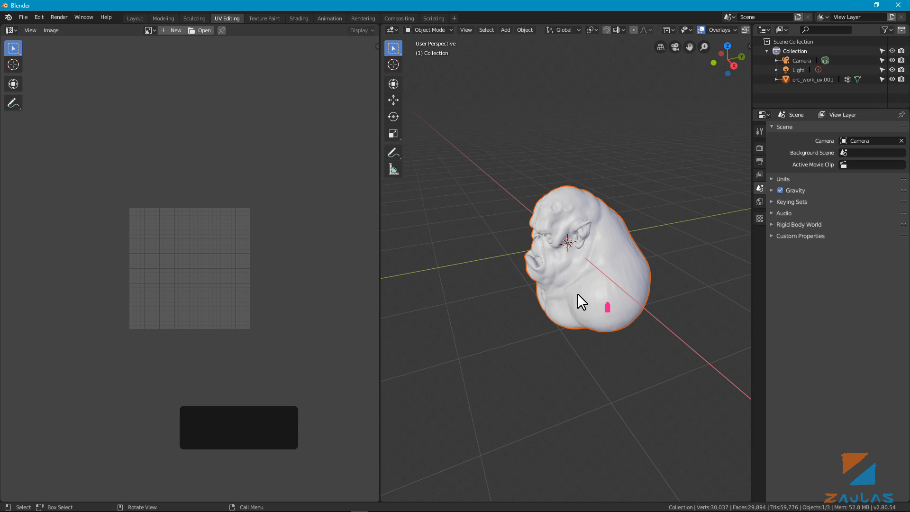
middle_drag(611, 241, 612, 246)
middle_drag(484, 261, 592, 272)
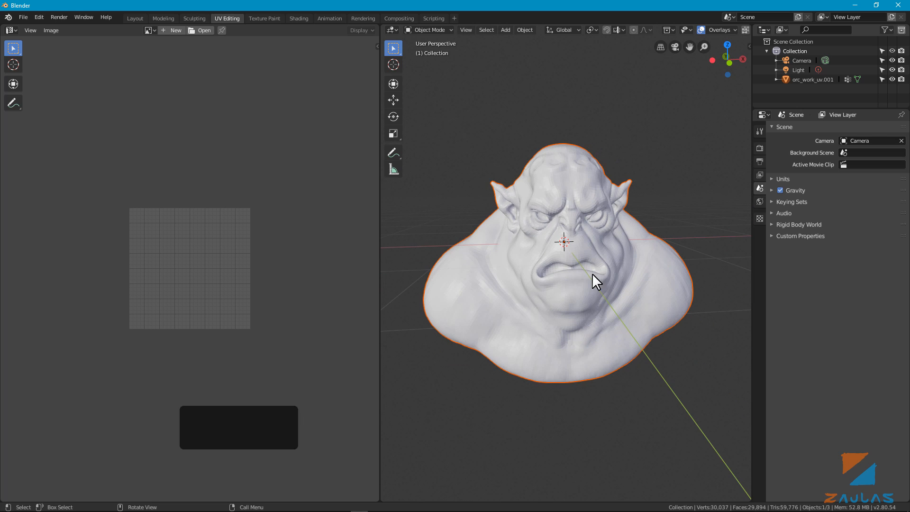
click(589, 244)
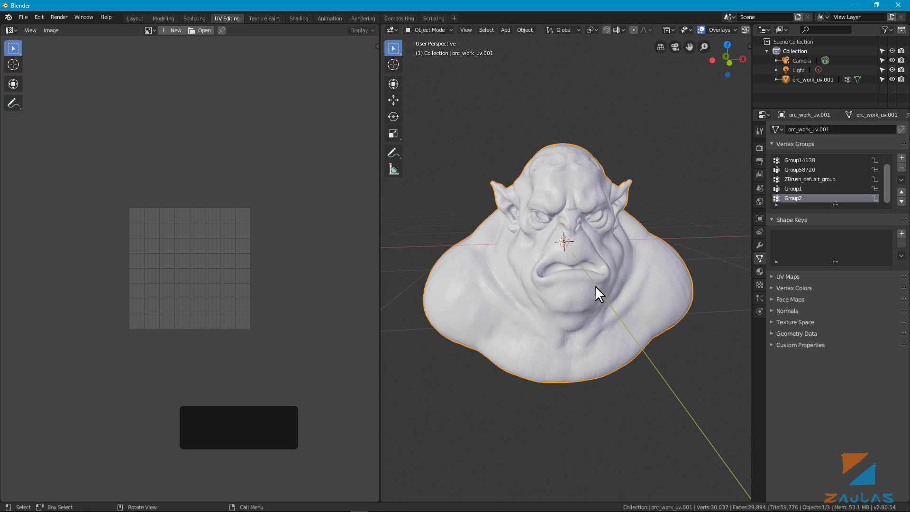
key(Tab)
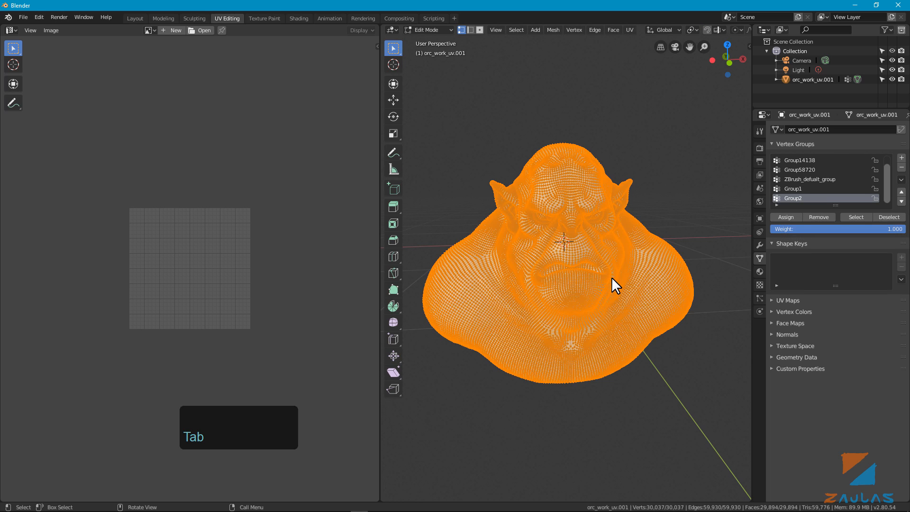
Enlarge the vertex groups list to fit all the groups and deselect the whole orc mesh
scroll(585, 256, up, 1)
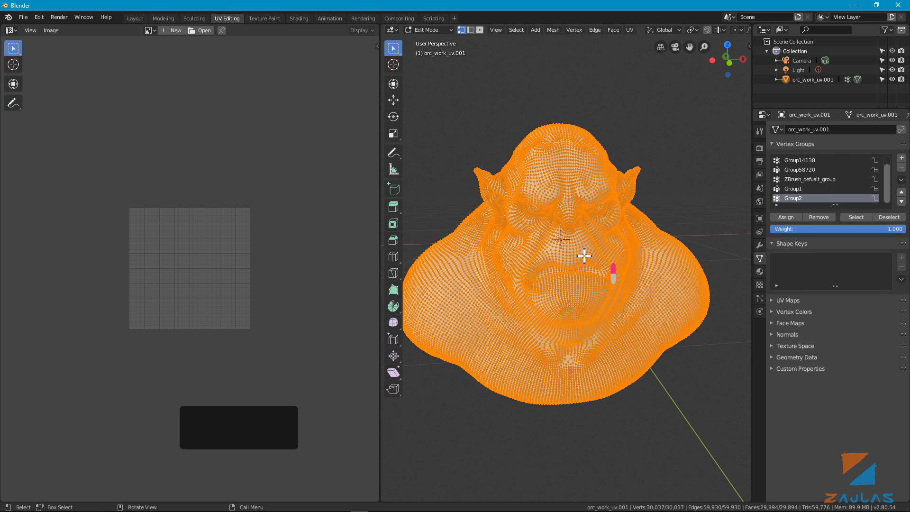
middle_drag(538, 255, 582, 254)
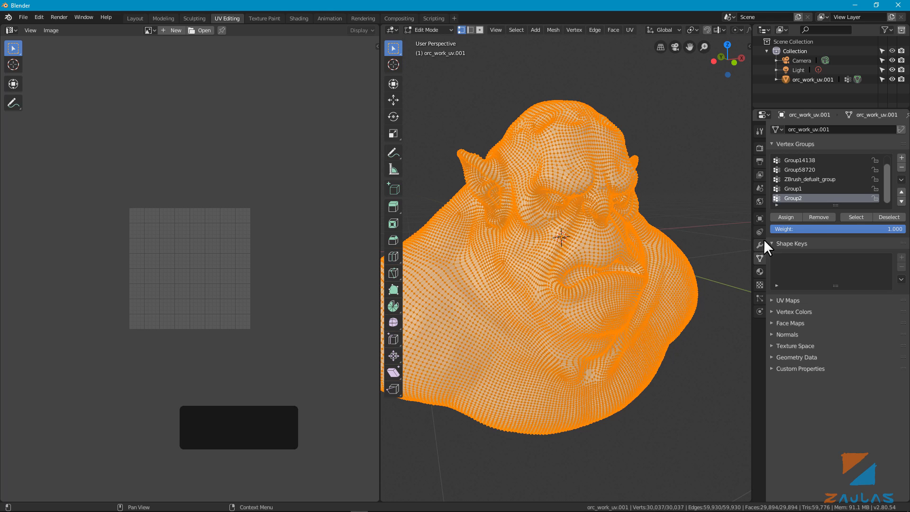
drag(835, 205, 835, 262)
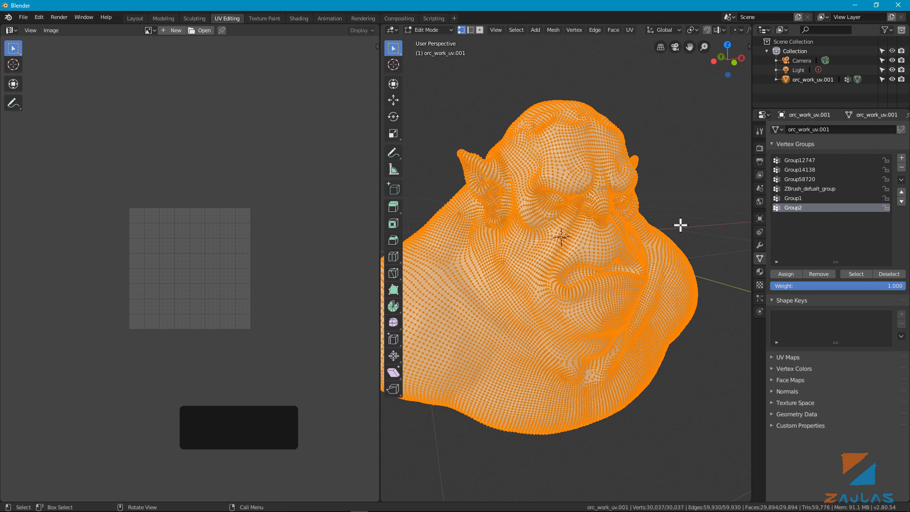
key(alt+a)
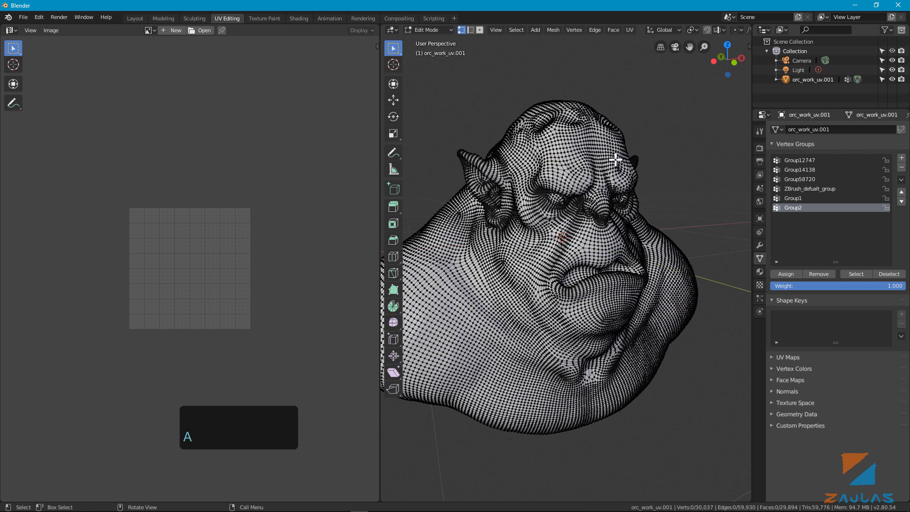
Select the vertices of the head's vertex group, Group12747
middle_drag(703, 209, 751, 196)
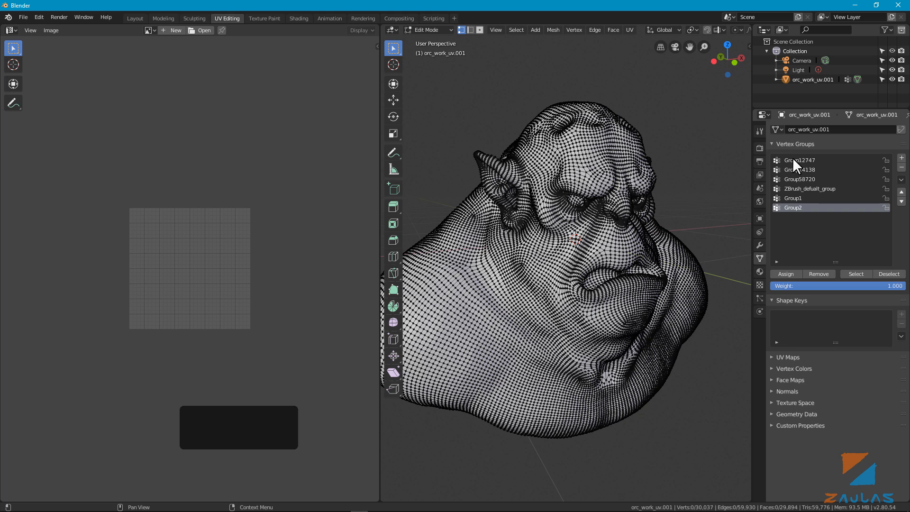
click(792, 159)
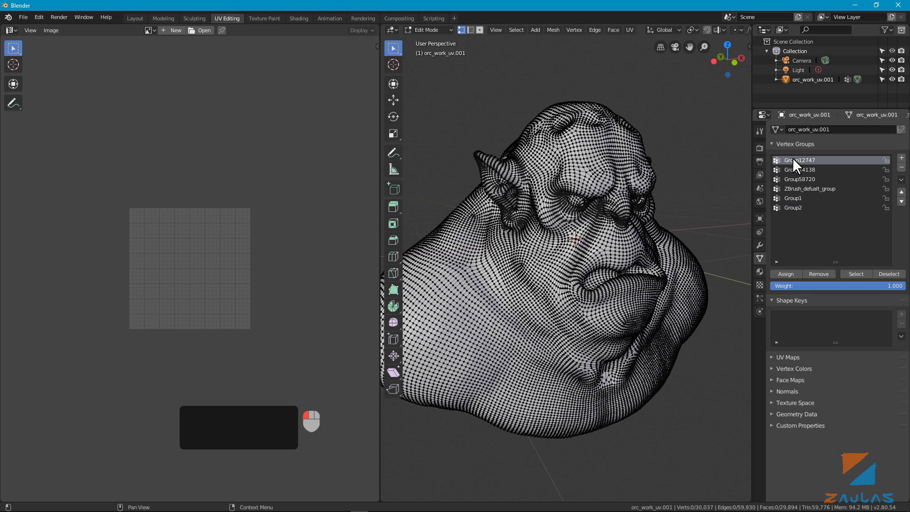
click(854, 274)
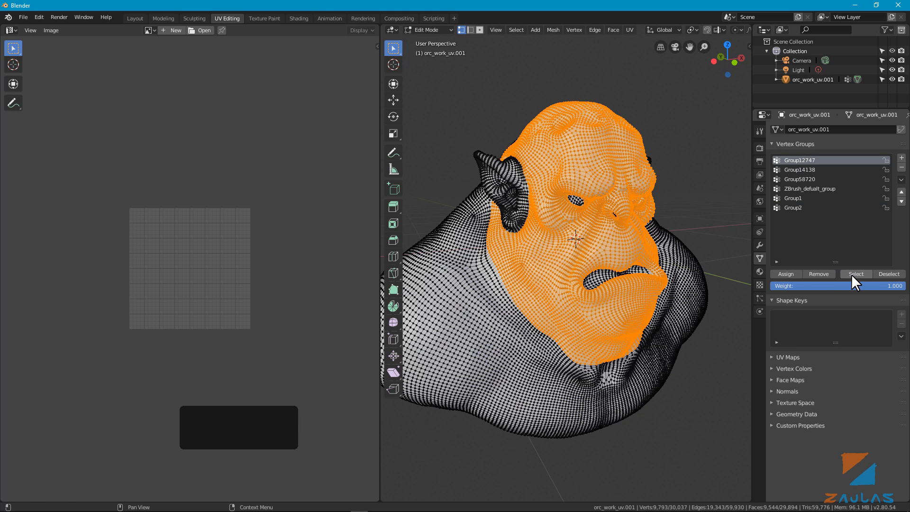
Reduce the head selection to its boundary loops and mark them as UV seams
middle_drag(604, 268, 604, 266)
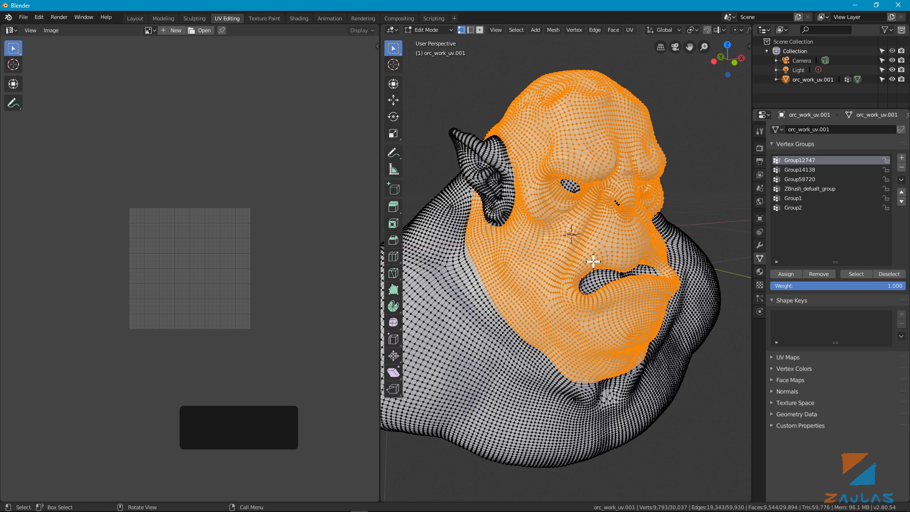
click(512, 31)
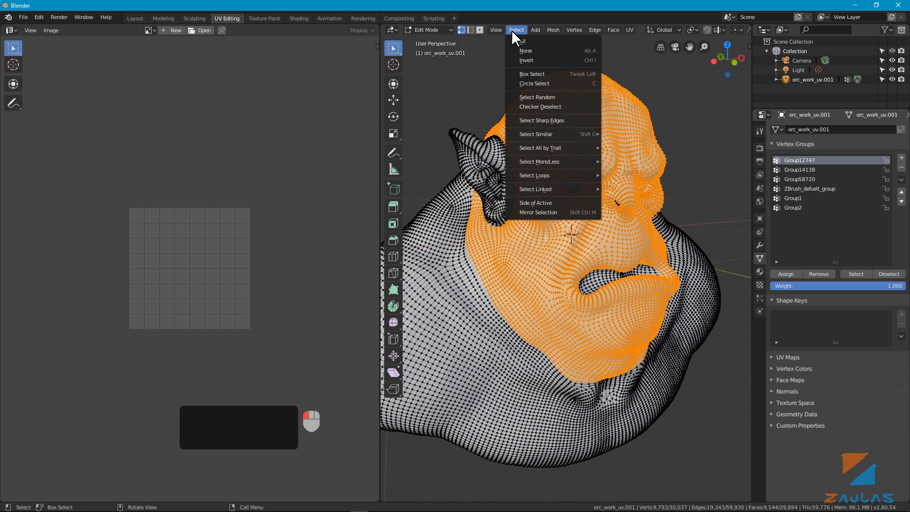
mouse_move(525, 176)
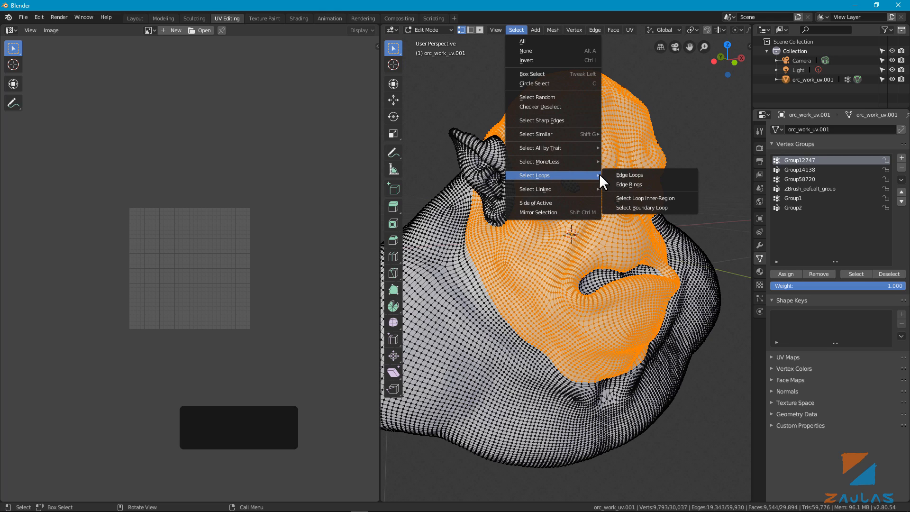
click(644, 208)
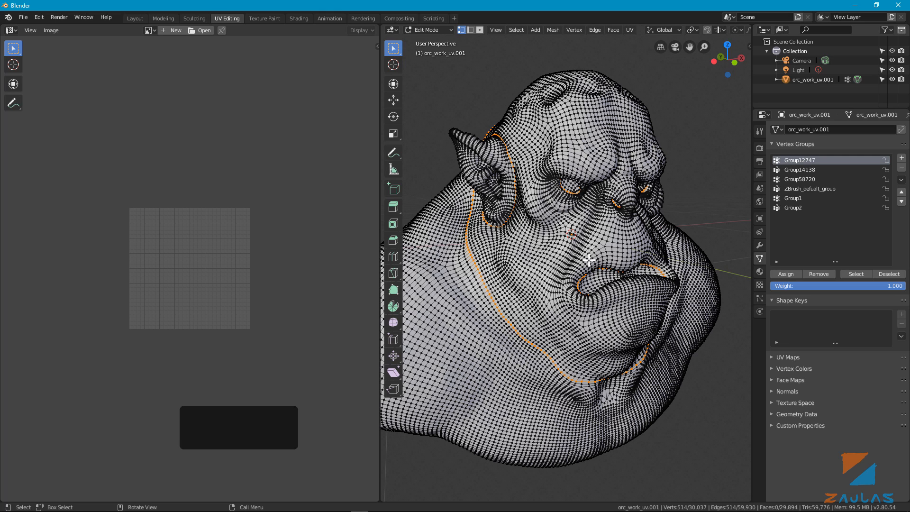
click(632, 33)
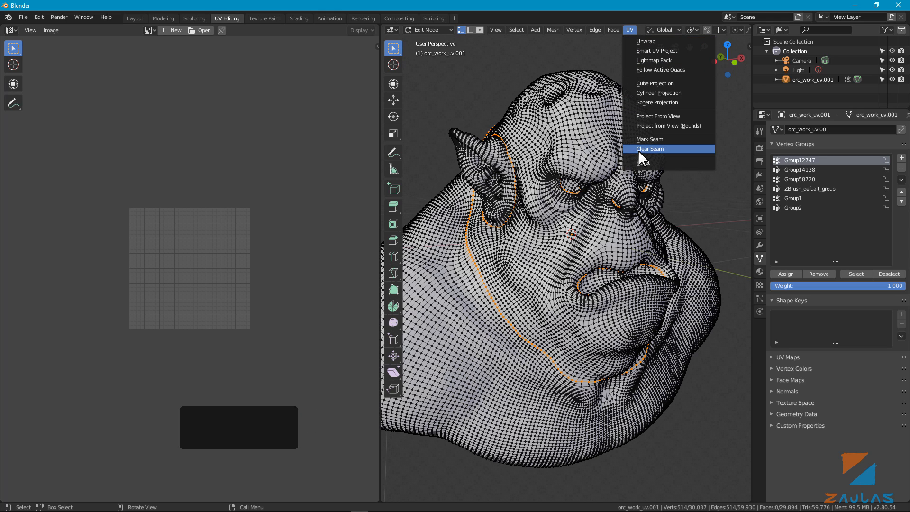
click(654, 139)
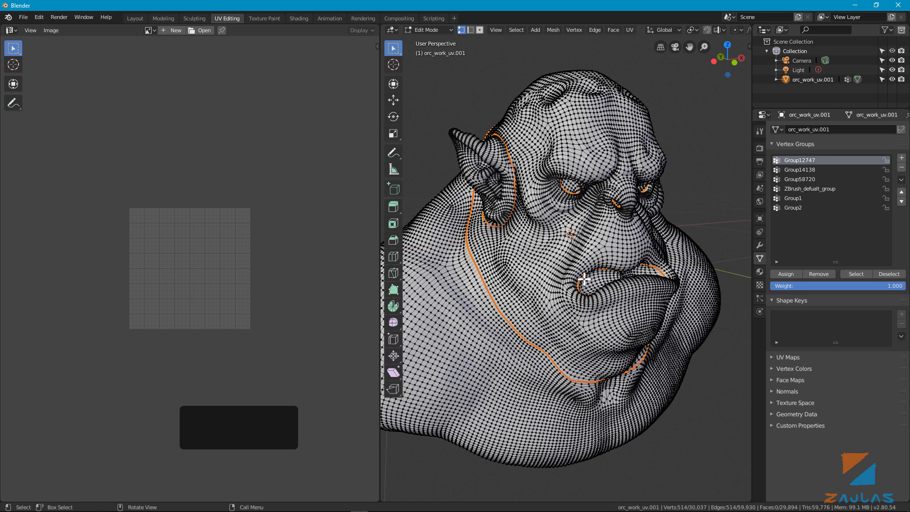
Add the vertices of the neck and shoulders group, Group14138, to the selection
middle_drag(571, 275, 593, 273)
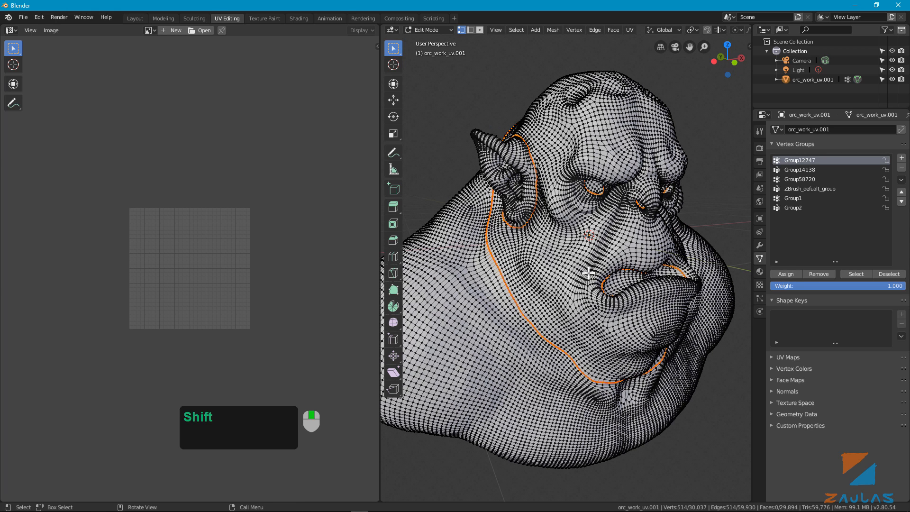
click(803, 169)
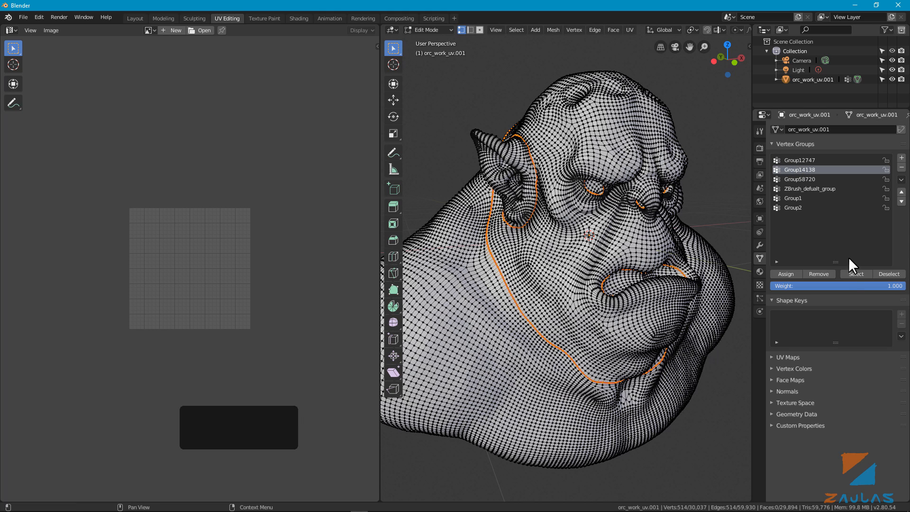
click(851, 274)
middle_drag(616, 284, 649, 290)
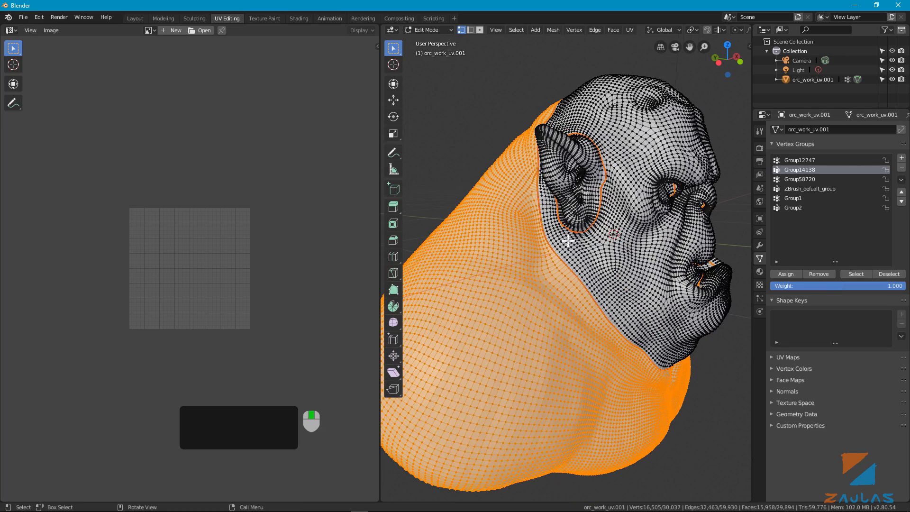
Add the ear group, Group58720, and the mouth interior group, ZBrush_defualt_group, to the vertex selection
click(797, 179)
click(849, 272)
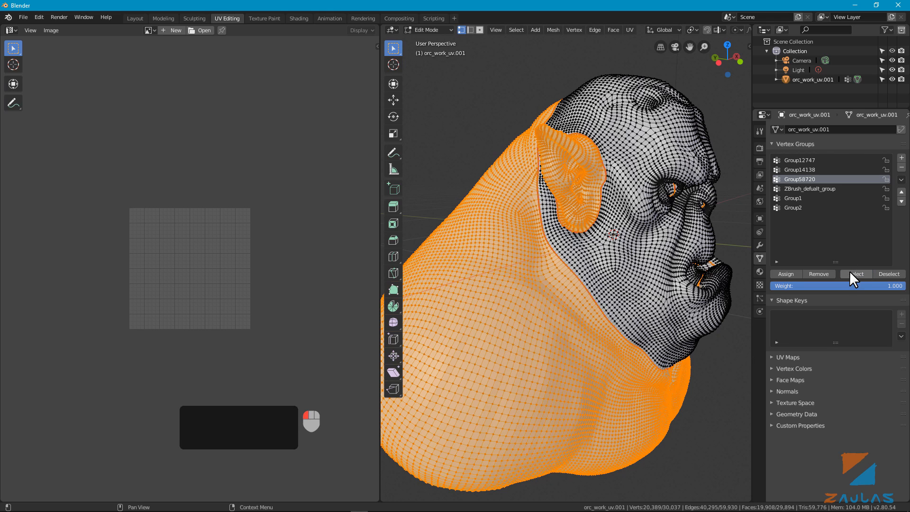
click(793, 187)
click(848, 275)
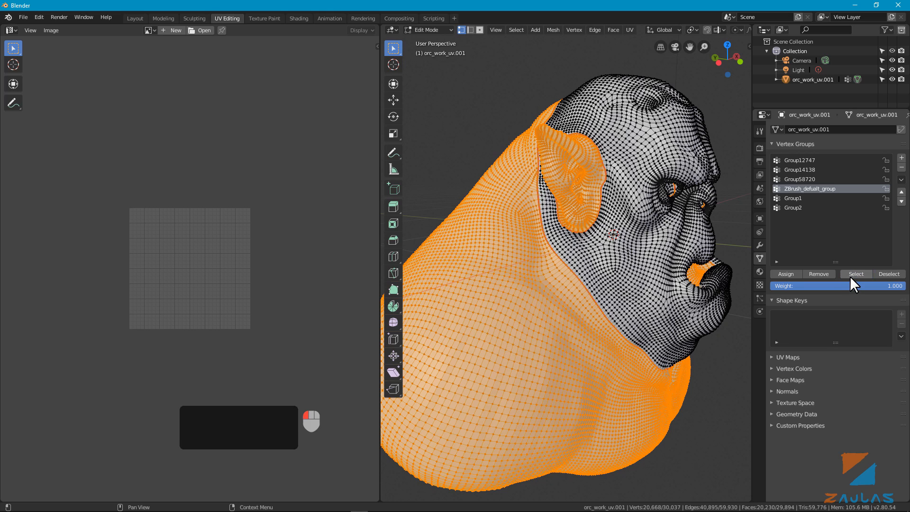
Add the eye group, Group1, and the nostril group, Group2, to the vertex selection
click(805, 200)
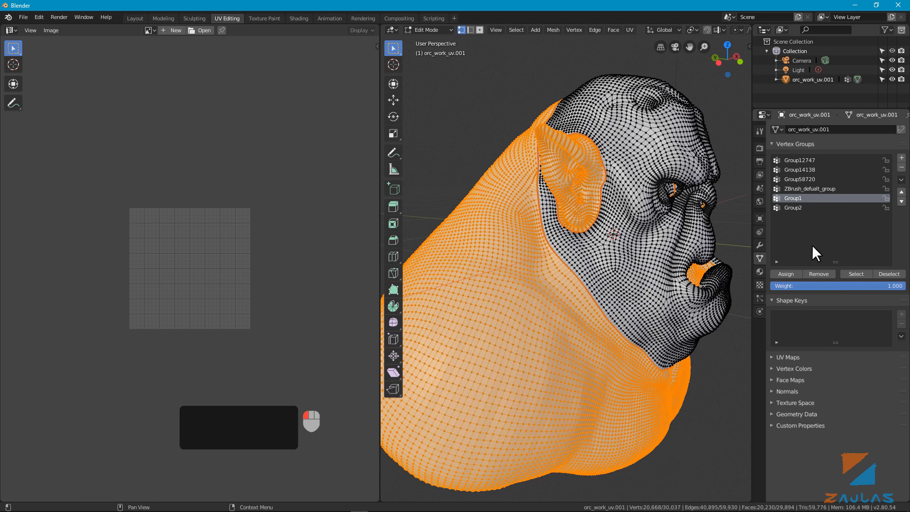
click(851, 273)
middle_drag(749, 274, 763, 215)
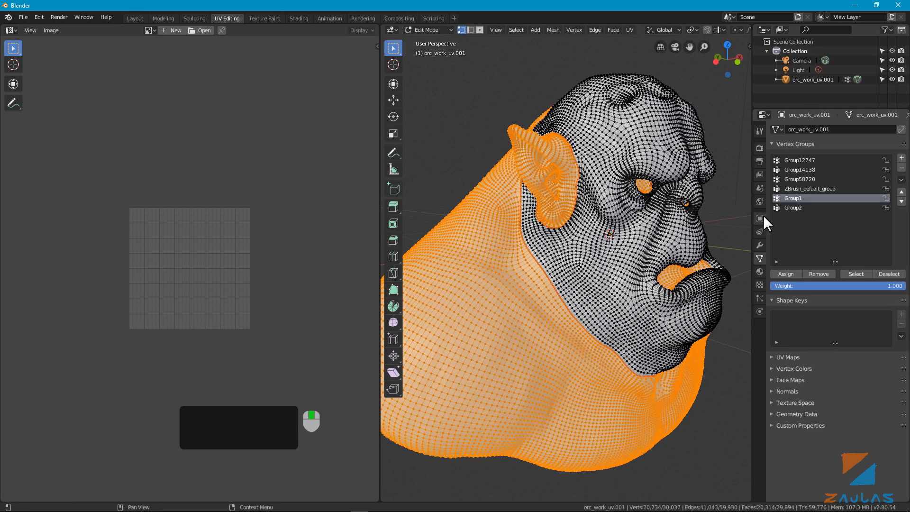
click(794, 208)
click(853, 272)
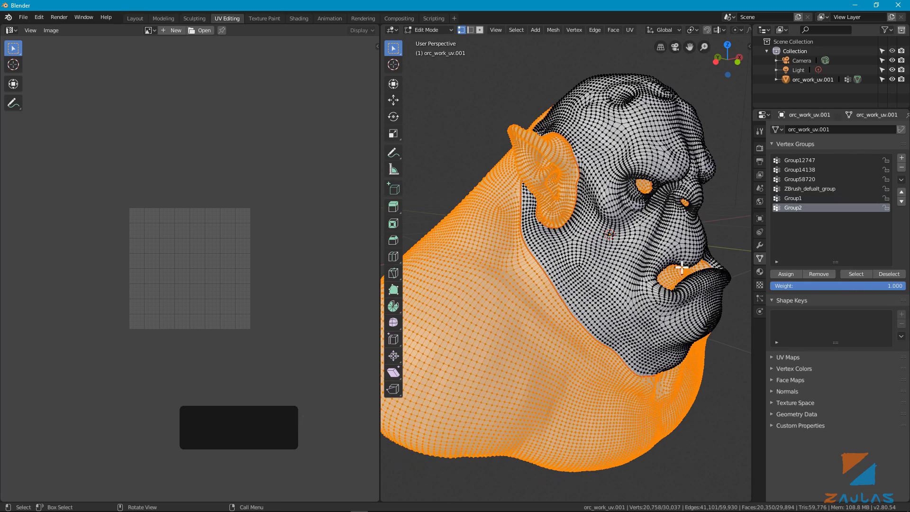
middle_drag(744, 265, 758, 222)
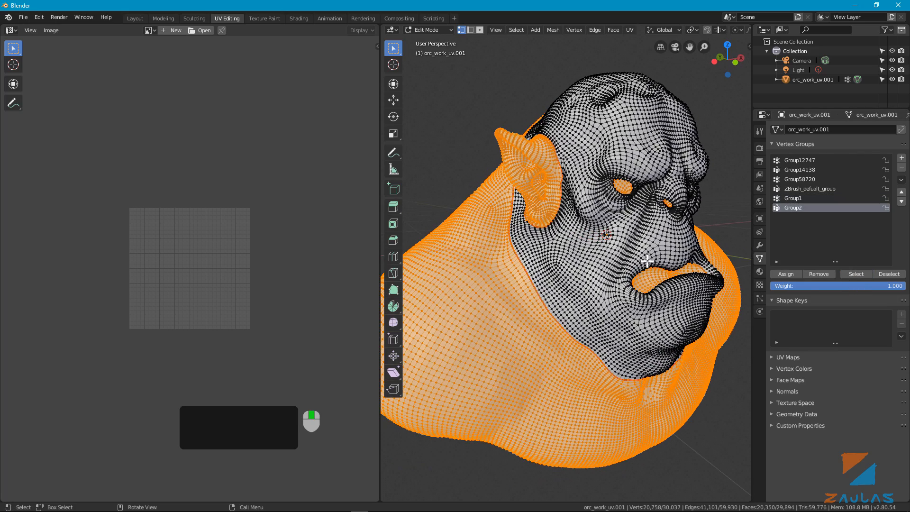
Deselect the whole mesh and select the edge loop running from behind the orc's right ear down the neck and shoulder
click(796, 160)
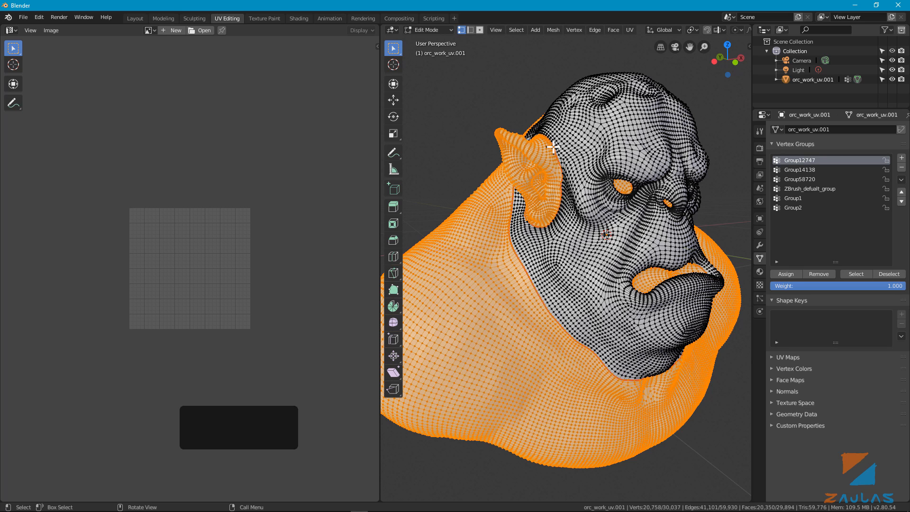
key(a)
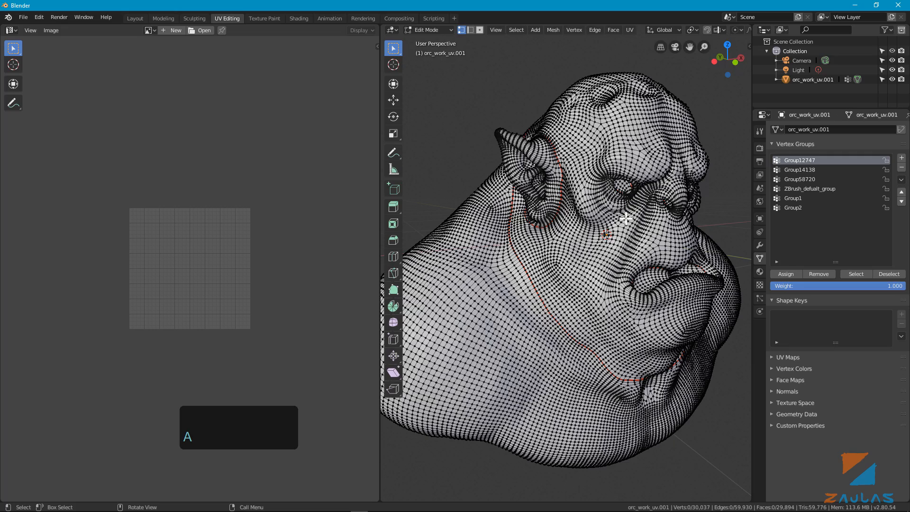
shift+middle_drag(630, 269, 663, 222)
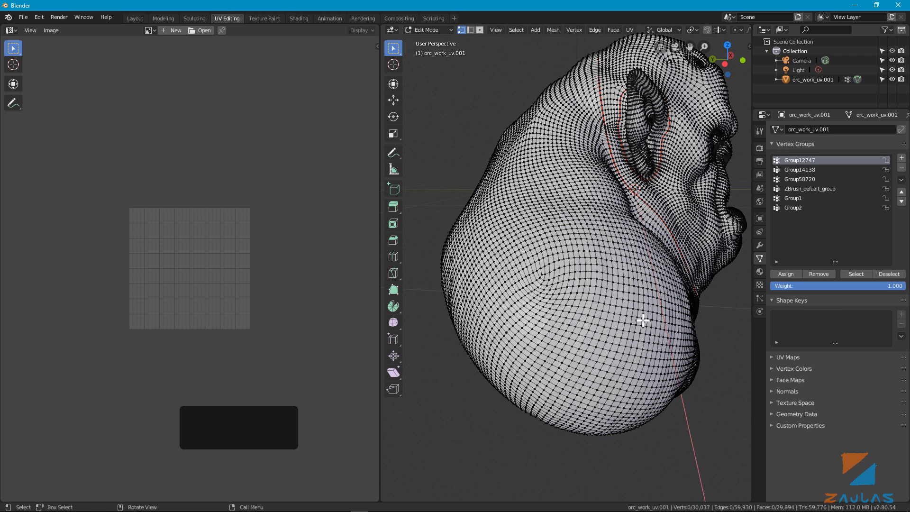
middle_drag(638, 304, 620, 265)
scroll(627, 256, up, 6)
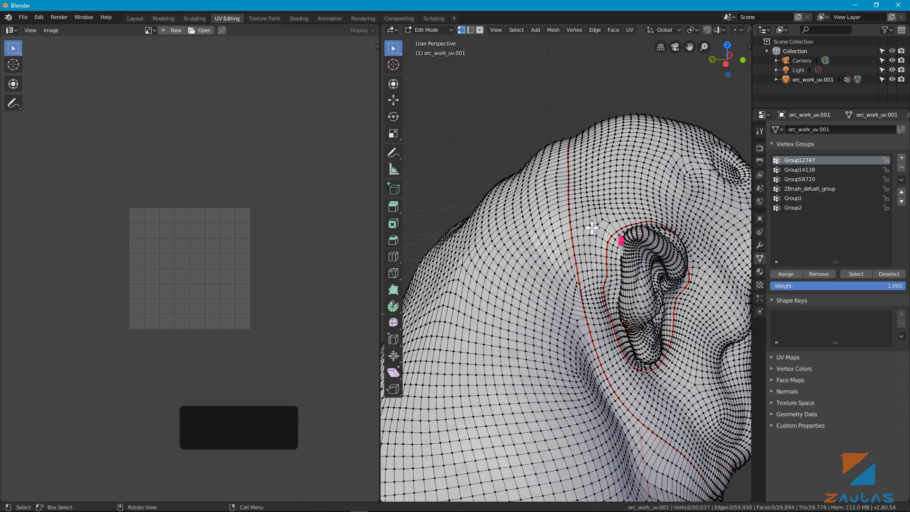
scroll(626, 256, up, 2)
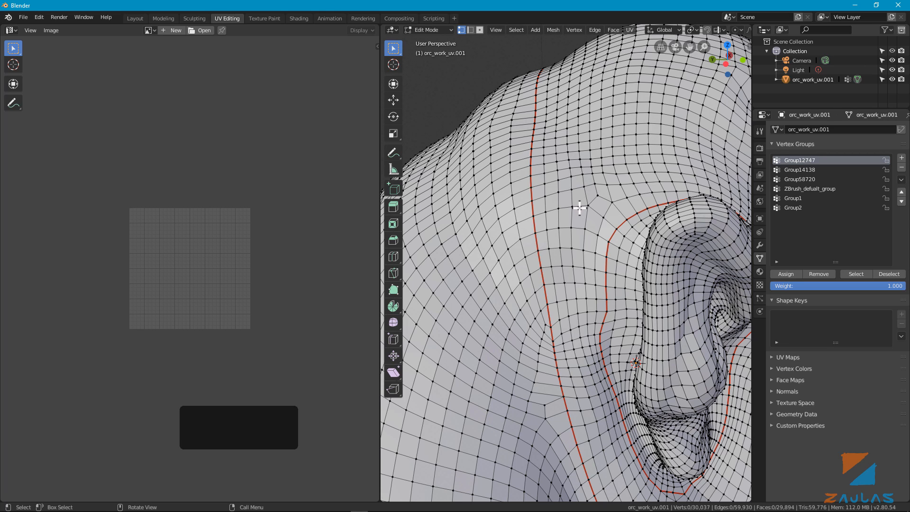
key(alt)
alt+click(582, 211)
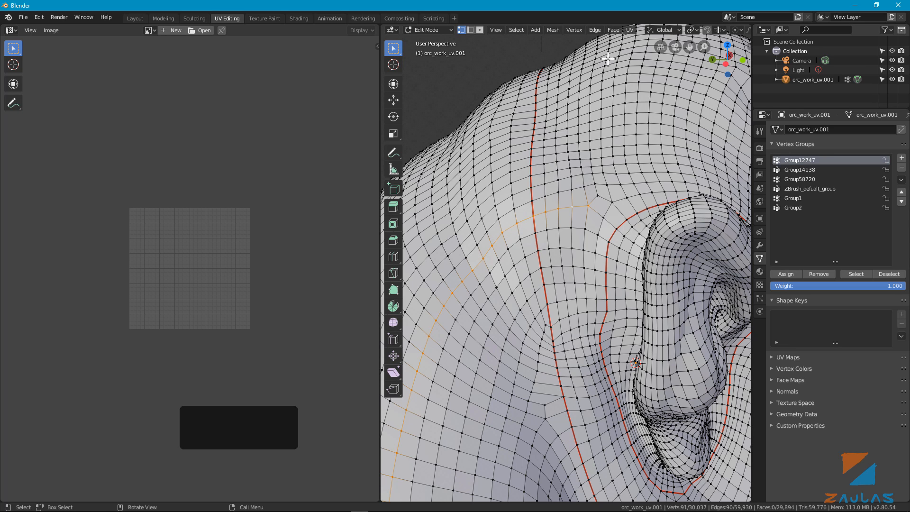
Add the Mark Seam command to Quick Favorites
click(628, 30)
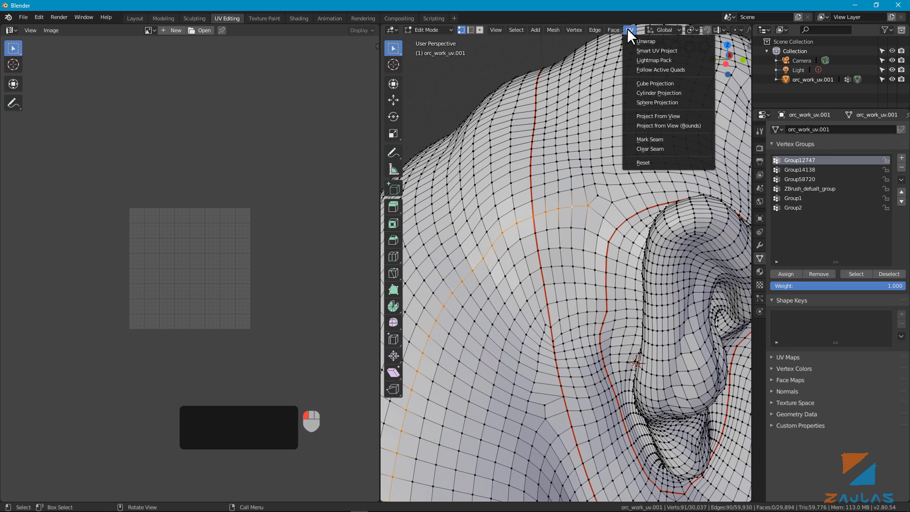
right_click(657, 138)
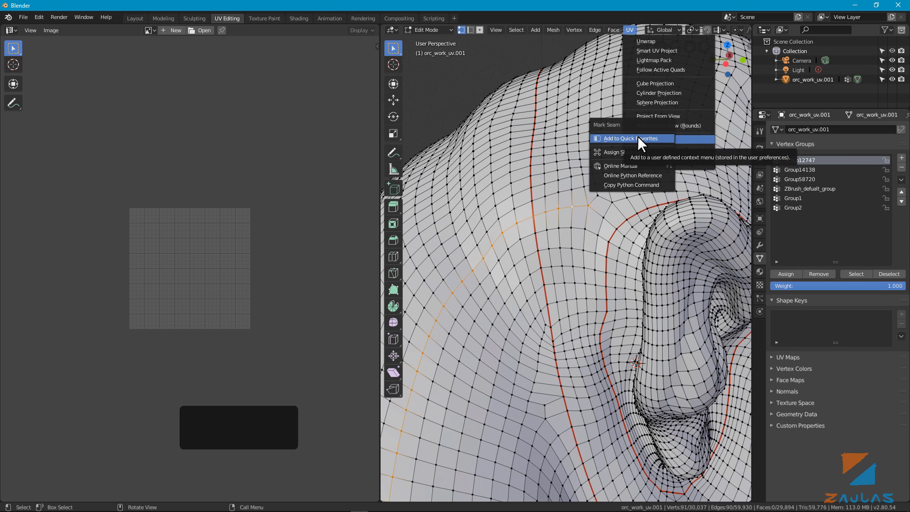
click(639, 136)
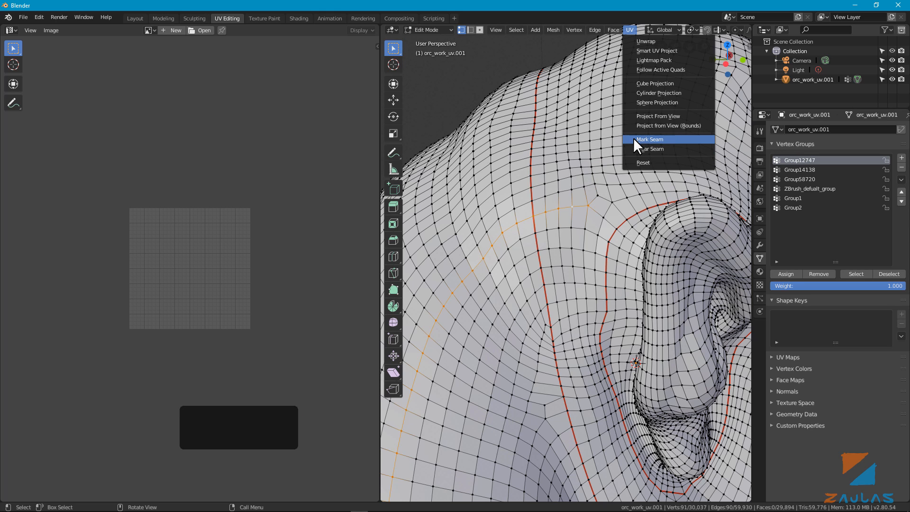
Mark the selected edge loop behind the right ear as a UV seam using Quick Favorites
scroll(531, 253, down, 5)
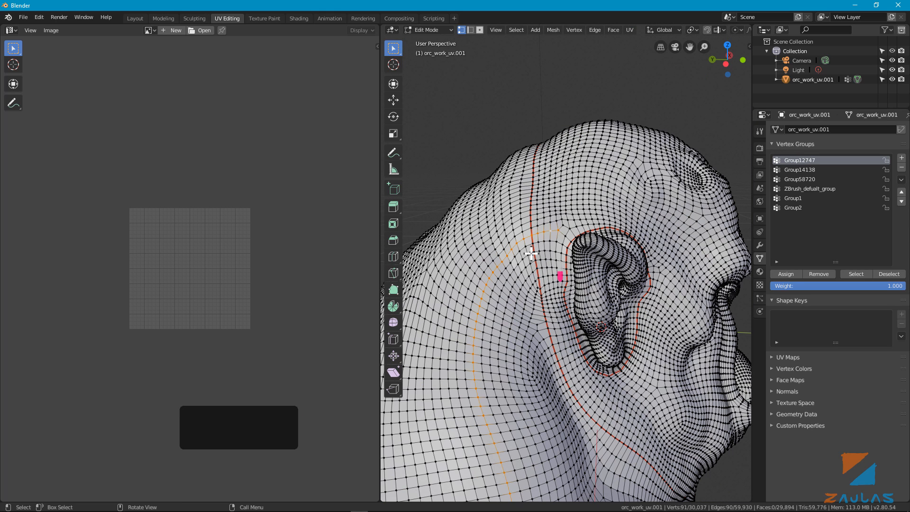
key(q)
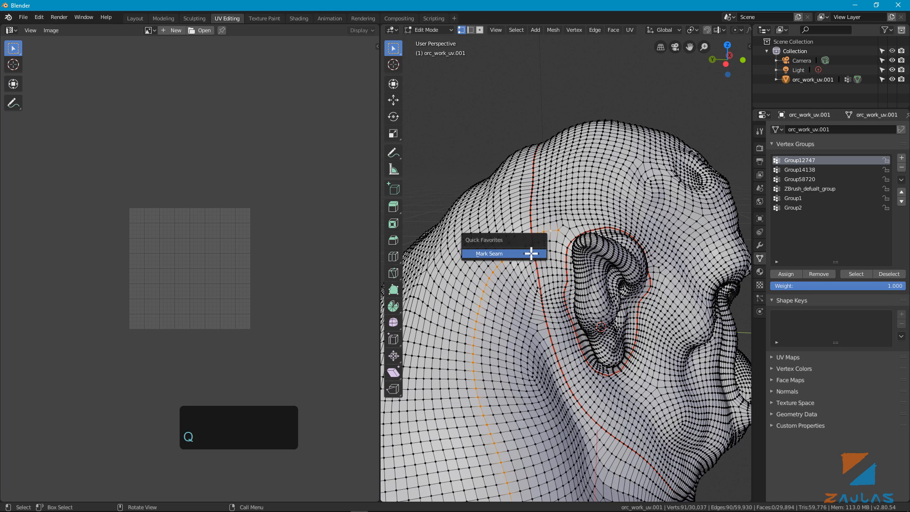
click(480, 253)
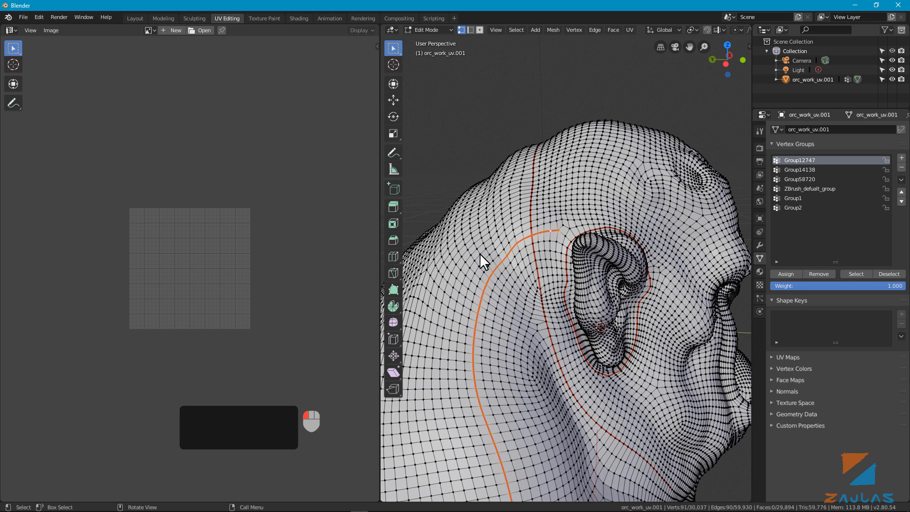
Select the matching edge loop behind the orc's left ear and mark it as a UV seam
middle_drag(538, 279, 690, 199)
scroll(597, 242, down, 5)
middle_drag(597, 242, 663, 284)
shift+middle_drag(663, 284, 516, 107)
scroll(516, 106, up, 3)
shift+middle_drag(540, 71, 392, 108)
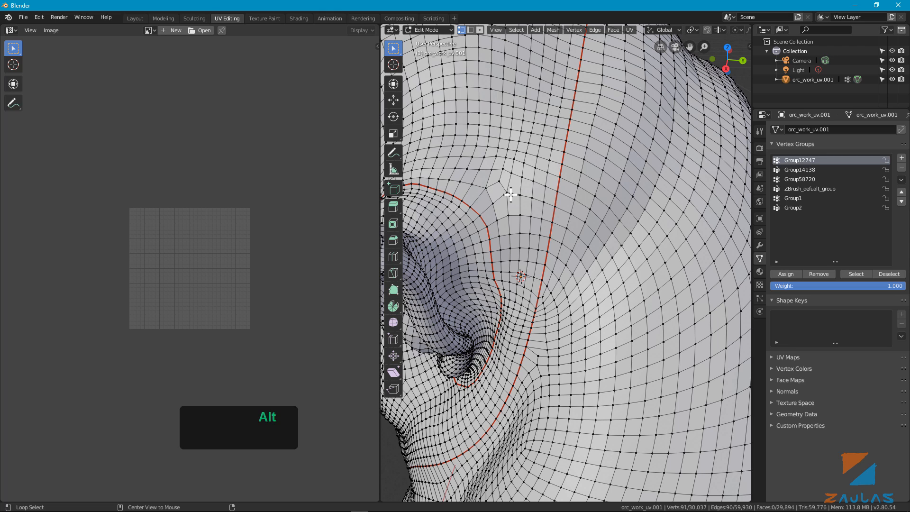
alt+click(517, 193)
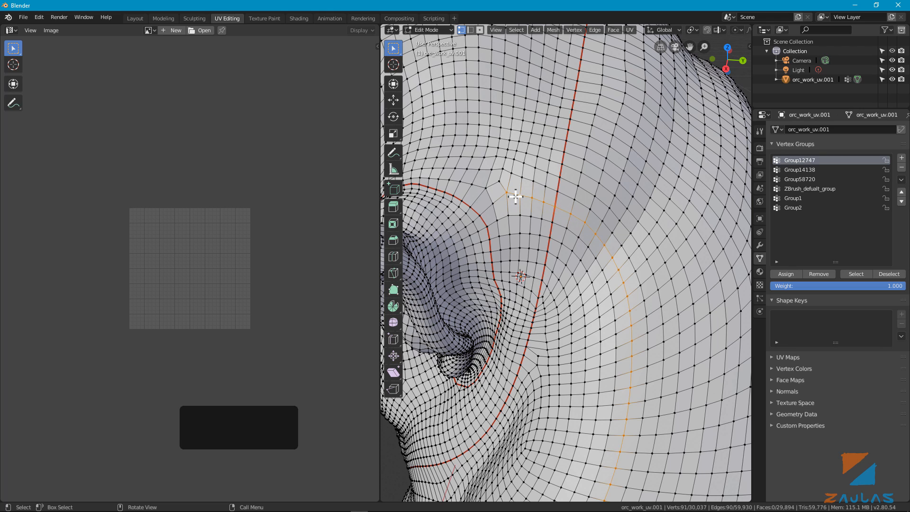
key(q)
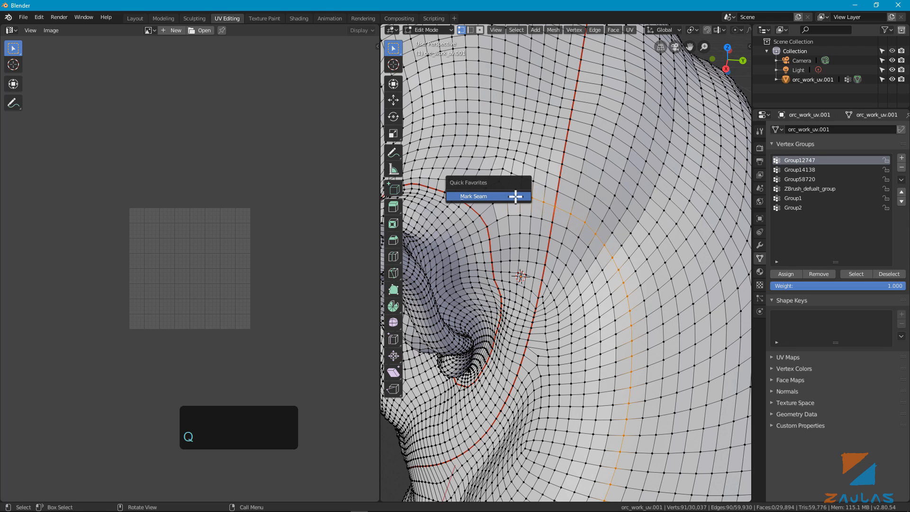
click(475, 195)
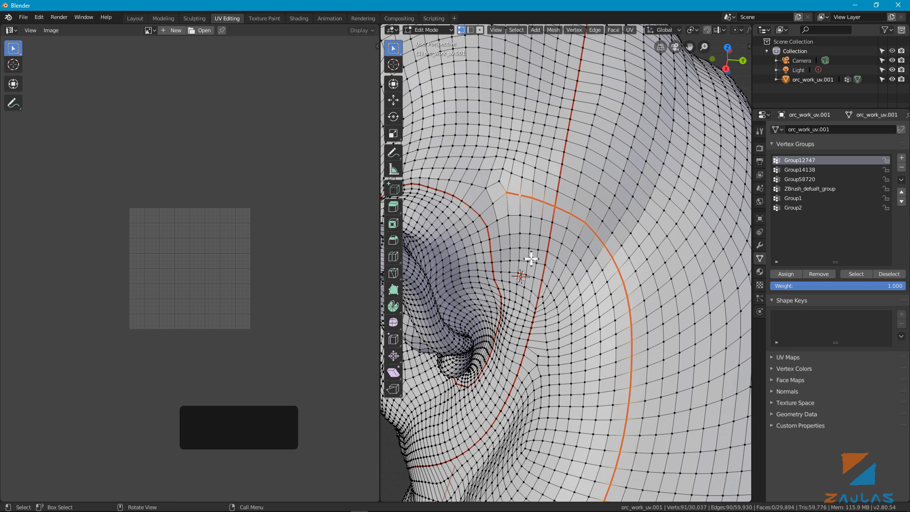
In edge select mode, select the seam edges behind the left ear that extend past the head boundary seam towards the ear
scroll(550, 204, up, 1)
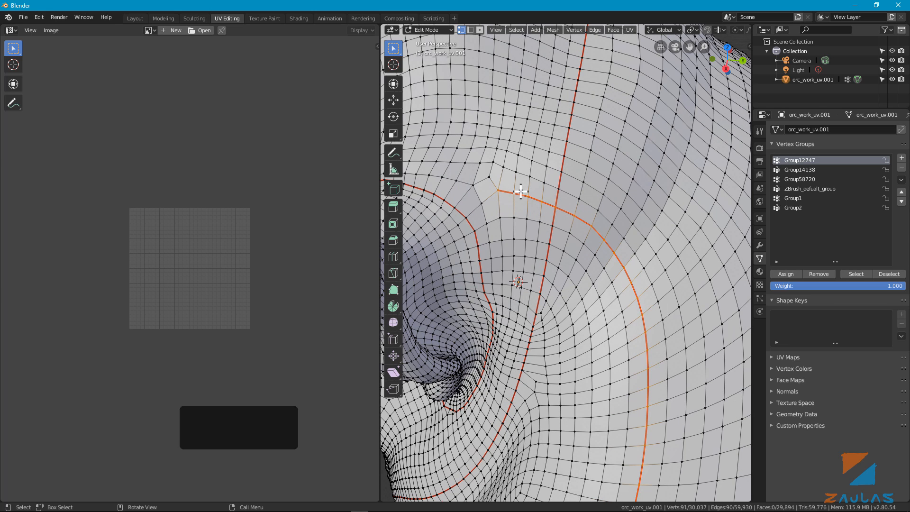
click(543, 203)
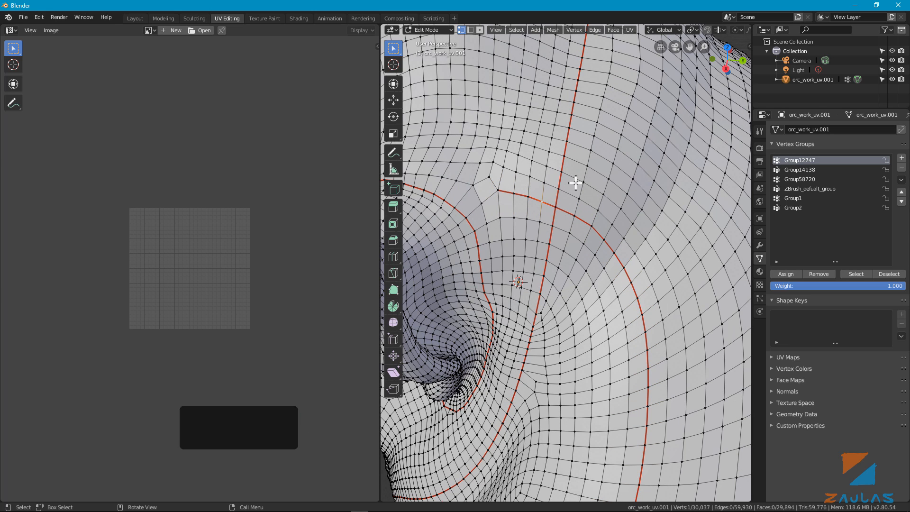
click(471, 29)
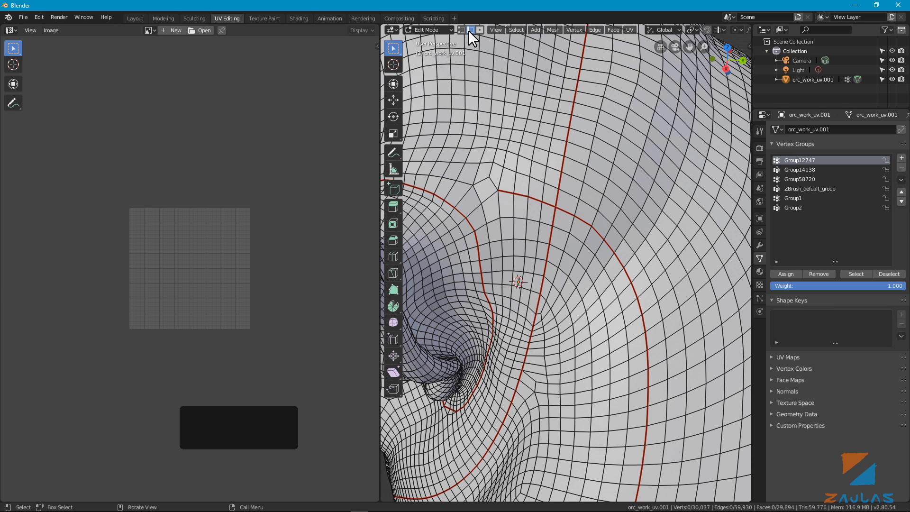
click(552, 204)
ctrl+click(505, 194)
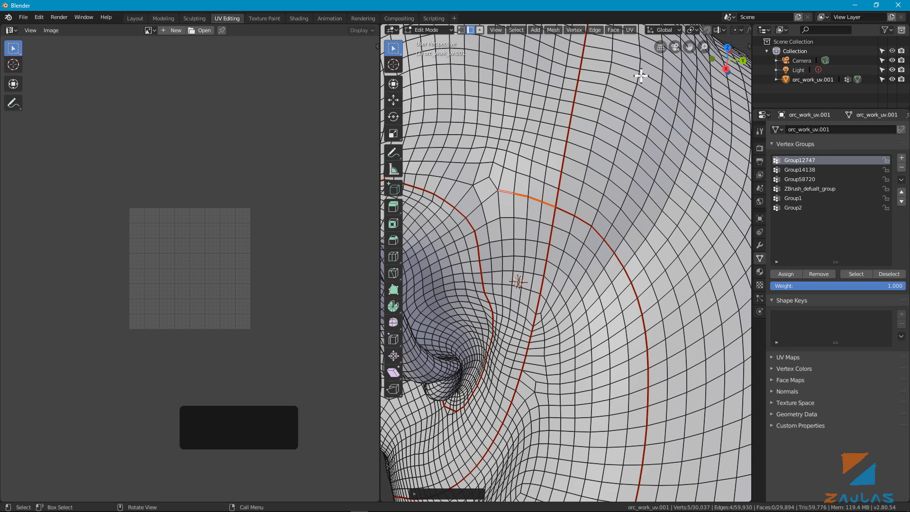
Add the Clear Seam command to Quick Favorites
click(629, 30)
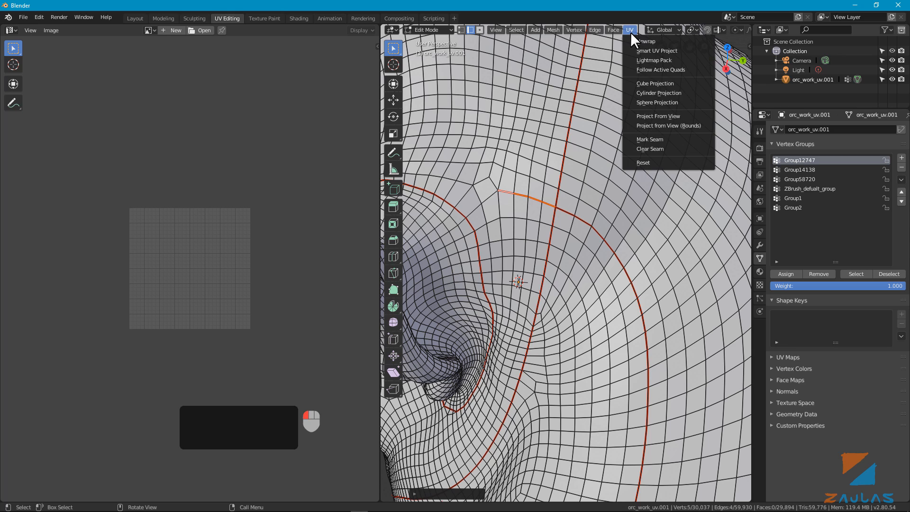
right_click(650, 147)
click(641, 146)
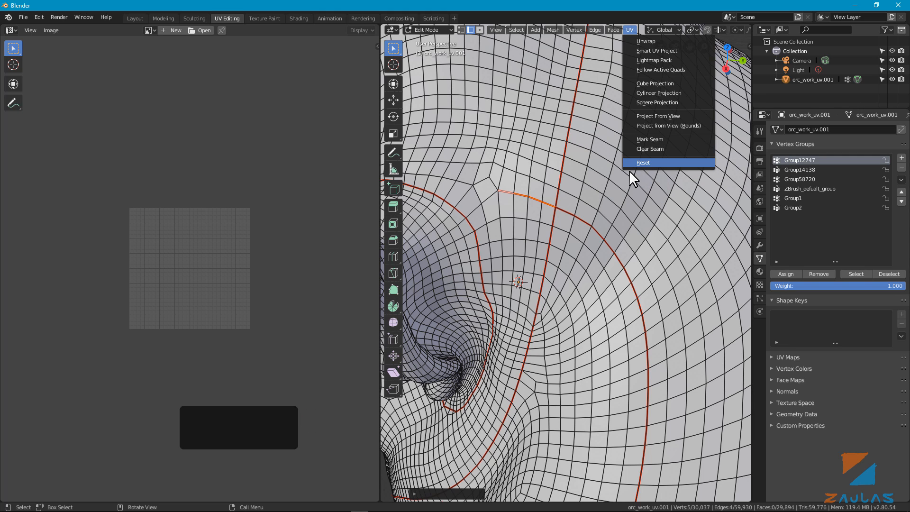
Clear the seam from the selected excess edges behind the left ear and deselect everything
key(q)
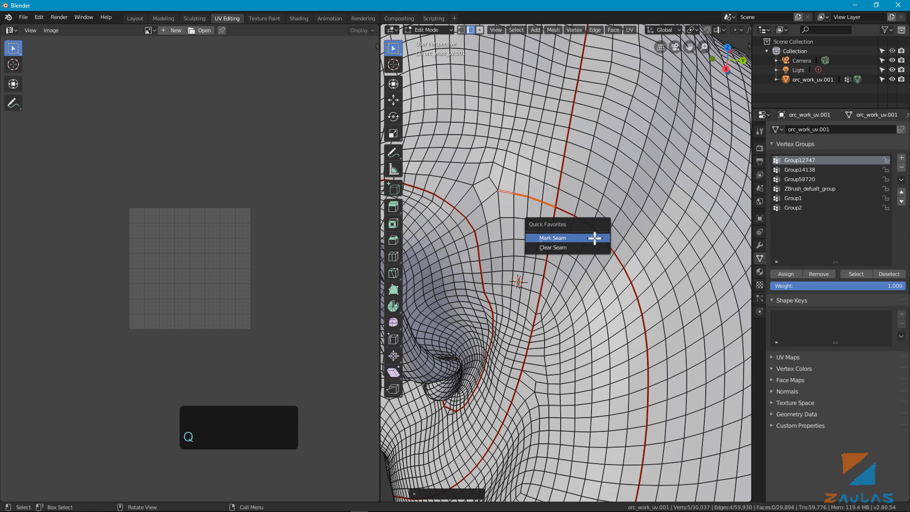
click(569, 243)
middle_drag(570, 243, 629, 262)
key(a)
Select the seam edges extending past the head boundary towards the right ear and clear their seam
scroll(629, 262, up, 8)
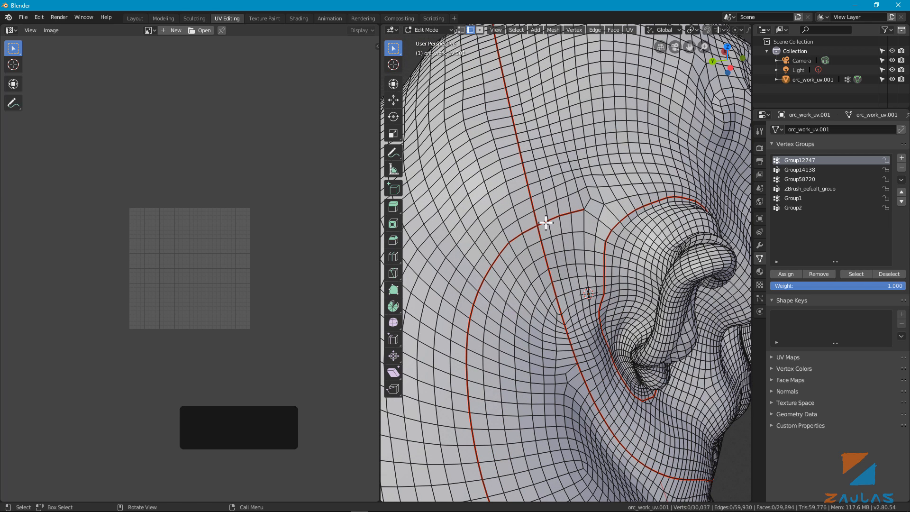
click(546, 223)
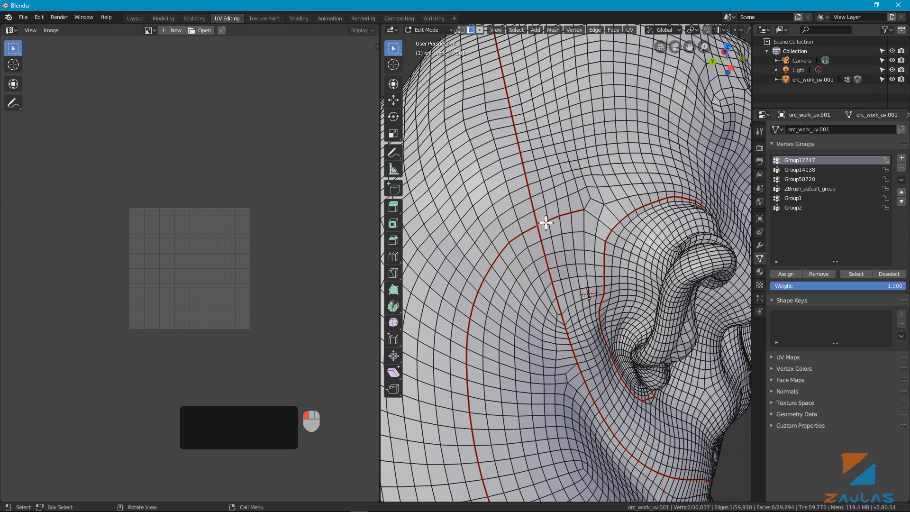
ctrl+click(579, 211)
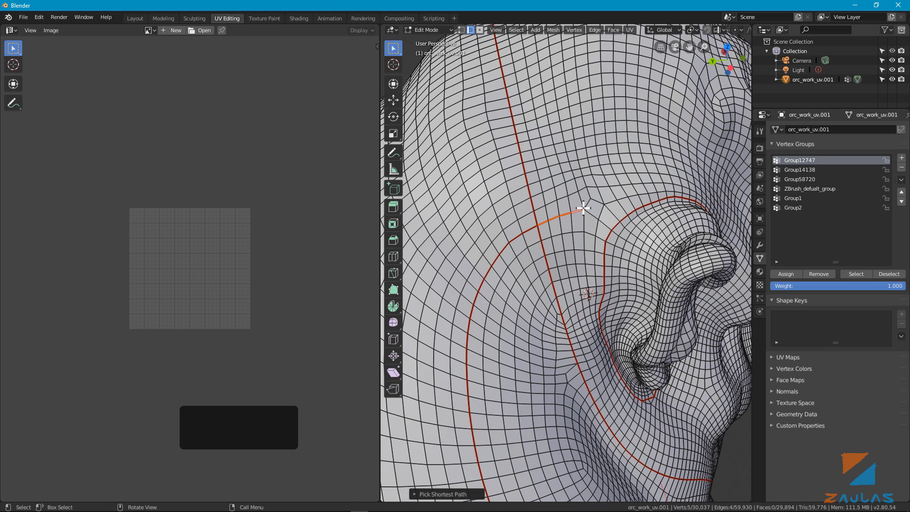
key(q)
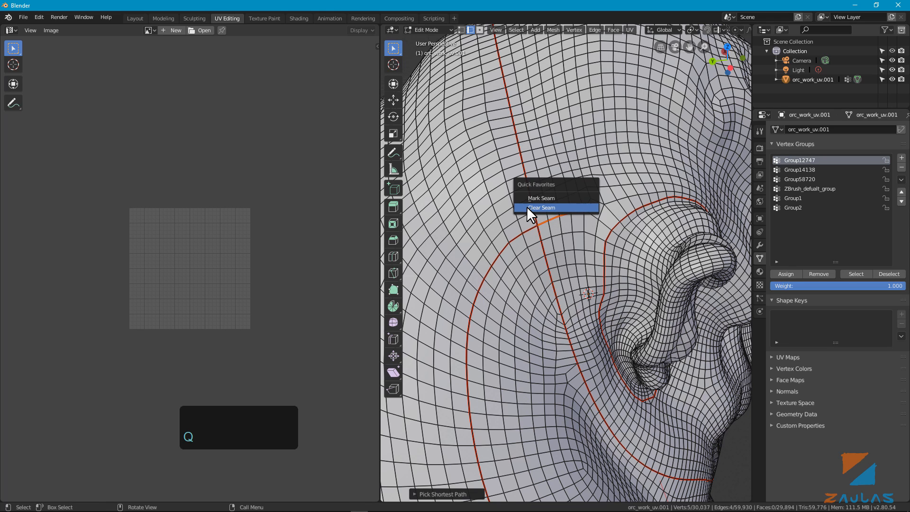
click(565, 207)
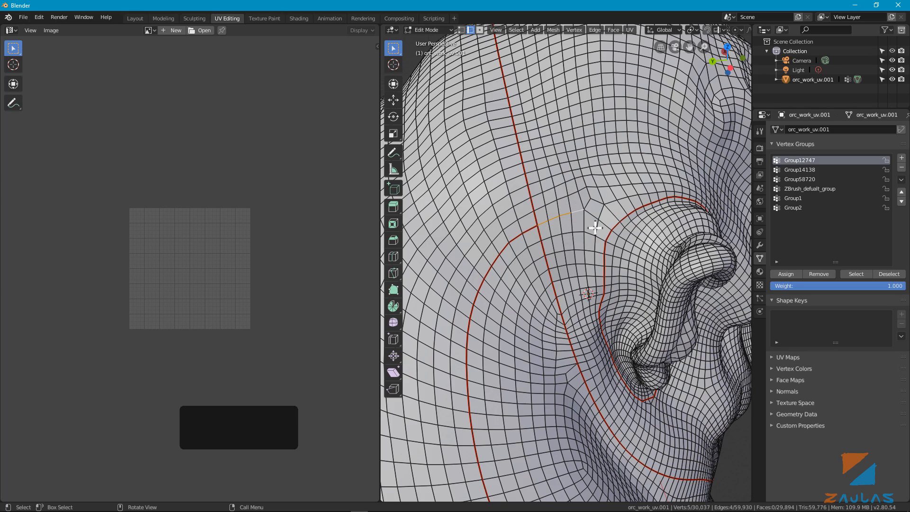
scroll(583, 241, down, 1)
middle_drag(583, 241, 548, 228)
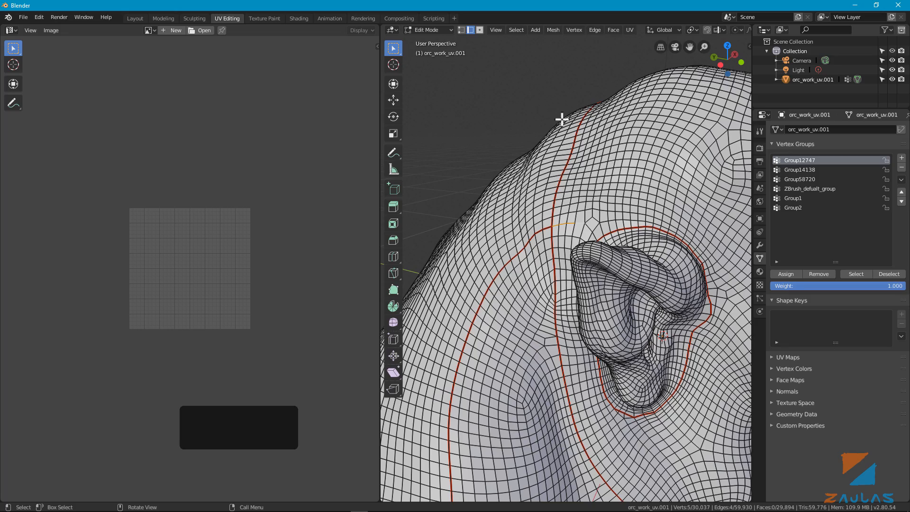
Check the seams around the ears, neck and shoulders, select the whole orc mesh and unwrap it along the marked seams
key(alt+a)
middle_drag(582, 248, 621, 247)
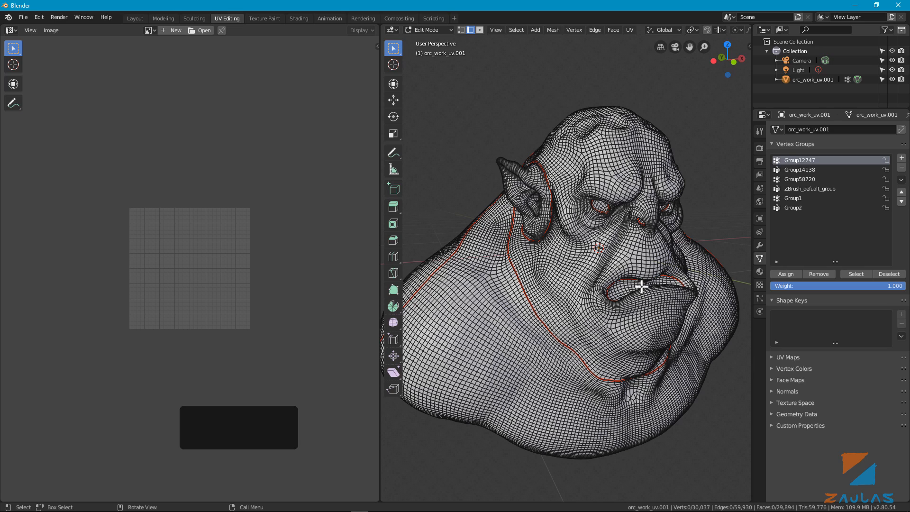
middle_drag(503, 304, 603, 321)
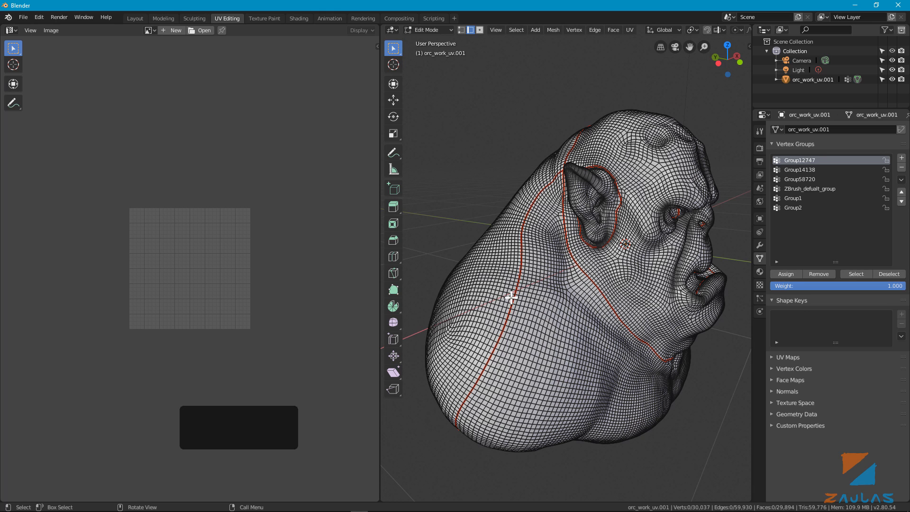
middle_drag(507, 314, 545, 315)
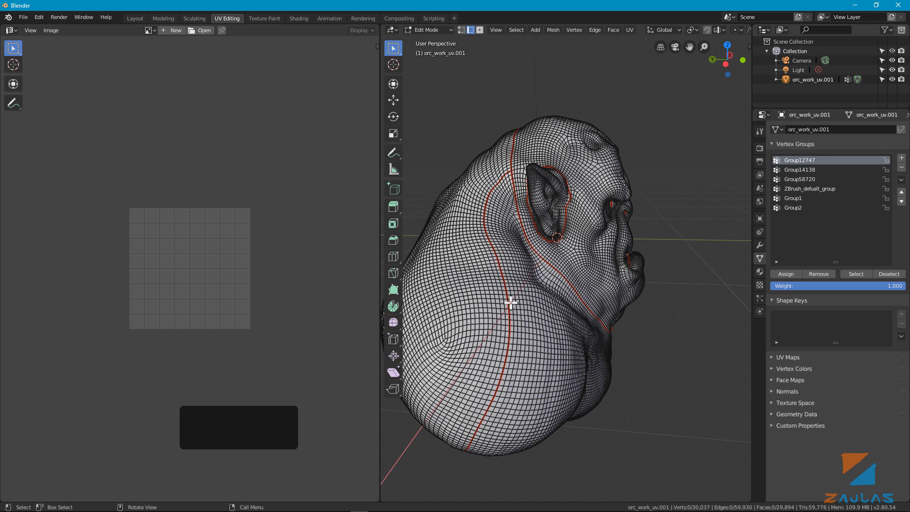
middle_drag(540, 308, 475, 298)
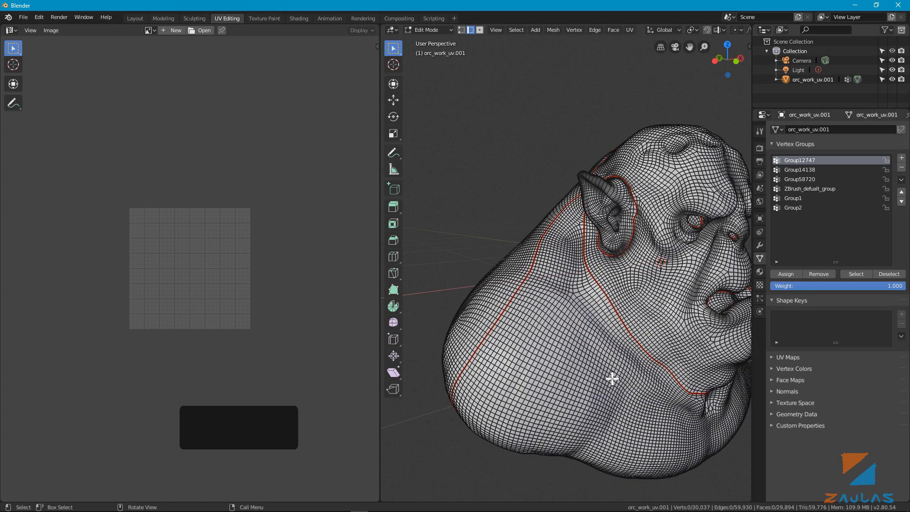
middle_drag(611, 377, 538, 337)
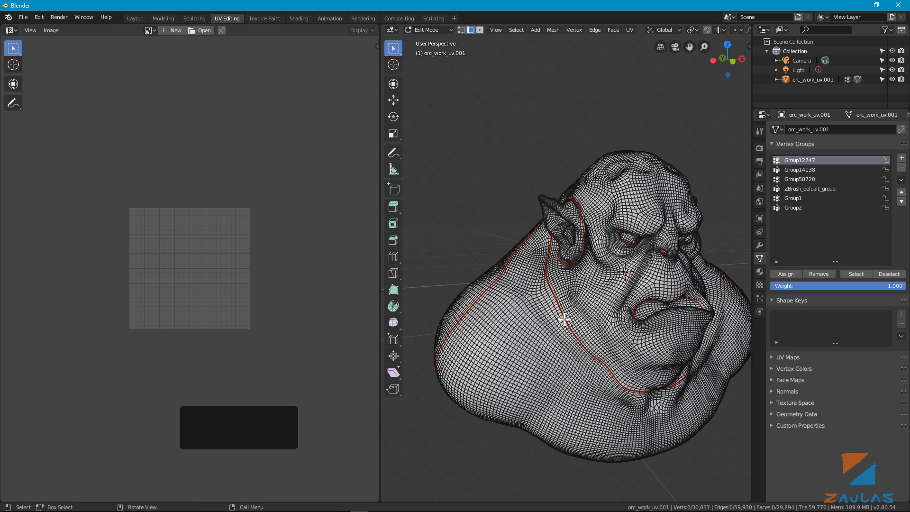
key(a)
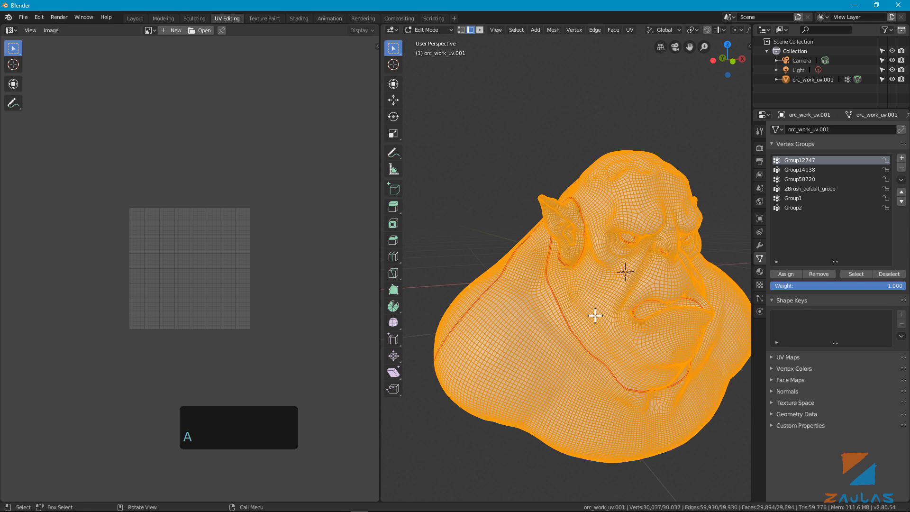
click(628, 29)
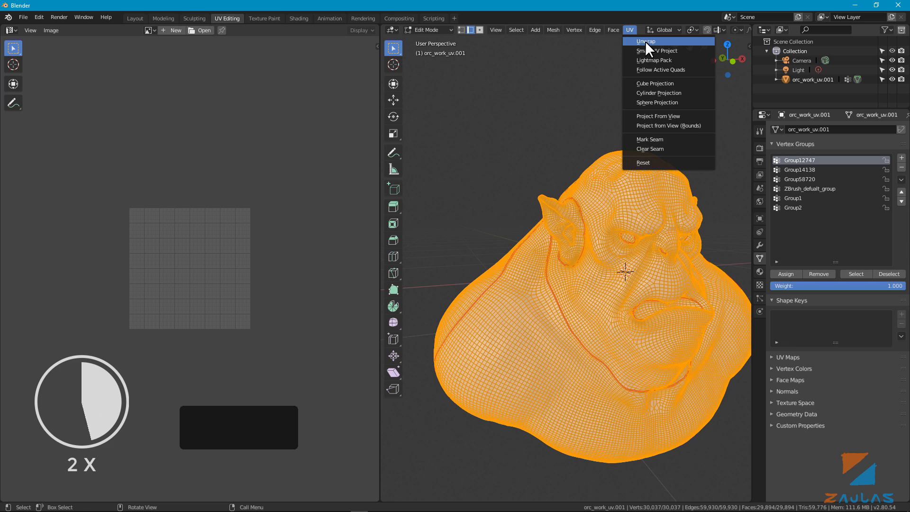
click(644, 40)
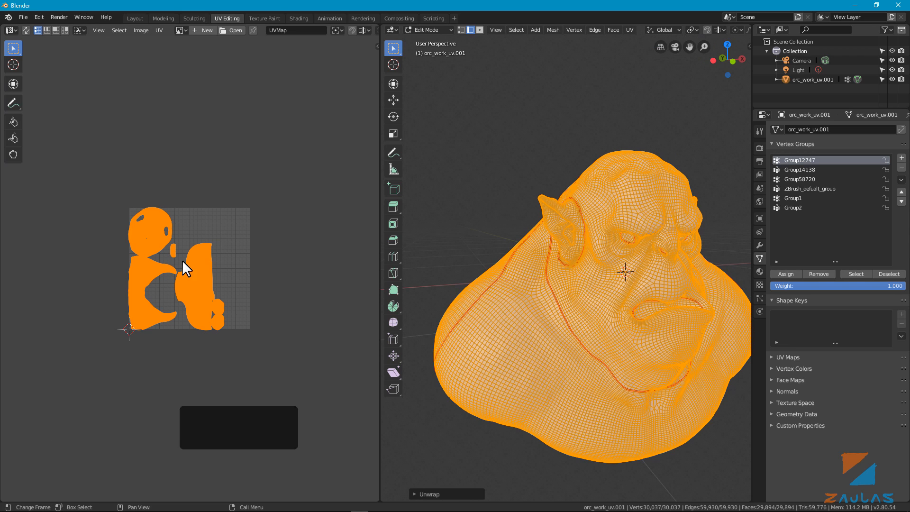
Deselect all UVs and widen the UV editor to examine the unwrapped head and body islands
scroll(129, 308, up, 4)
middle_drag(129, 309, 49, 309)
key(a)
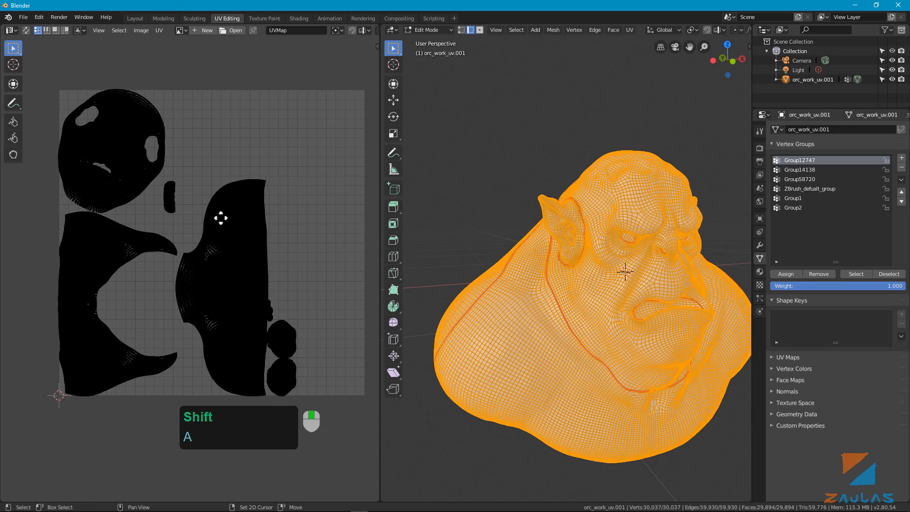
scroll(95, 140, up, 5)
drag(381, 217, 519, 217)
scroll(320, 298, down, 3)
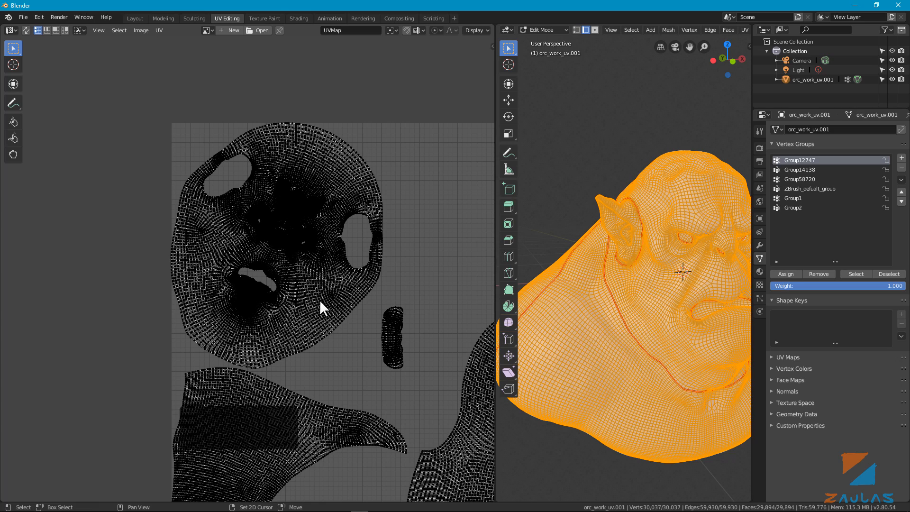
shift+middle_drag(319, 299, 188, 197)
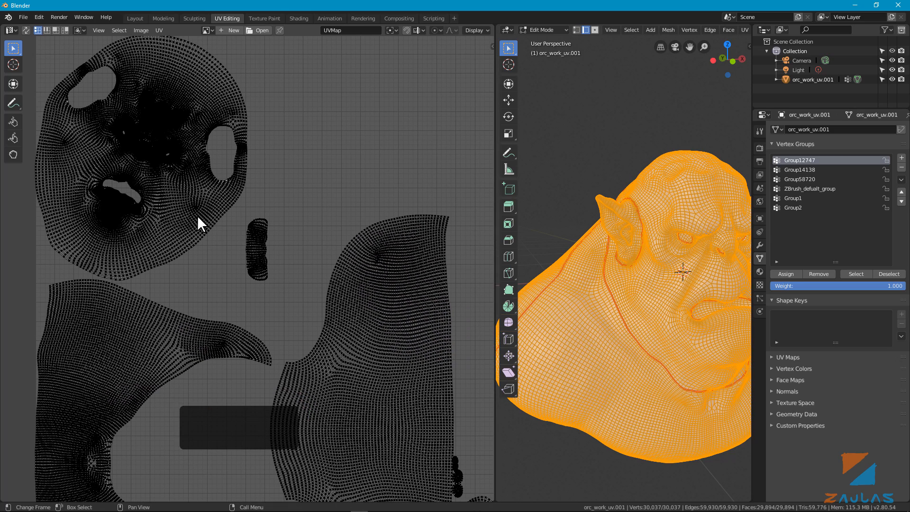
Assign a Checker Texture to the Base Color of the orc's Default OBJ.001 material
middle_drag(636, 295, 545, 290)
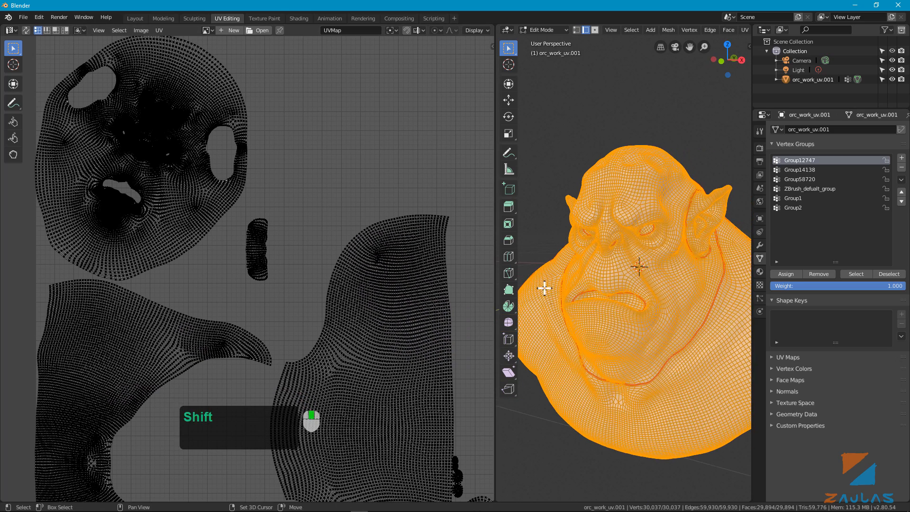
shift+middle_drag(608, 305, 576, 305)
scroll(592, 281, up, 3)
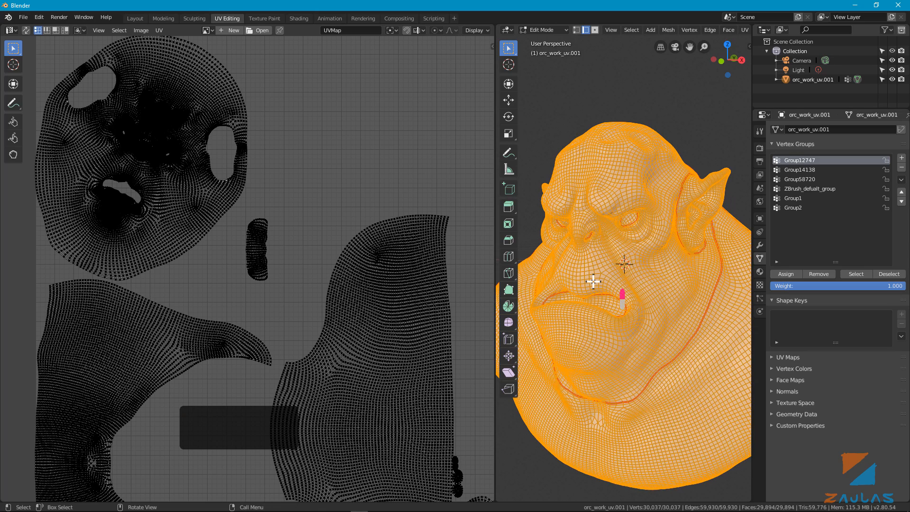
scroll(593, 282, up, 2)
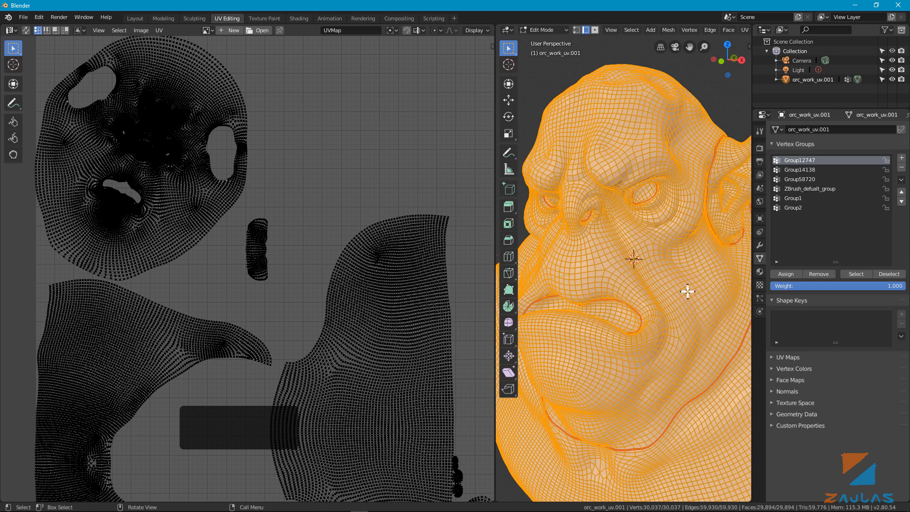
click(760, 270)
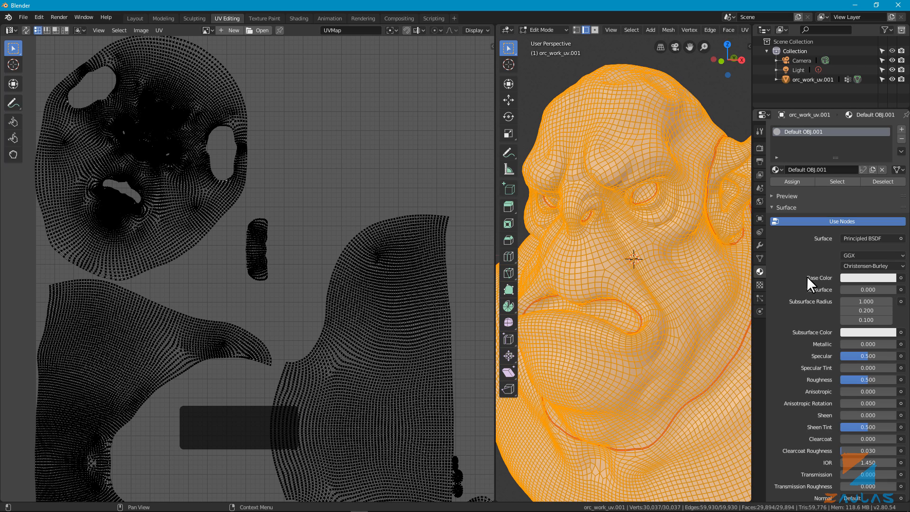
click(901, 278)
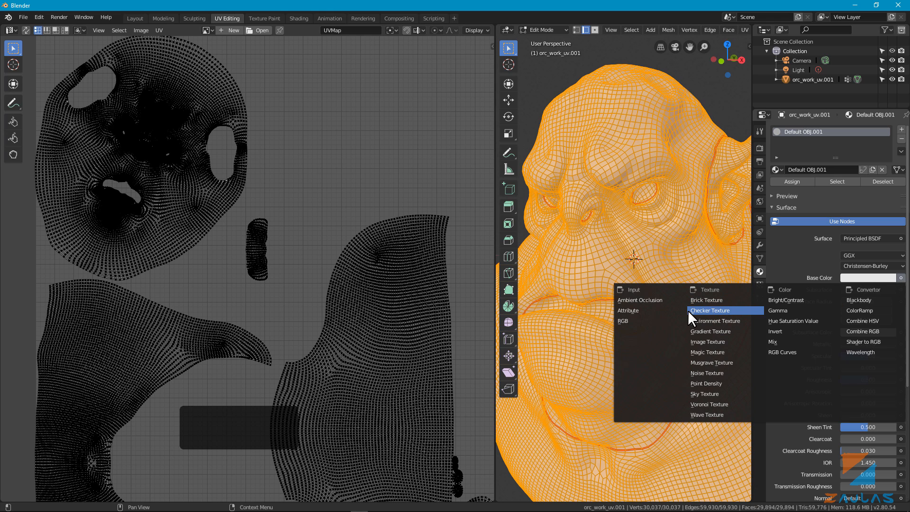
click(712, 309)
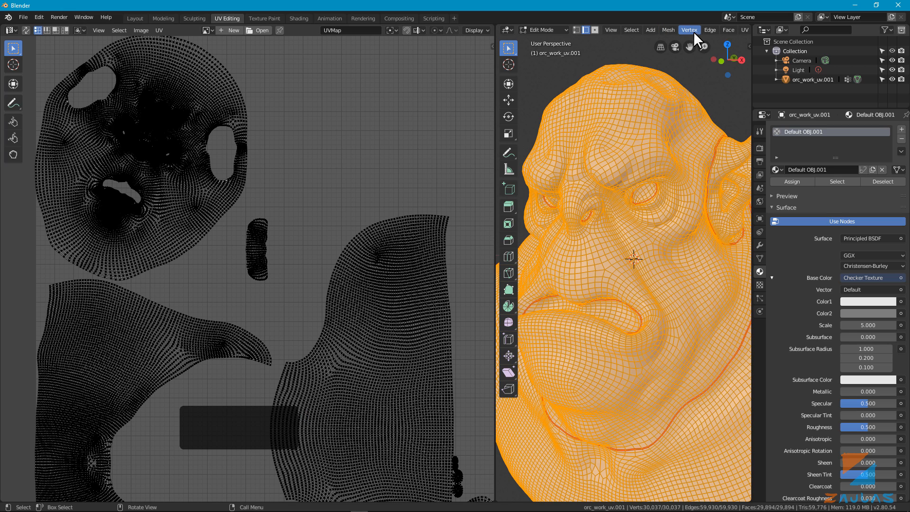
Switch the 3D viewport to LookDev shading and check the checker pattern on the orc's face
scroll(694, 30, down, 4)
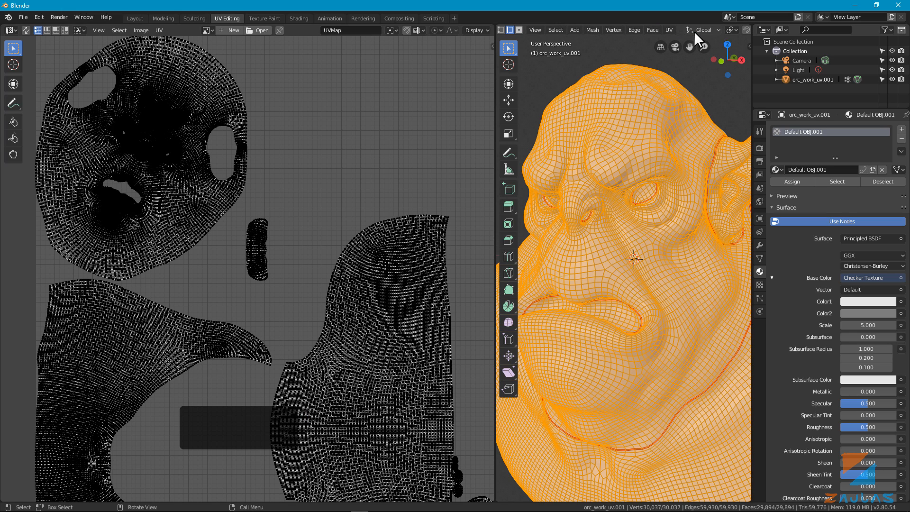
scroll(694, 30, down, 6)
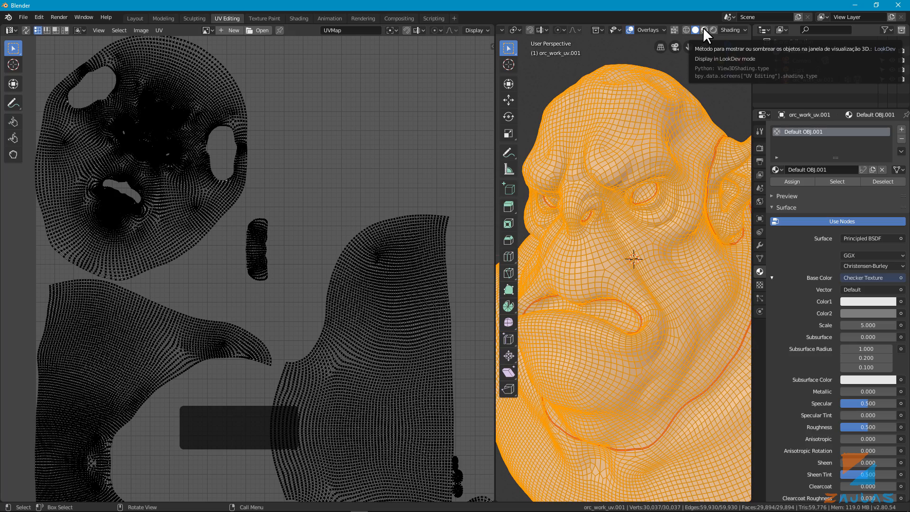
click(704, 29)
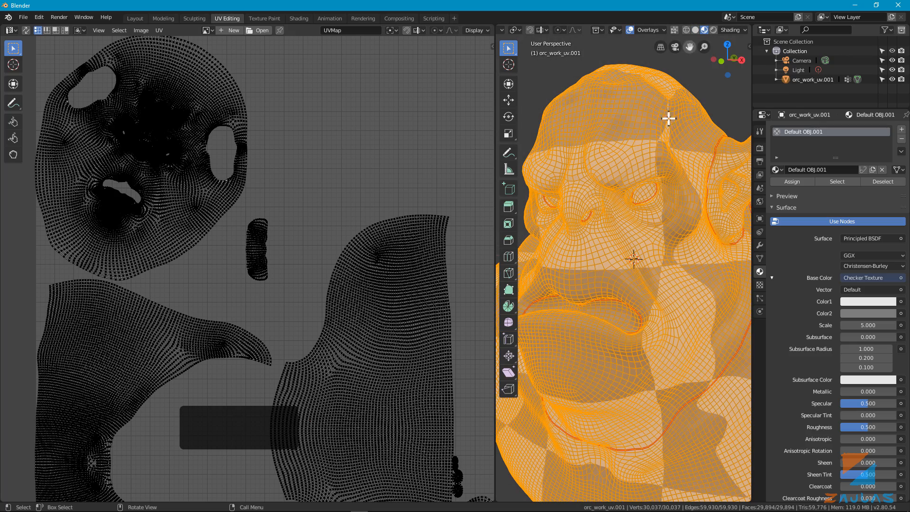
middle_drag(613, 182, 682, 185)
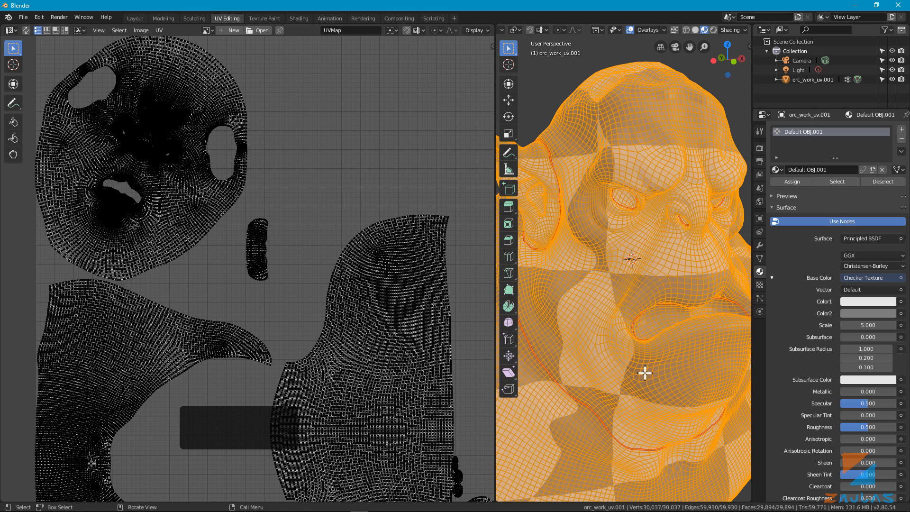
shift+middle_drag(646, 331, 656, 331)
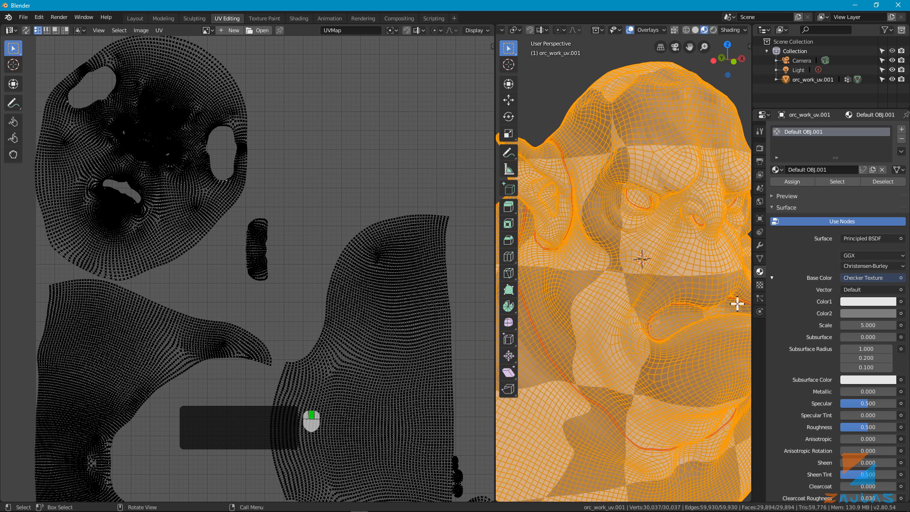
Set the checker texture's vector to UV Map and its scale to 200
click(841, 288)
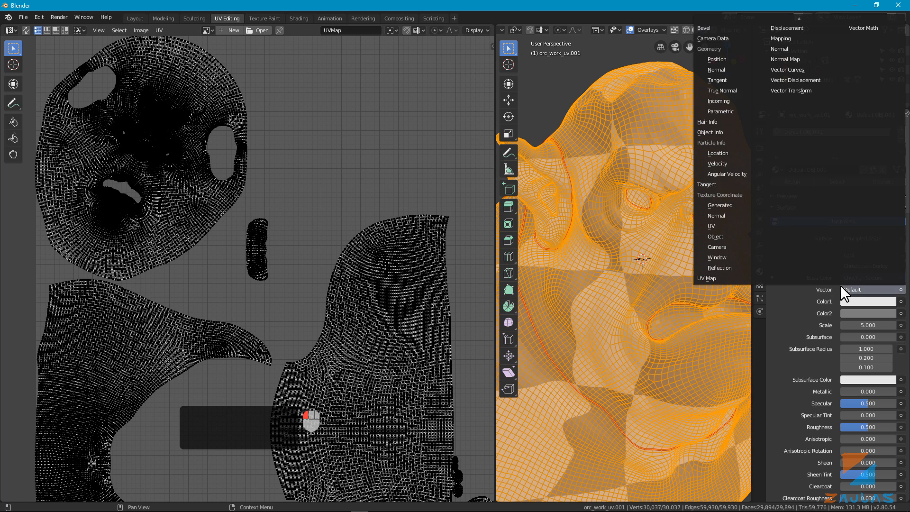
click(738, 278)
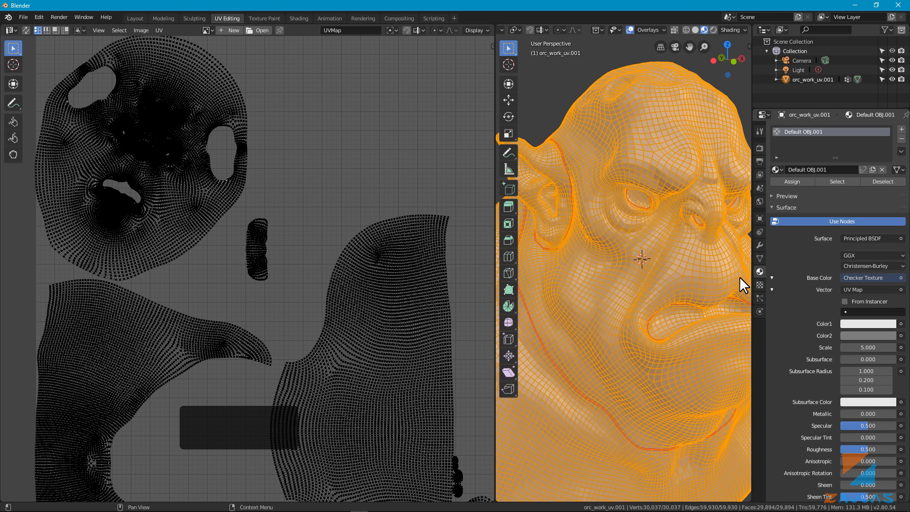
middle_drag(704, 302, 717, 357)
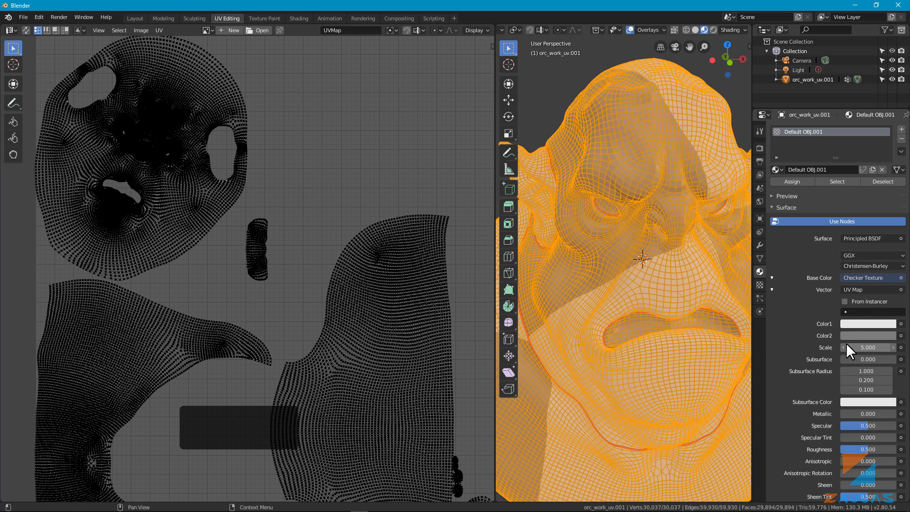
double_click(864, 347)
text(200)
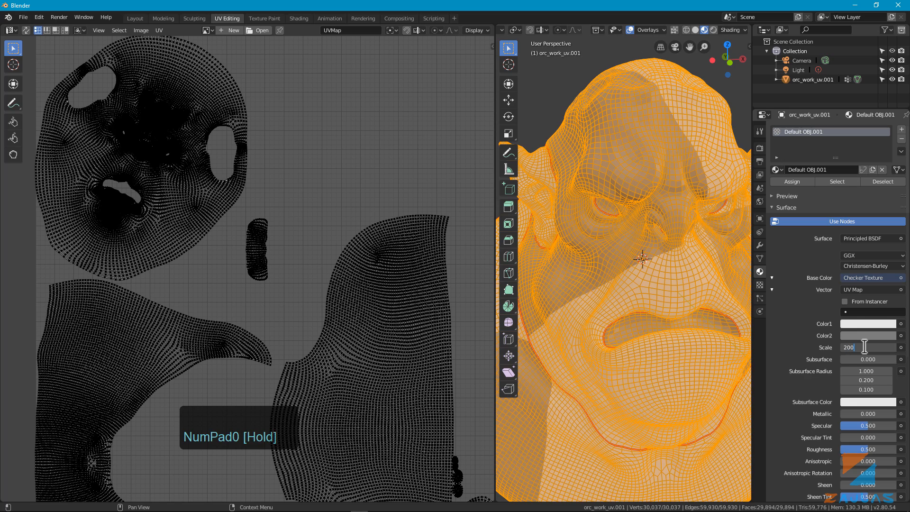
key(KP_Enter)
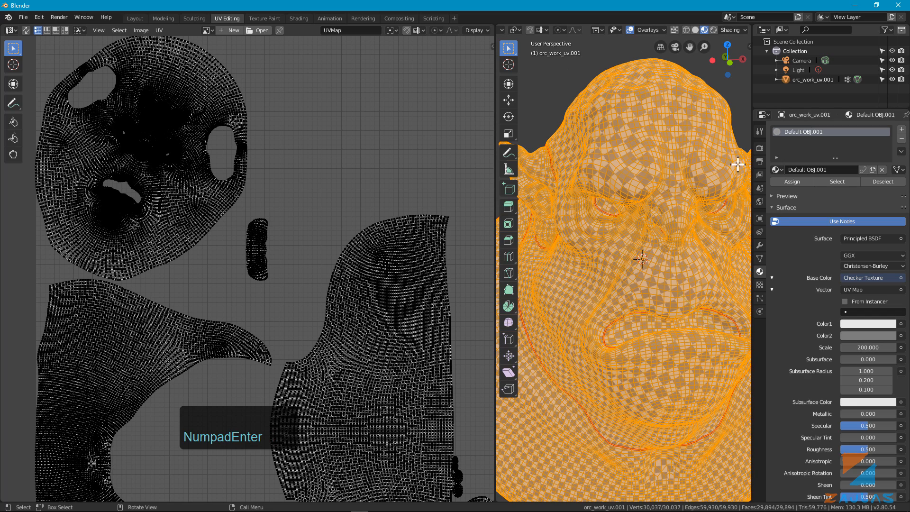
Deselect the mesh, widen the 3D viewport and switch to Object Mode to inspect the face's checker pattern for distortion
click(741, 116)
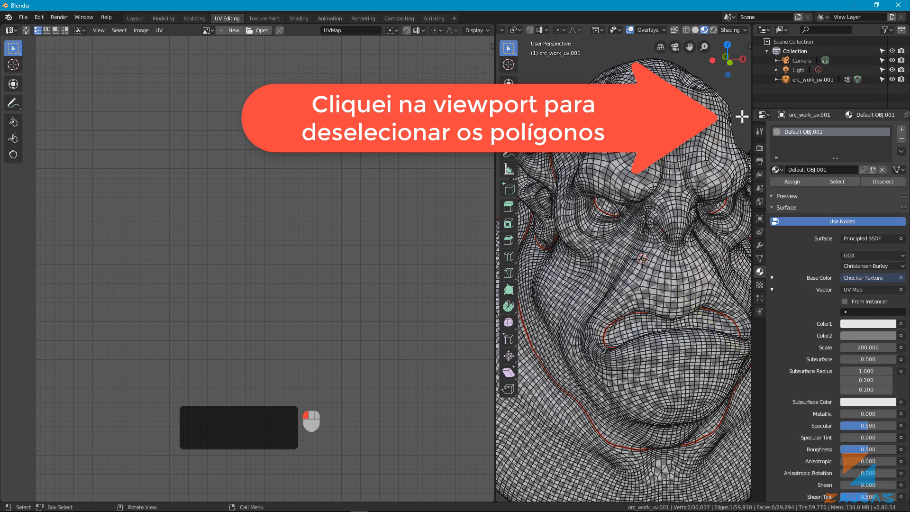
drag(494, 246, 395, 239)
middle_drag(436, 313, 498, 275)
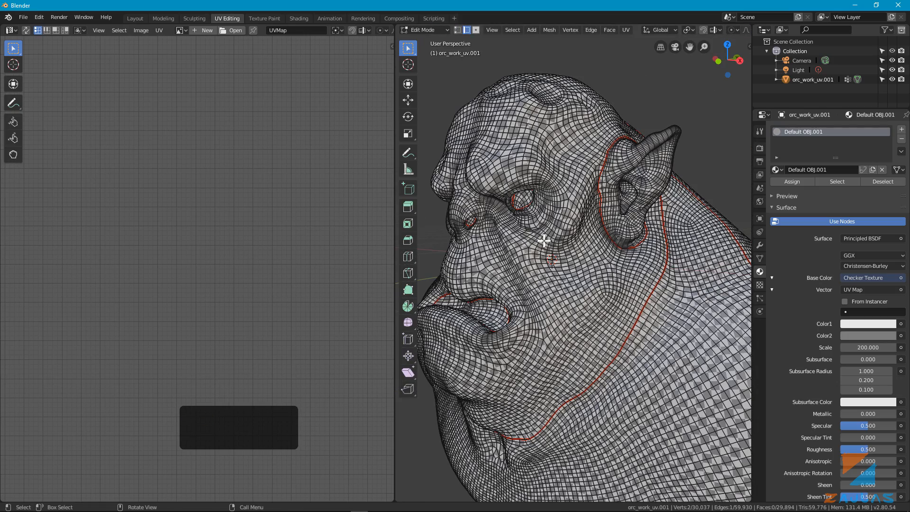
key(Tab)
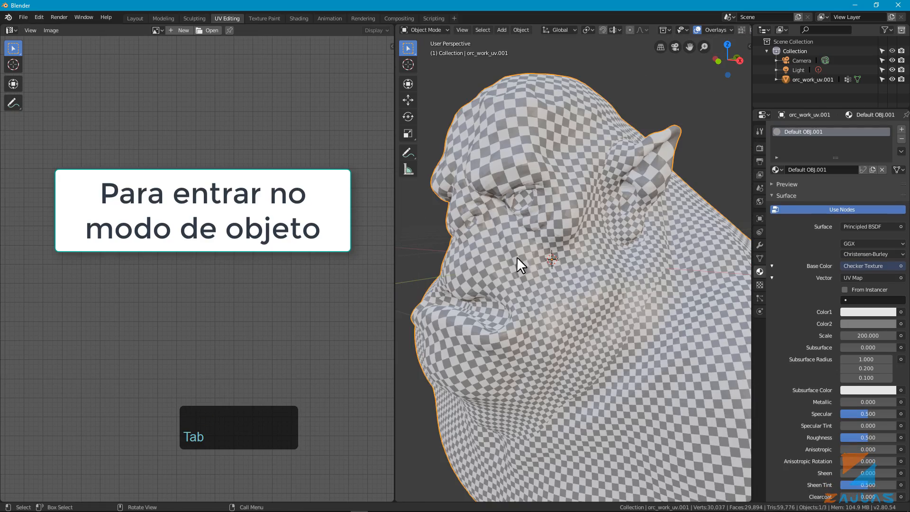
middle_drag(517, 257, 560, 255)
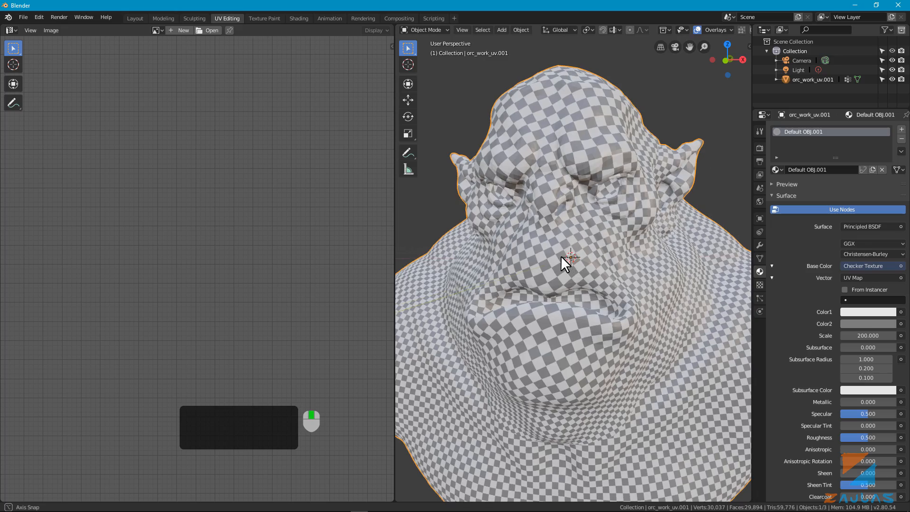
middle_drag(570, 211, 595, 305)
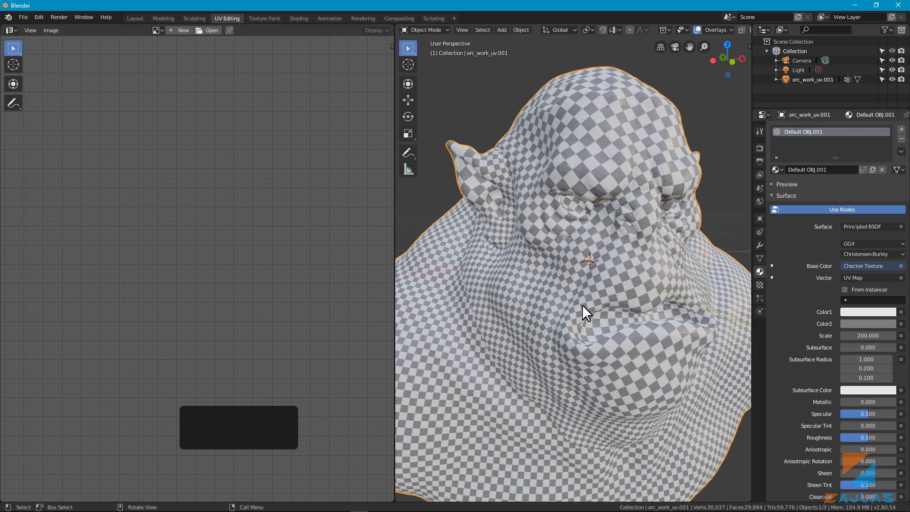
Return to Edit Mode with the whole mesh selected and set the UV editor to island selection mode
click(567, 289)
key(Tab)
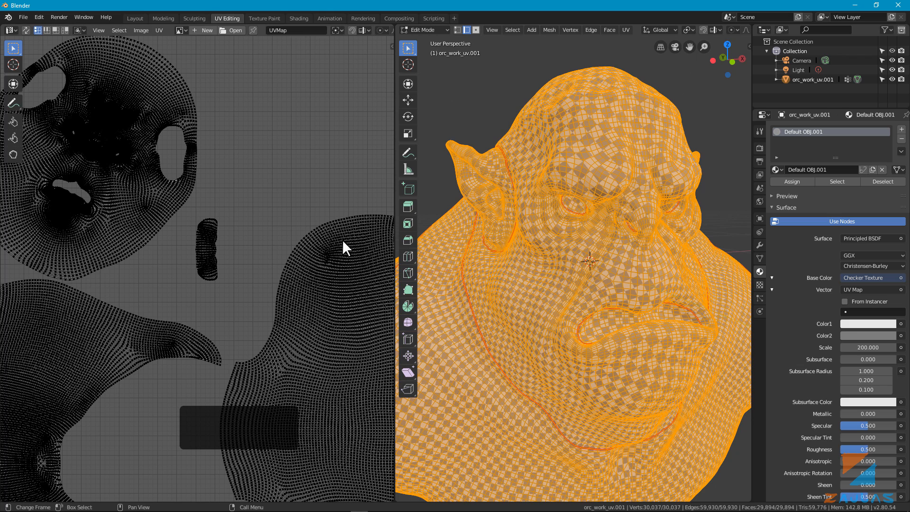
scroll(317, 248, down, 4)
middle_drag(318, 247, 186, 228)
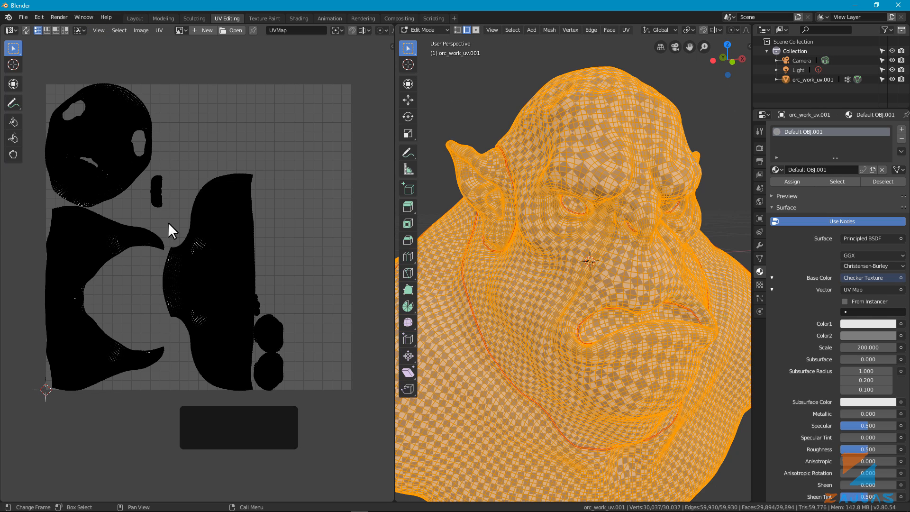
click(65, 29)
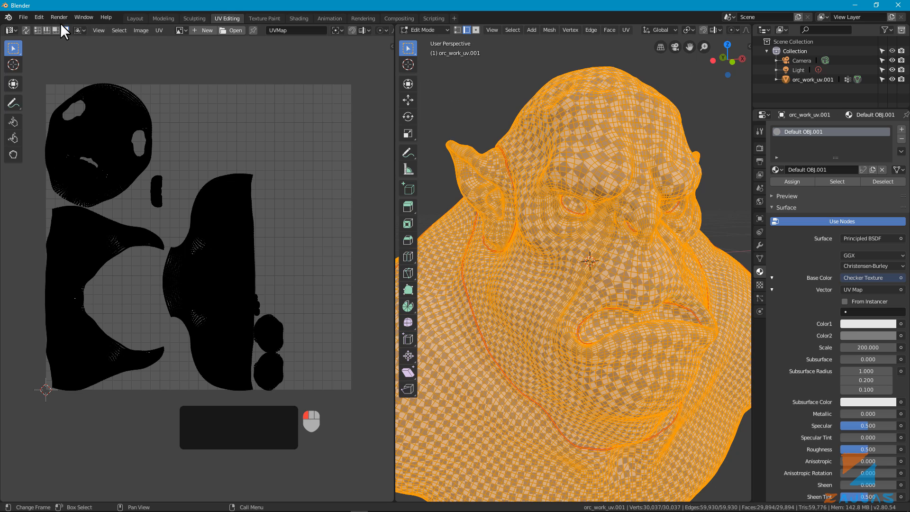
Select the face island, the U-shaped chest island and the large back island in turn to identify each one
click(129, 96)
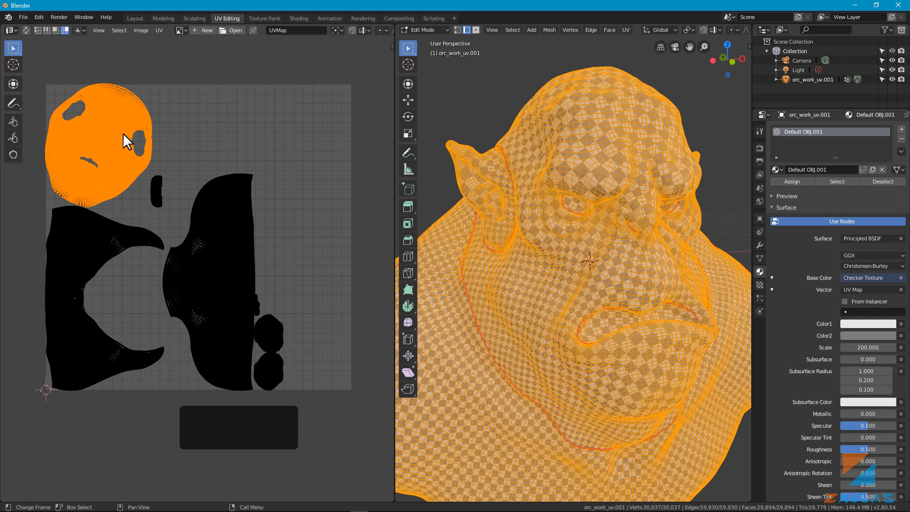
click(90, 220)
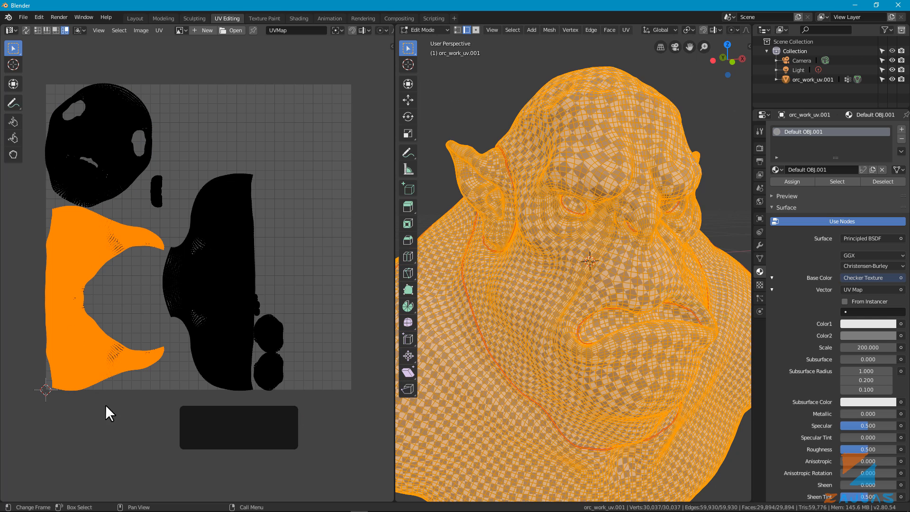
click(214, 228)
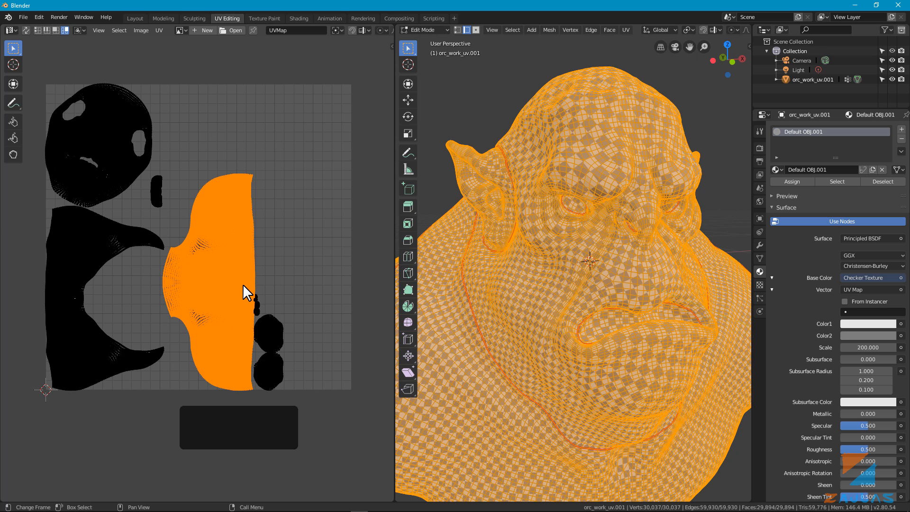
Rotate the face UV island until the eye openings are level and the face stands upright
click(129, 146)
shift+middle_drag(202, 189, 204, 168)
scroll(232, 165, down, 1)
middle_drag(220, 204, 191, 217)
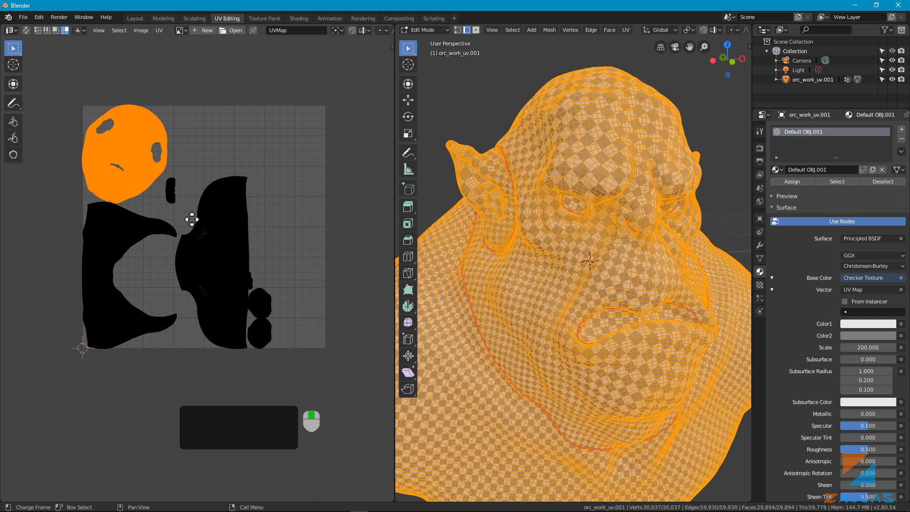
scroll(191, 217, up, 2)
scroll(191, 217, down, 1)
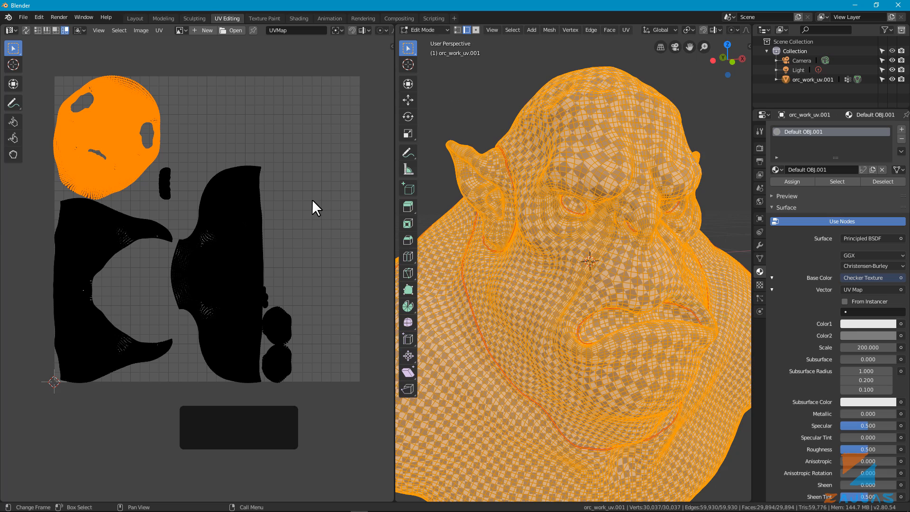
key(r)
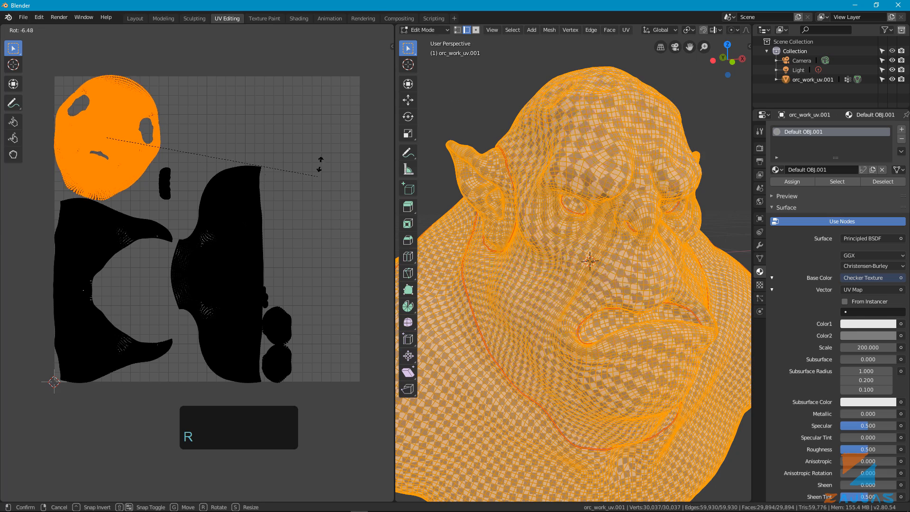
click(332, 113)
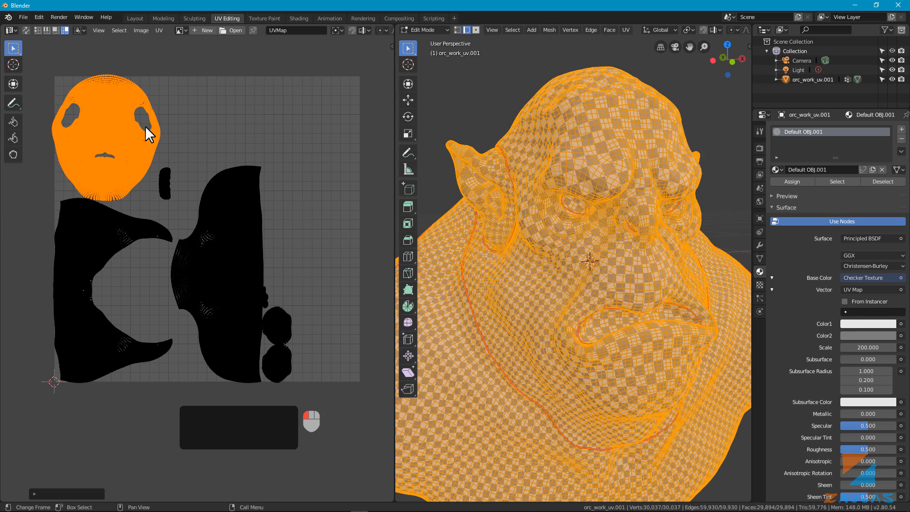
Rotate the U-shaped chest island a quarter turn counter-clockwise with angle snapping so its two prongs point upward
click(98, 235)
middle_drag(221, 335, 265, 318)
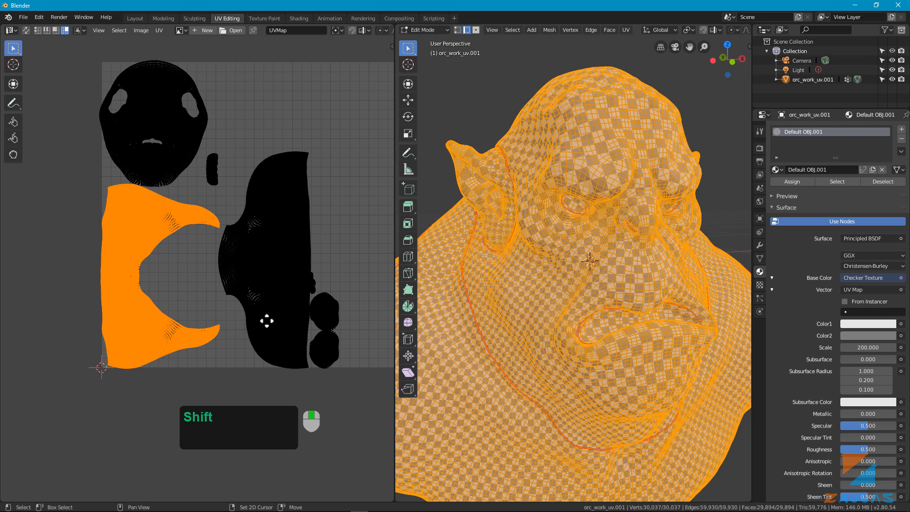
key(r)
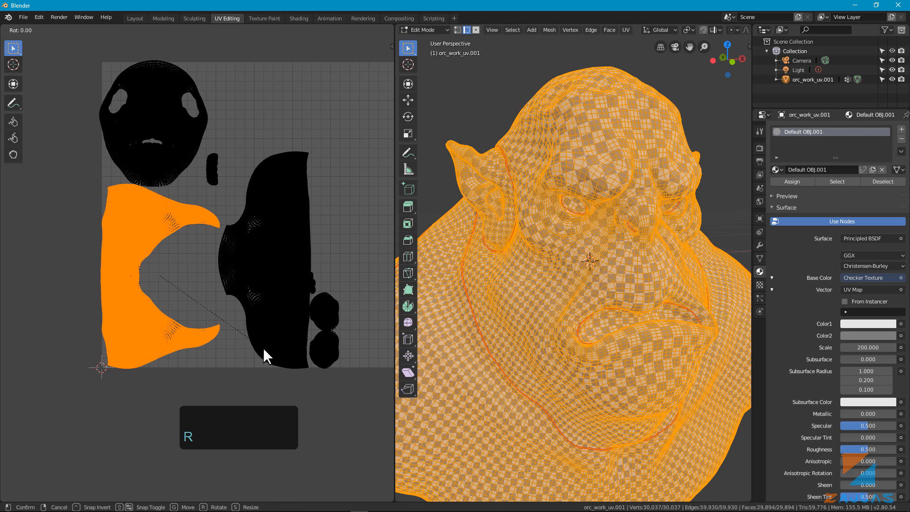
key(ctrl)
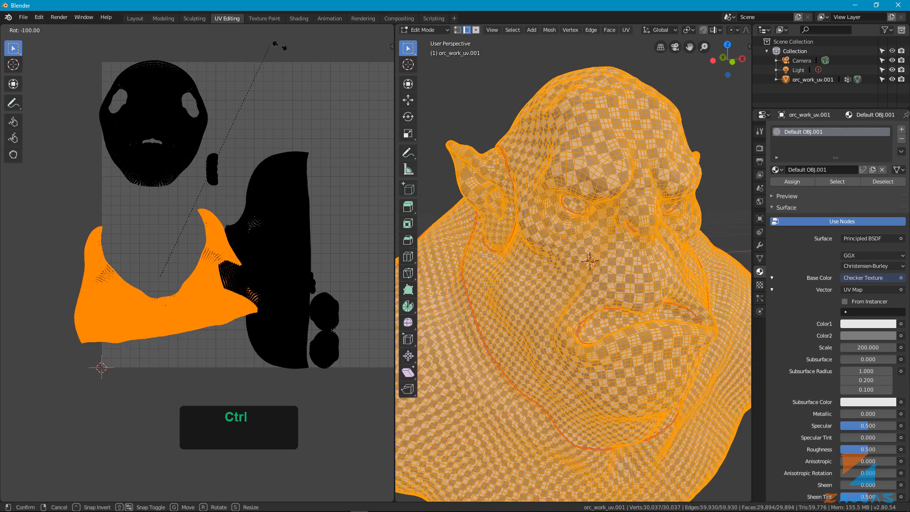
click(310, 51)
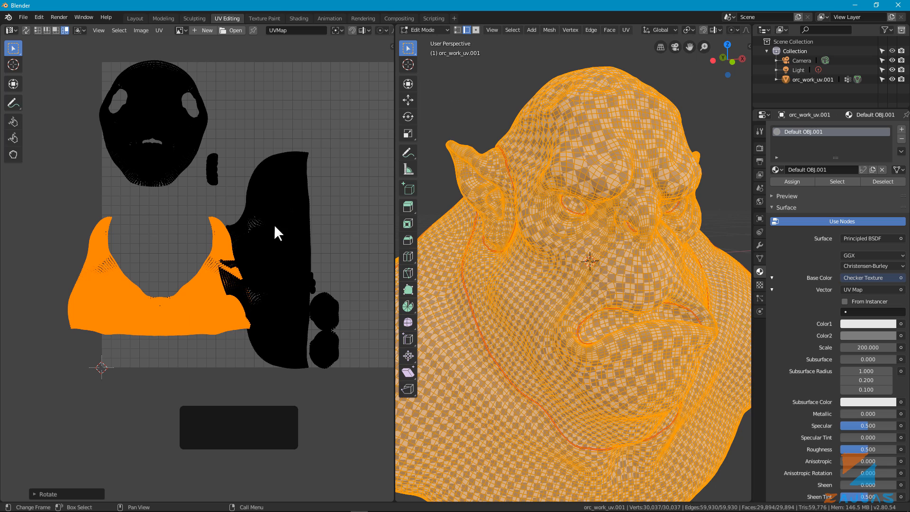
Rotate the large back island by 90 degrees with angle snapping so its neck points upward
click(301, 191)
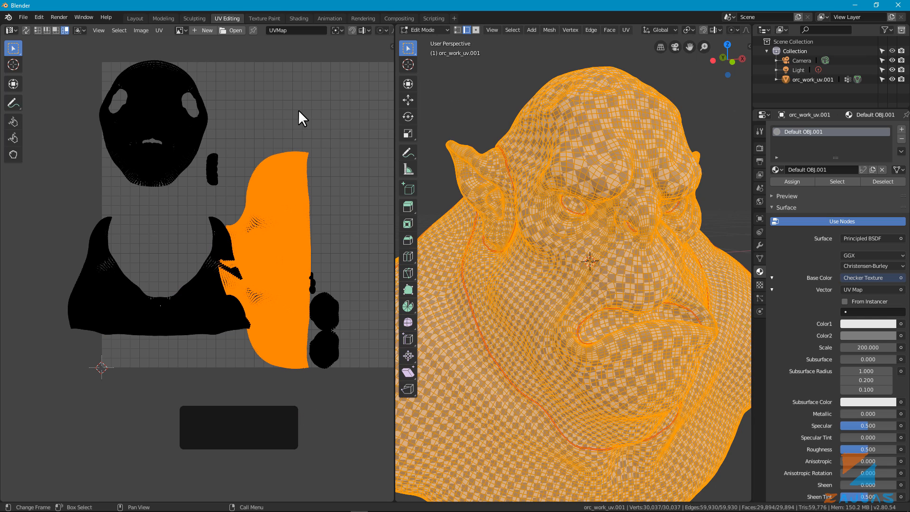
key(r)
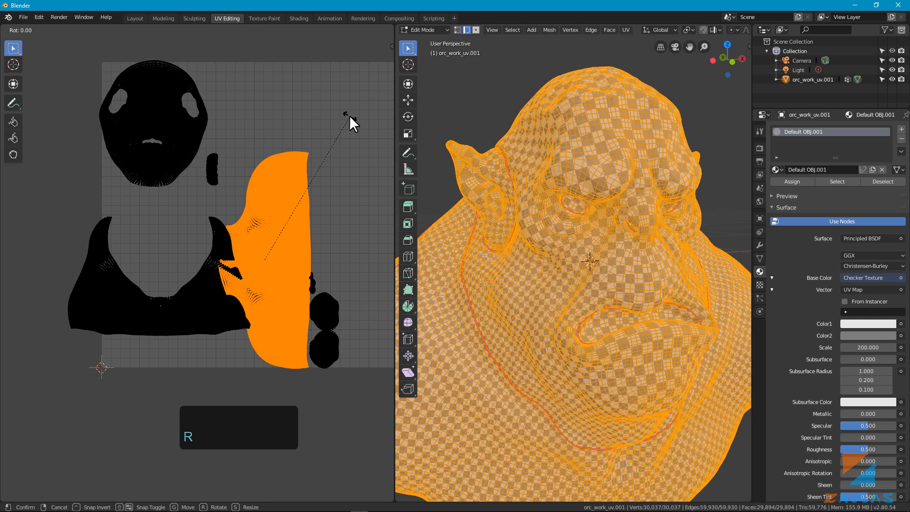
key(ctrl)
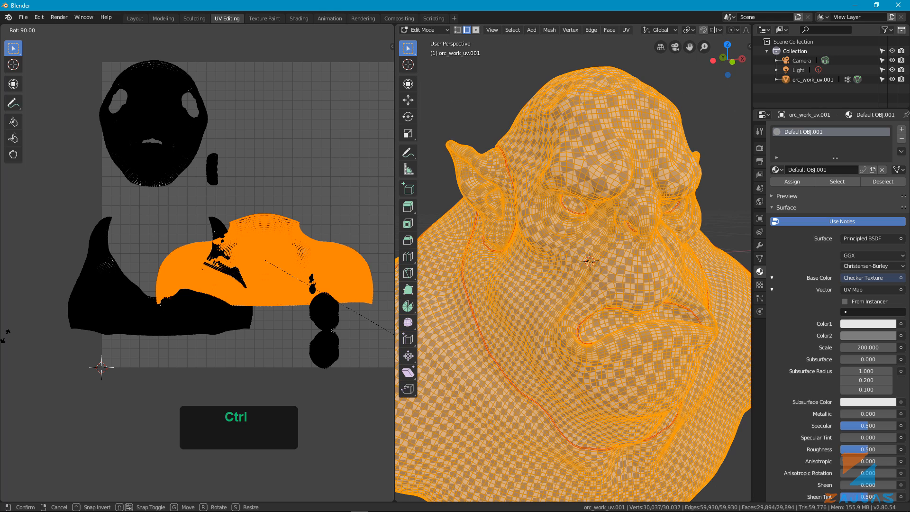
ctrl+click(5, 335)
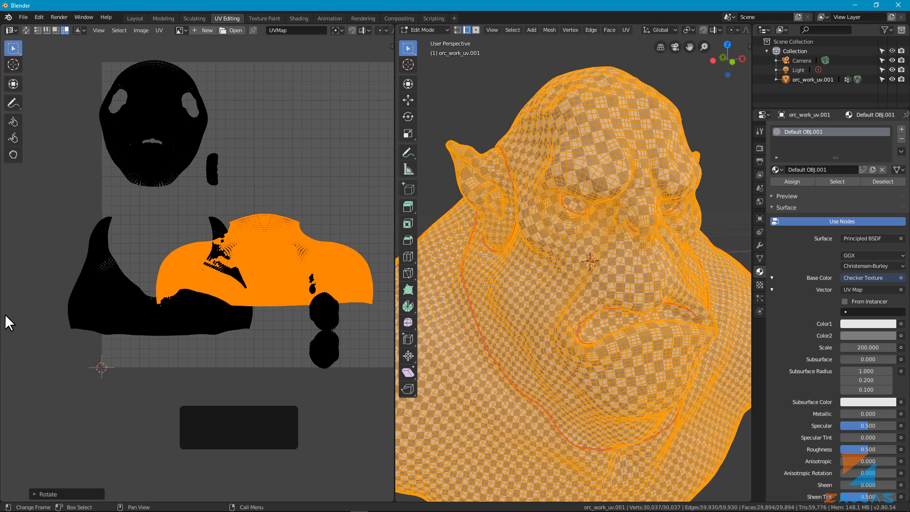
Move the back island down below the UV grid and the small strip beside the face out past the grid's left edge
scroll(205, 363, down, 2)
shift+middle_drag(205, 363, 218, 316)
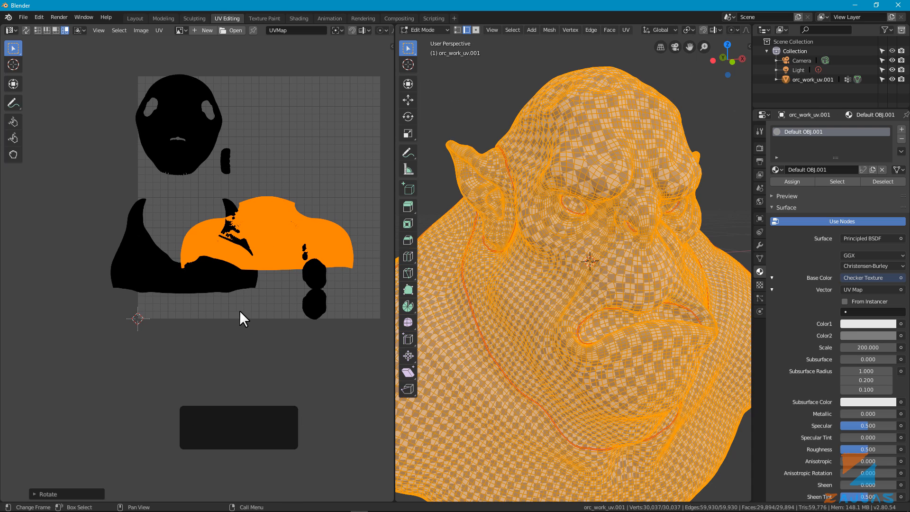
key(g)
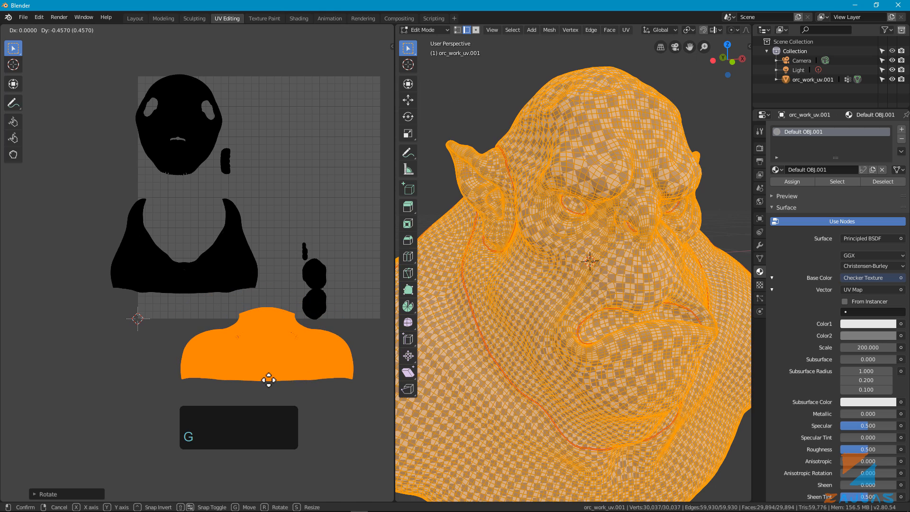
click(268, 379)
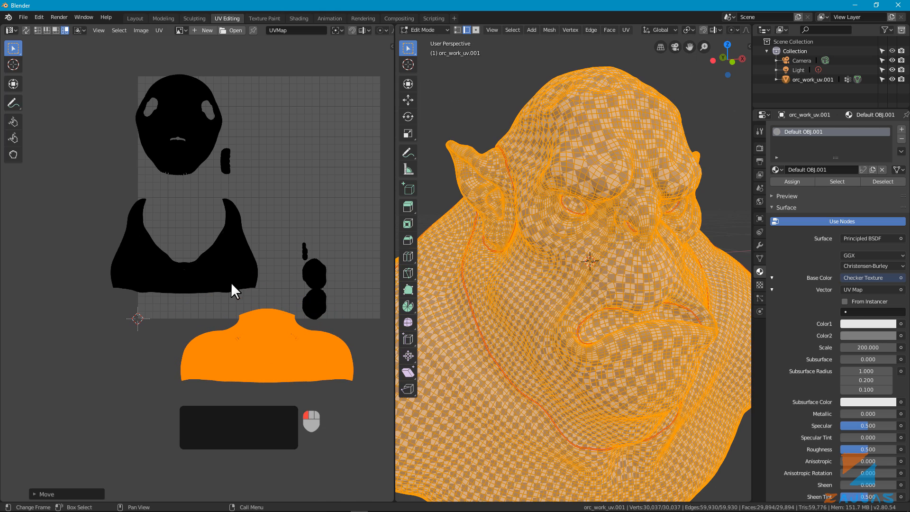
click(226, 159)
key(g)
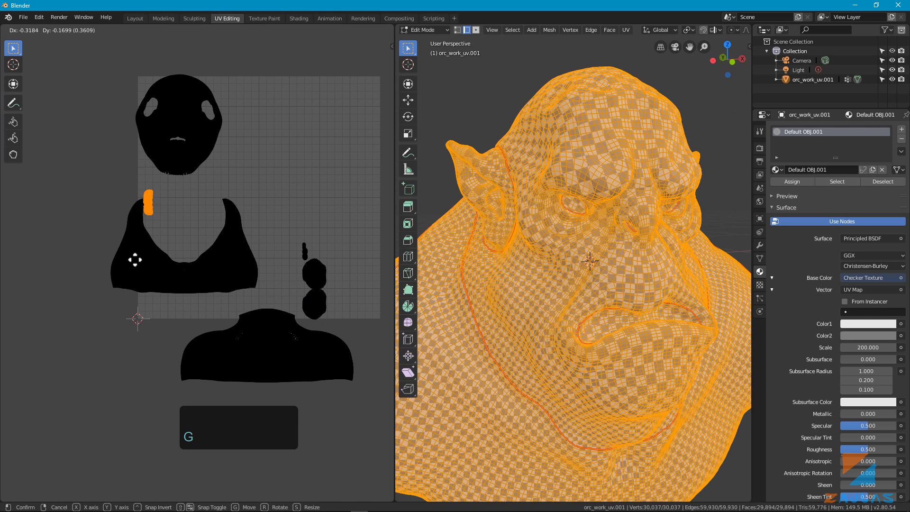
click(57, 361)
Move the chest island to the upper part of the UV grid and place the face island between its prongs
click(211, 263)
key(g)
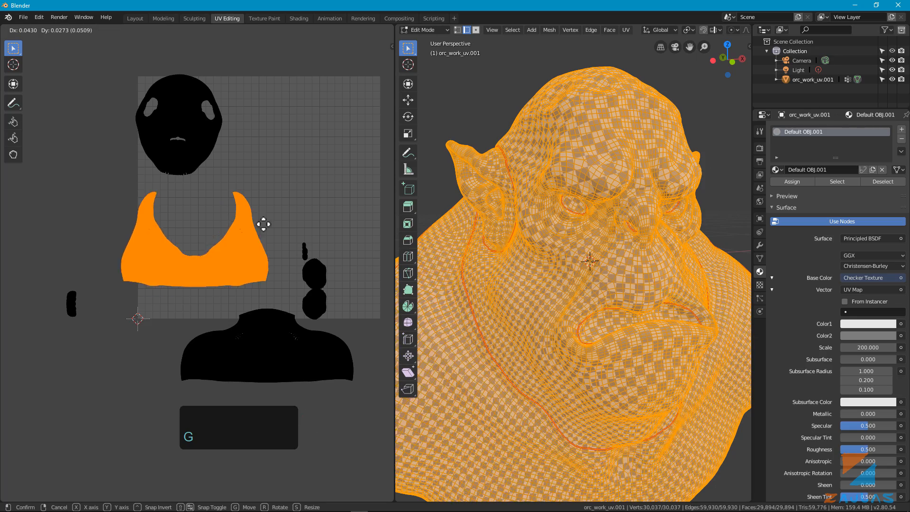
click(272, 192)
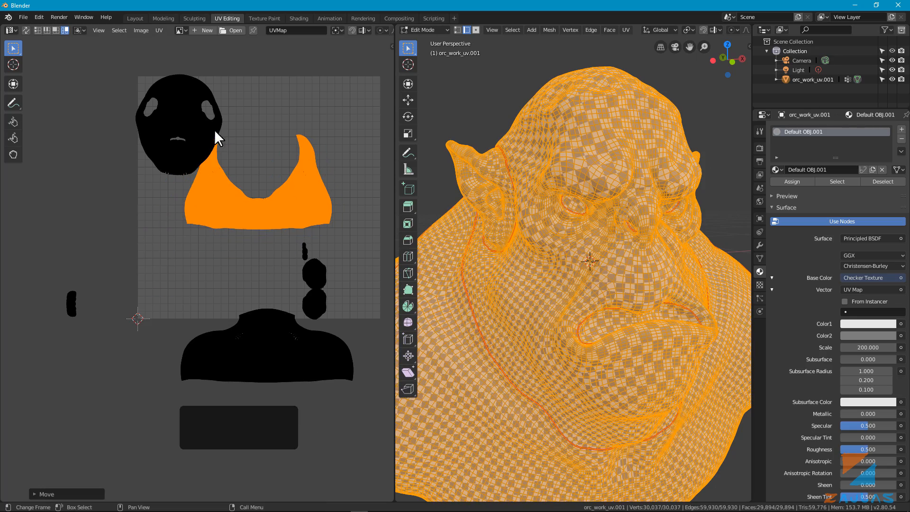
click(212, 93)
key(g)
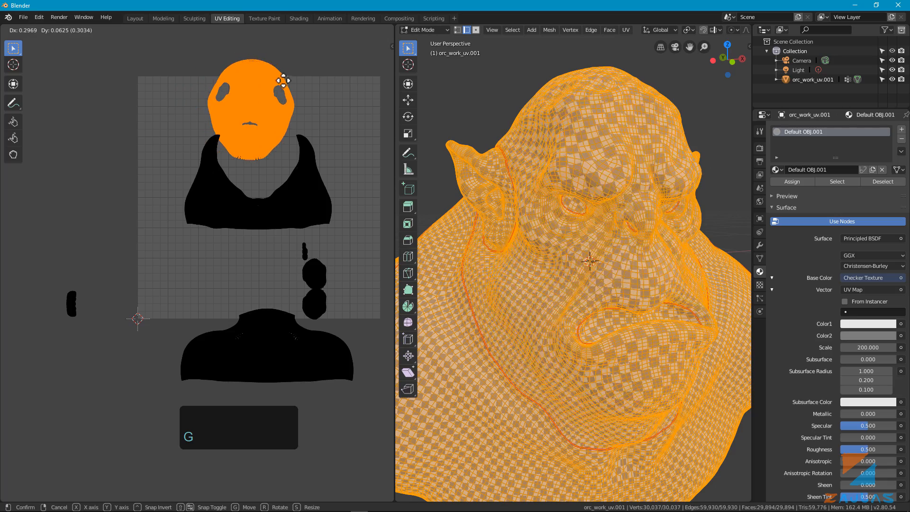
click(291, 110)
scroll(271, 114, up, 2)
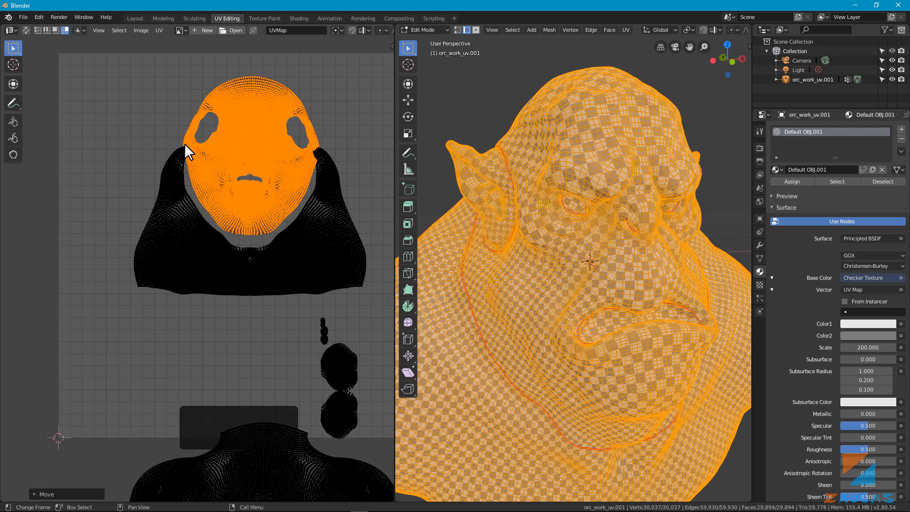
scroll(320, 195, down, 1)
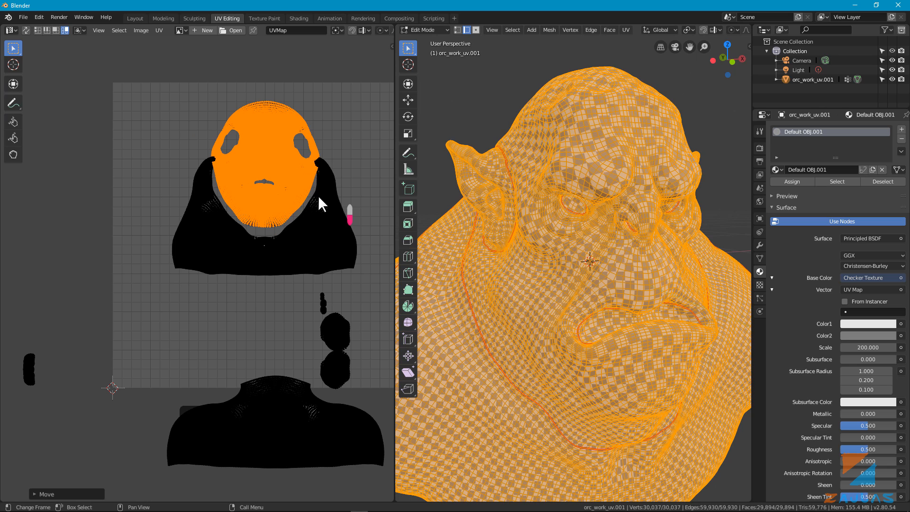
middle_drag(313, 194, 271, 218)
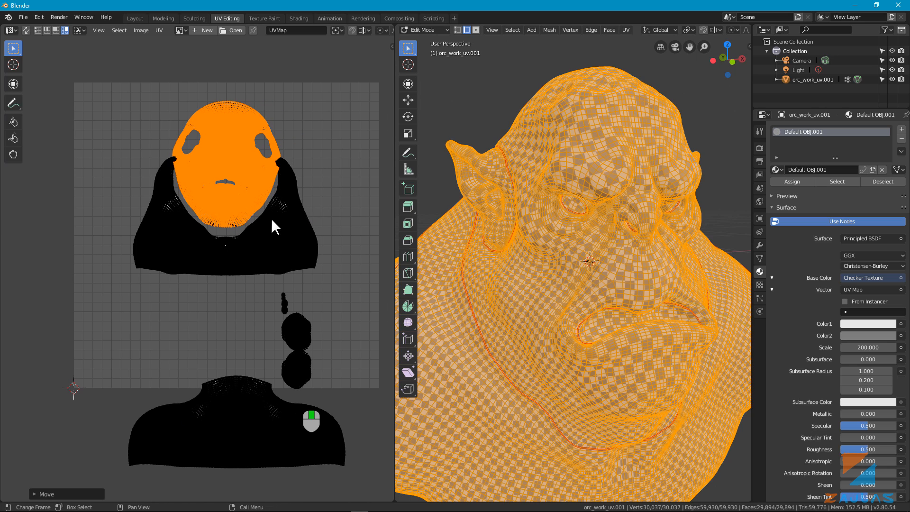
Scale the chest island along X by about 1.24 so its prongs clear both sides of the face island
click(297, 209)
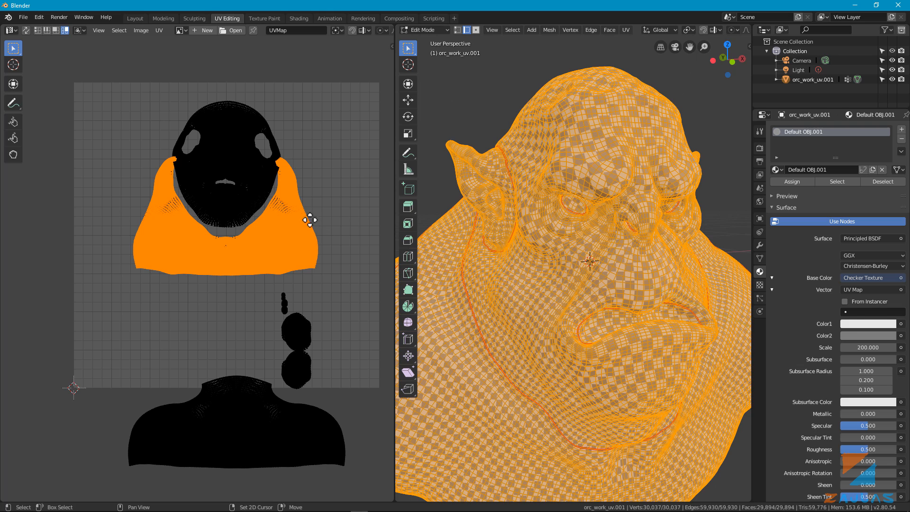
middle_drag(311, 218, 294, 218)
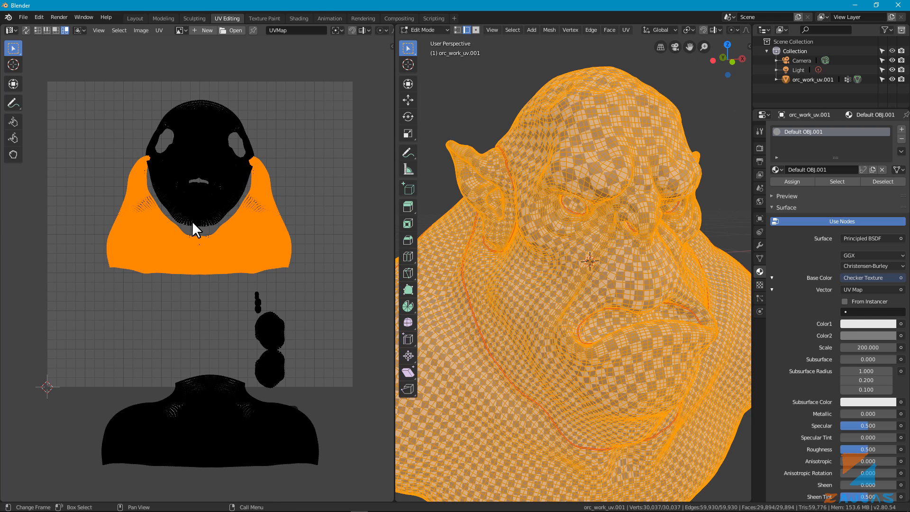
shift+middle_drag(277, 212, 282, 211)
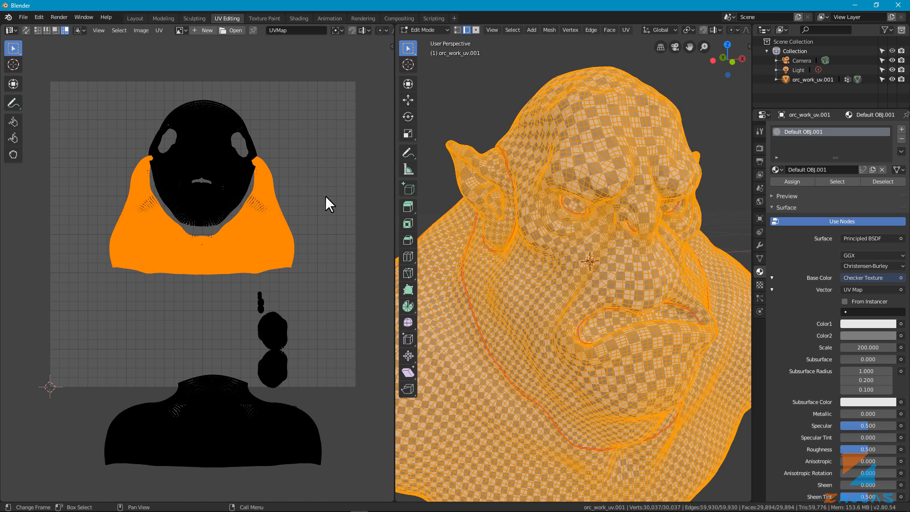
key(s)
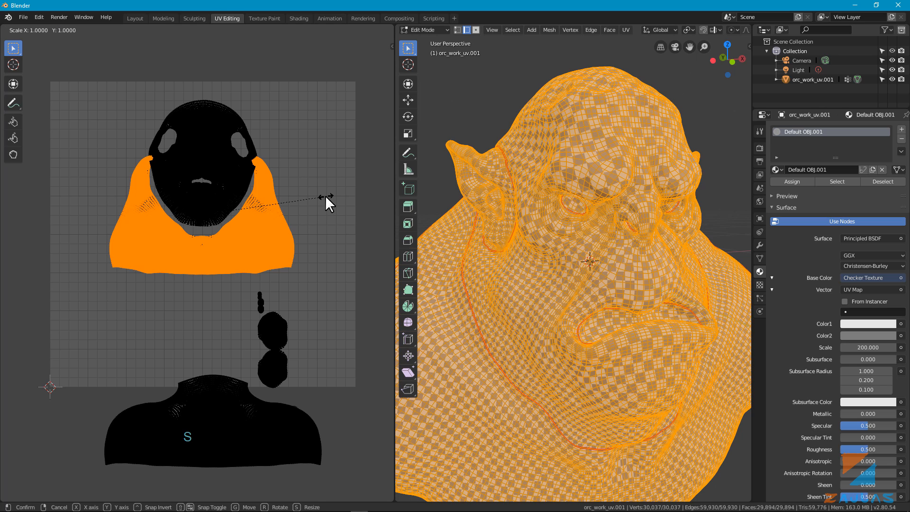
key(x)
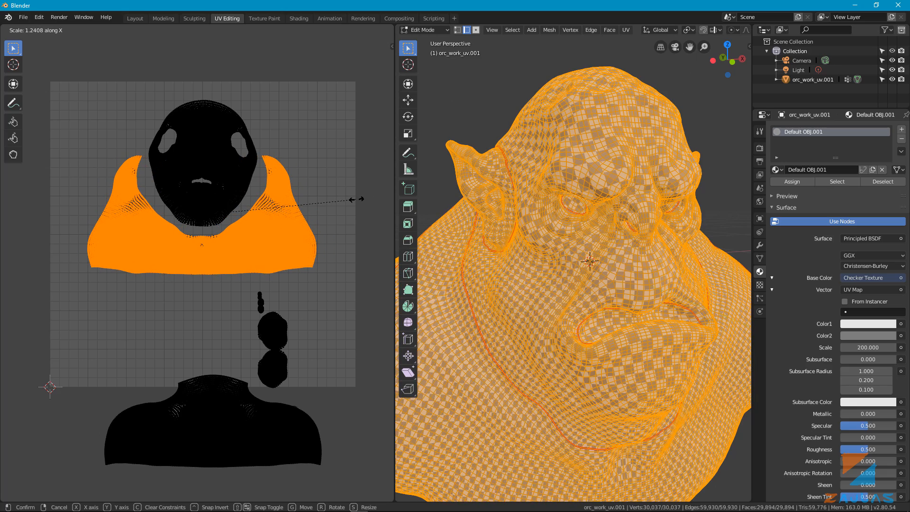
click(357, 199)
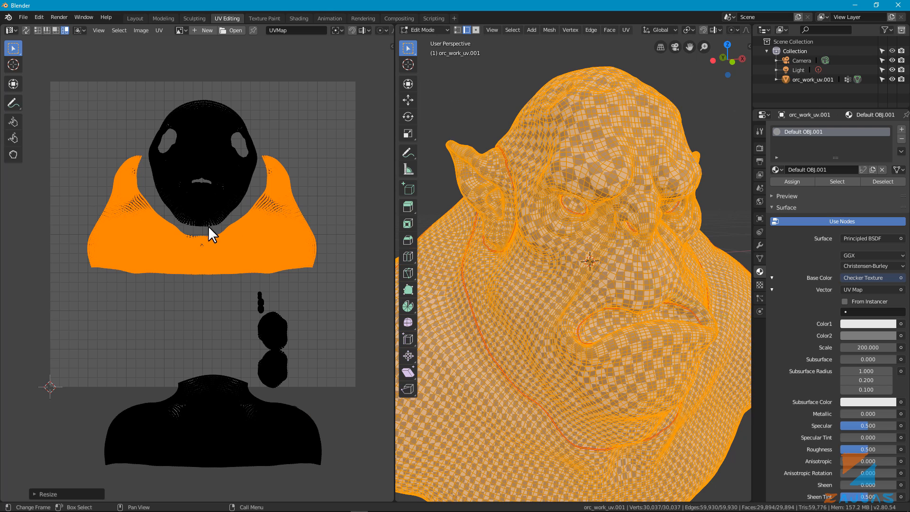
Rotate the face island by about -2.45 degrees so its eye openings sit level
click(214, 132)
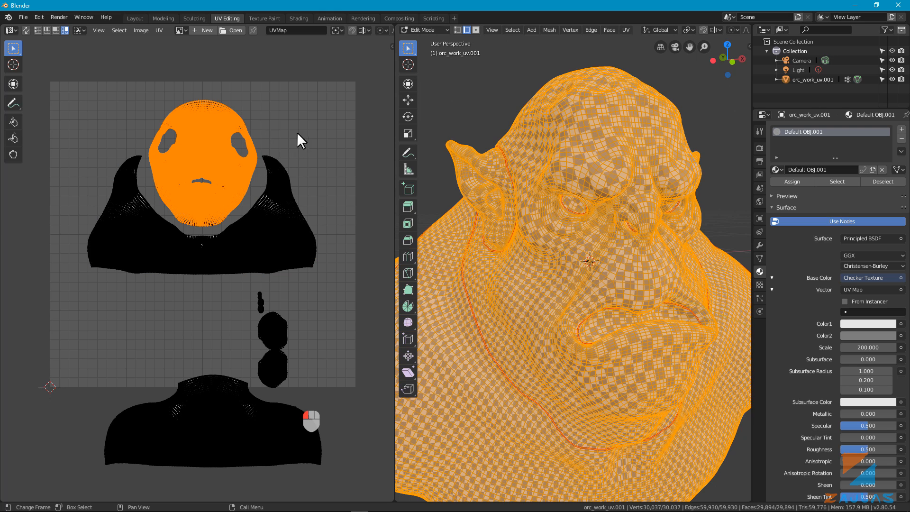
scroll(223, 140, up, 2)
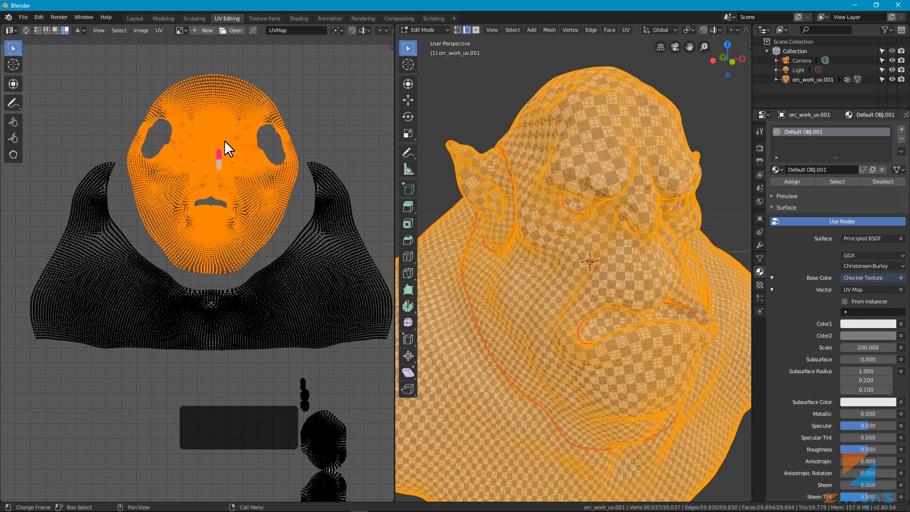
scroll(238, 139, up, 1)
shift+middle_drag(240, 141, 256, 153)
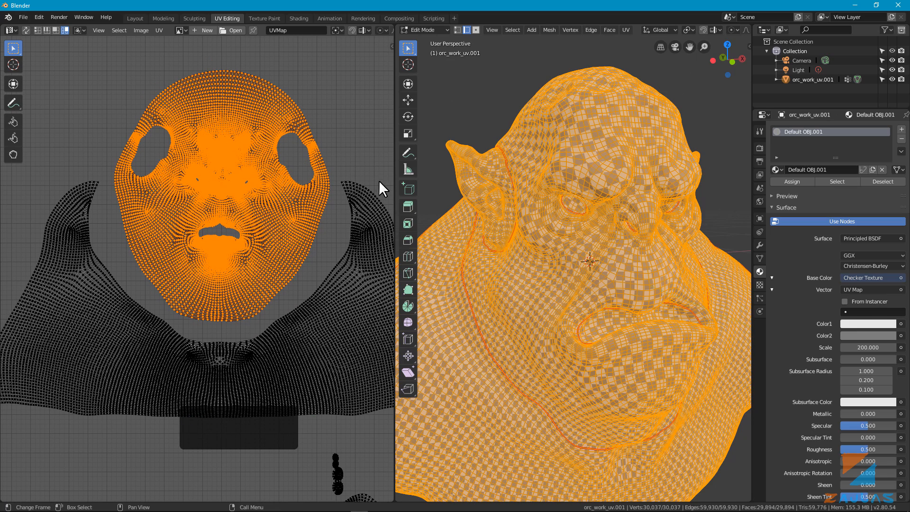
key(r)
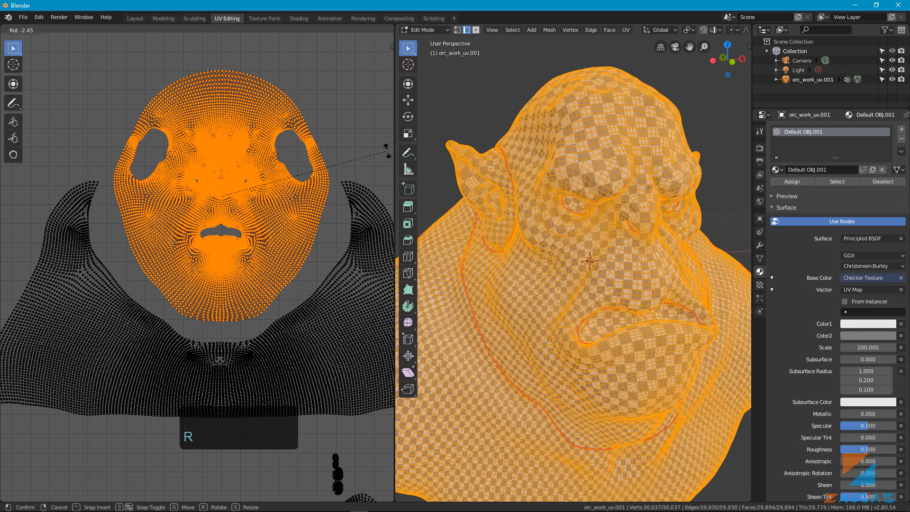
click(386, 151)
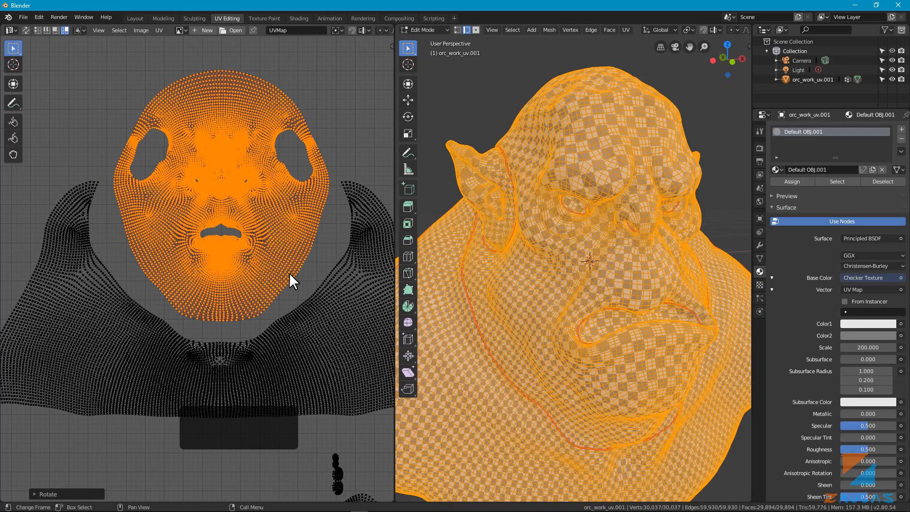
middle_drag(289, 272, 296, 260)
scroll(294, 260, down, 3)
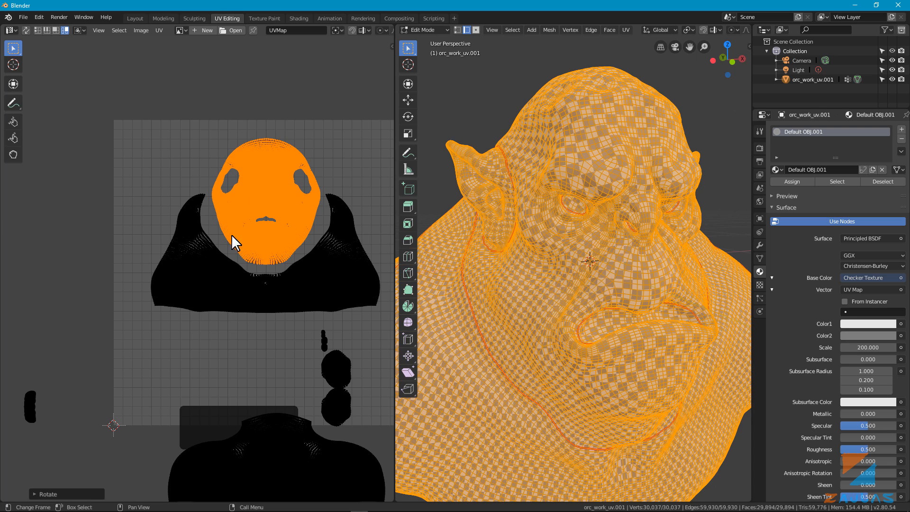
scroll(251, 243, down, 3)
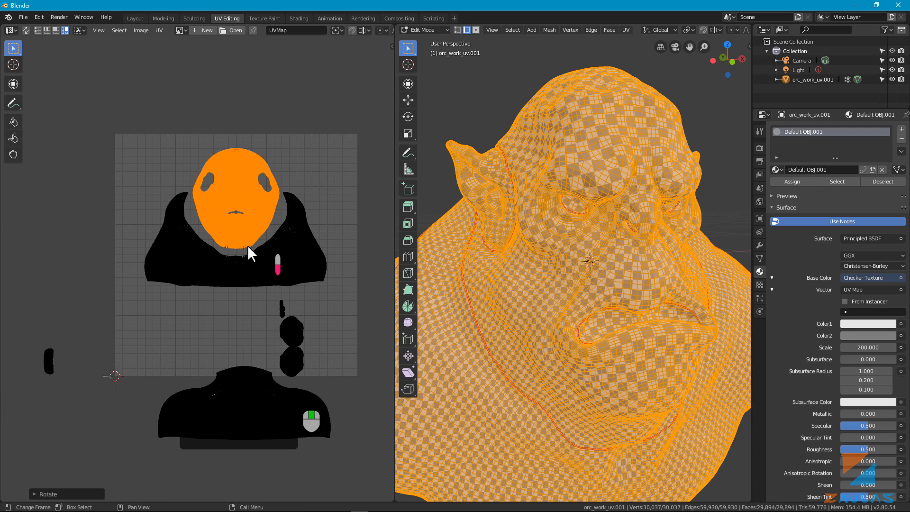
scroll(269, 339, up, 3)
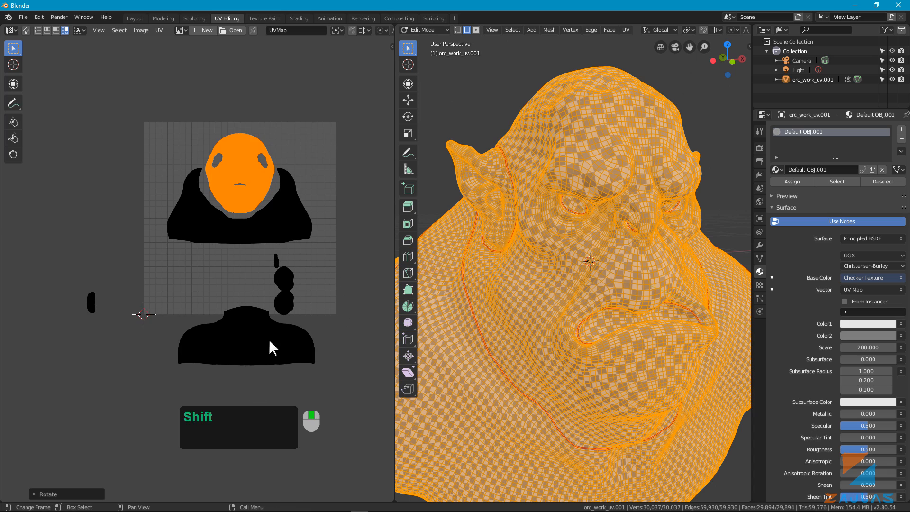
Move the two rounded ear islands to the upper part of the grid, one on each side of the face island
click(249, 322)
scroll(299, 365, down, 2)
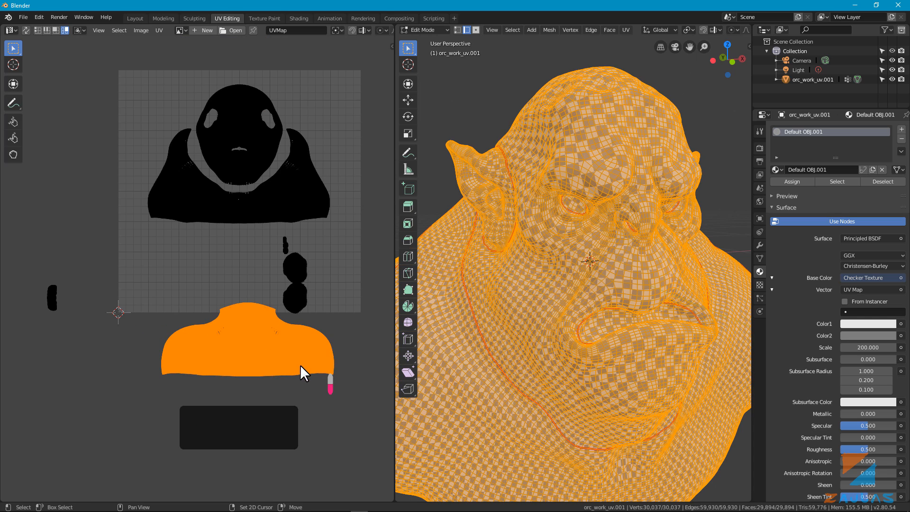
click(289, 272)
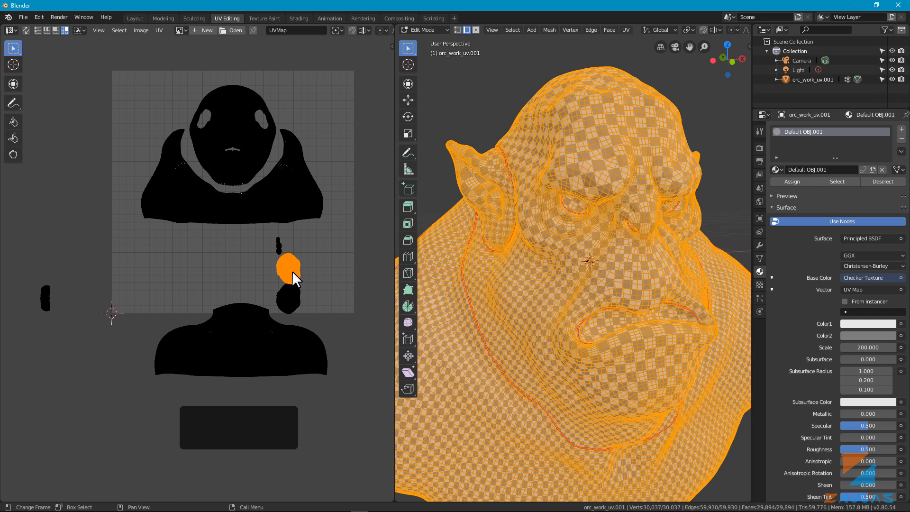
key(g)
click(169, 104)
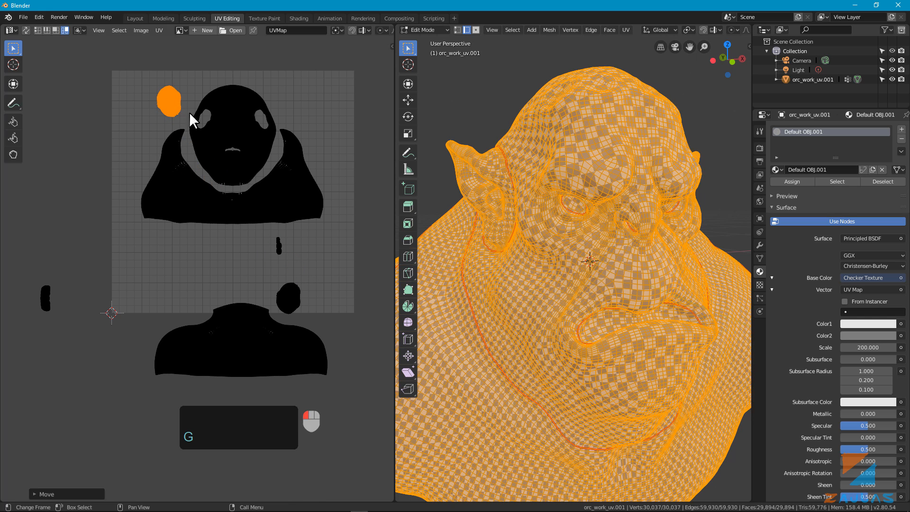
click(289, 296)
key(g)
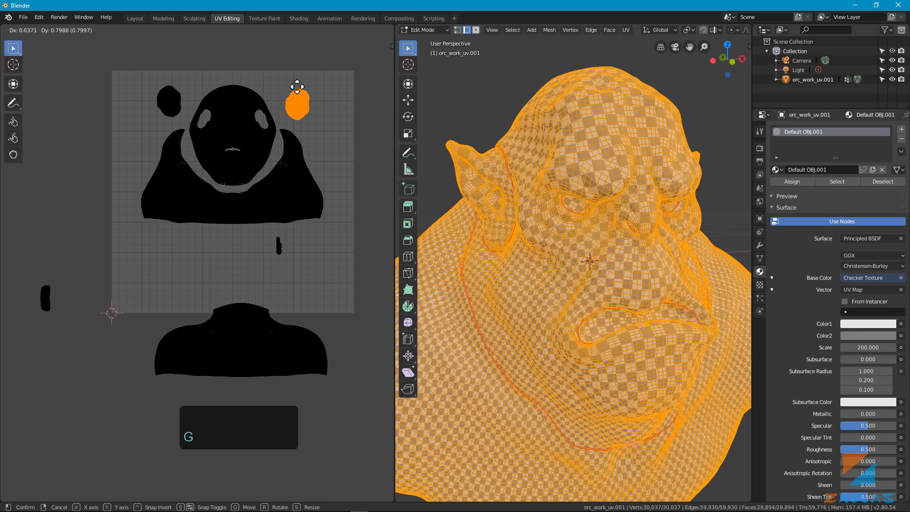
click(297, 94)
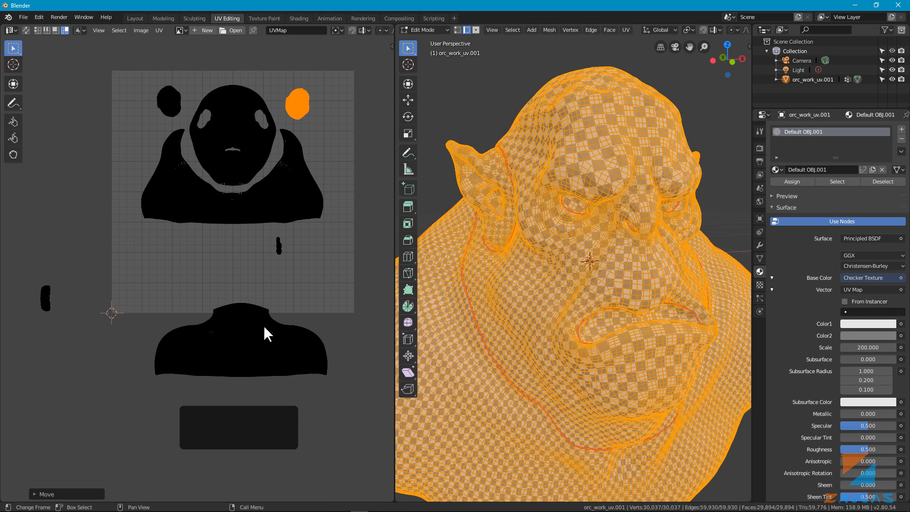
Move the small narrow strip island inside the grid to just below the chest island's right corner
drag(277, 247, 292, 256)
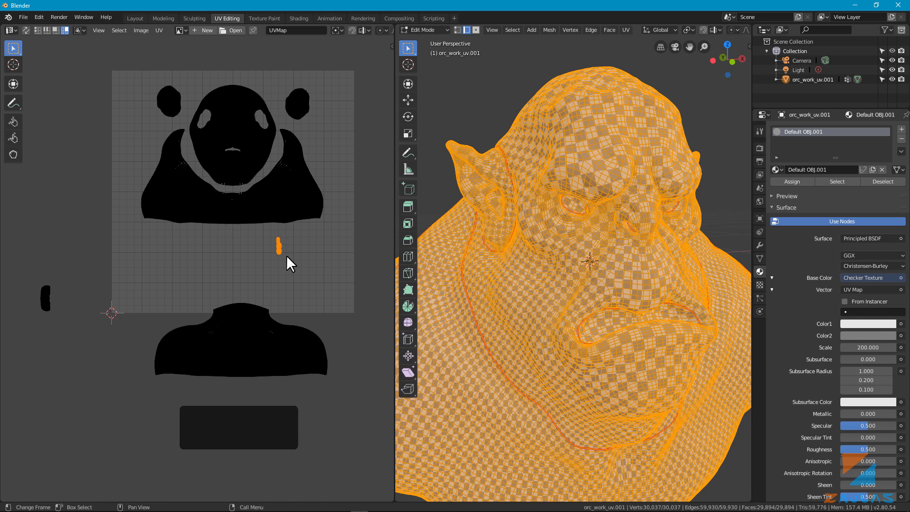
key(g)
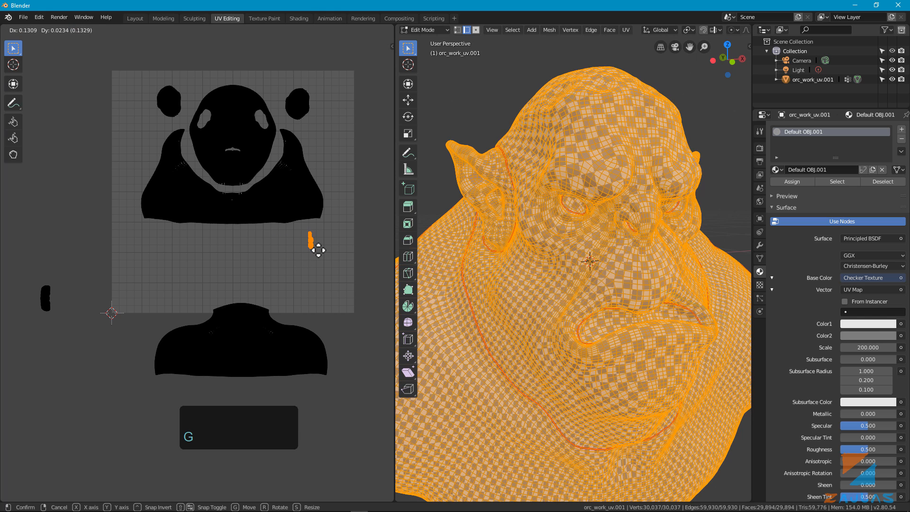
click(317, 246)
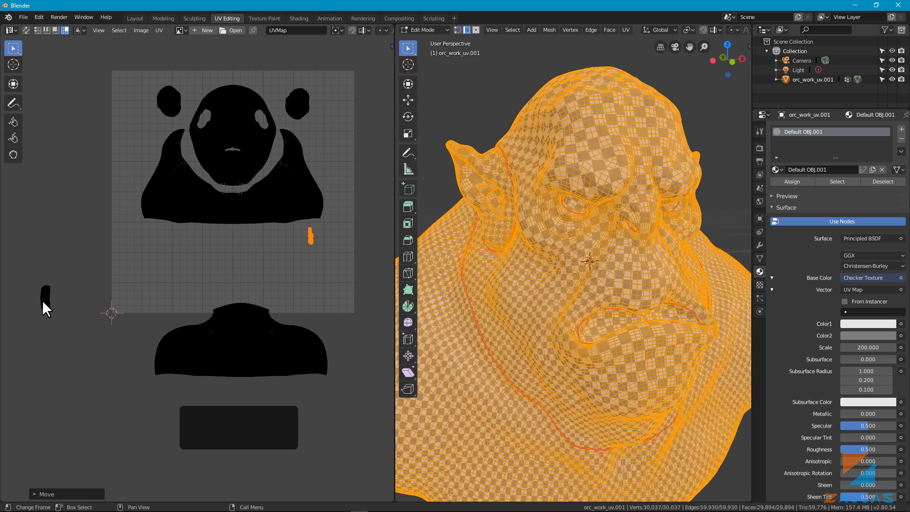
Move the strip outside the grid to below the chest island's left corner and rotate it -90 degrees with angle snapping
click(41, 300)
key(g)
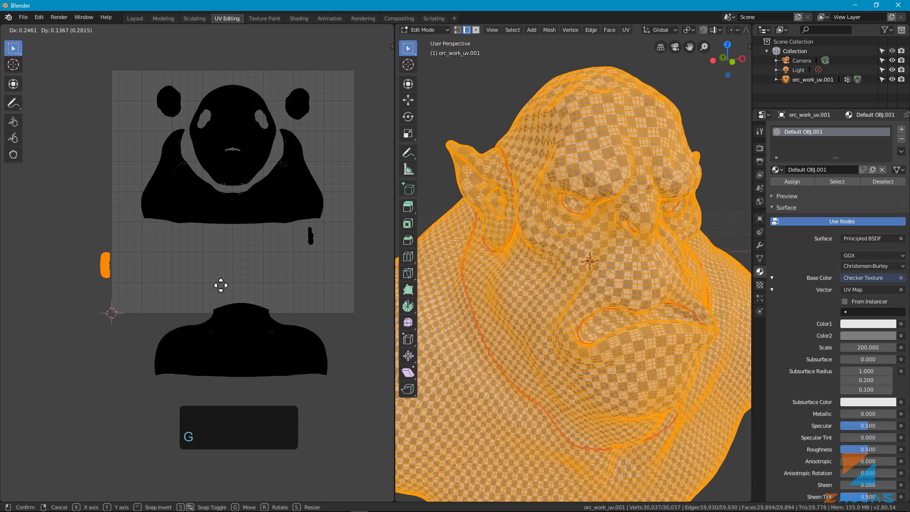
click(266, 274)
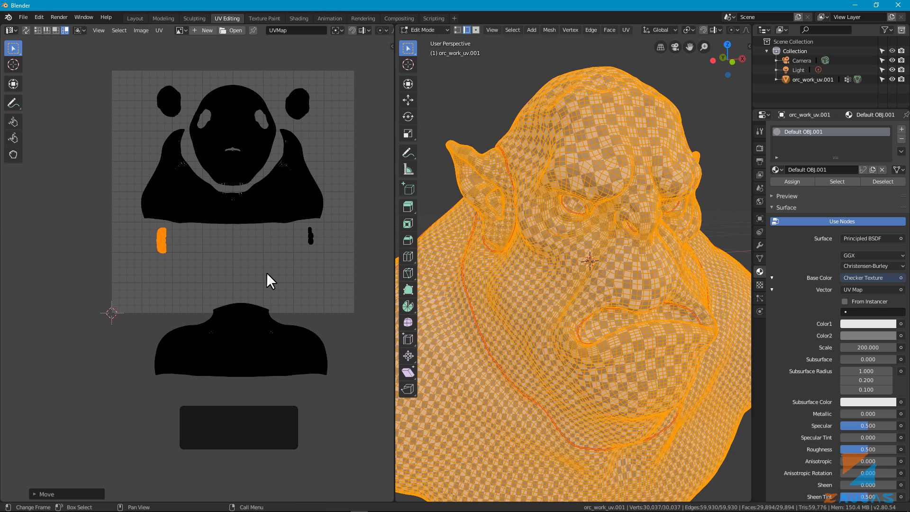
key(r)
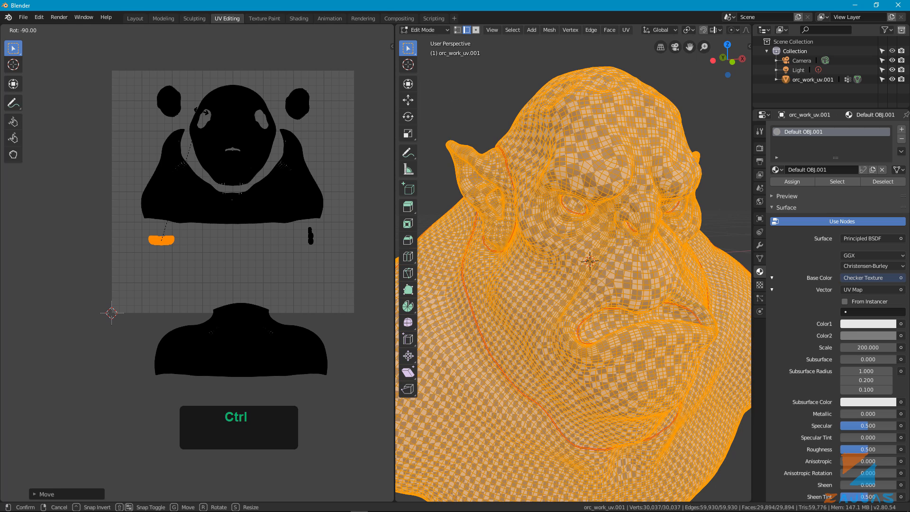
ctrl+click(206, 112)
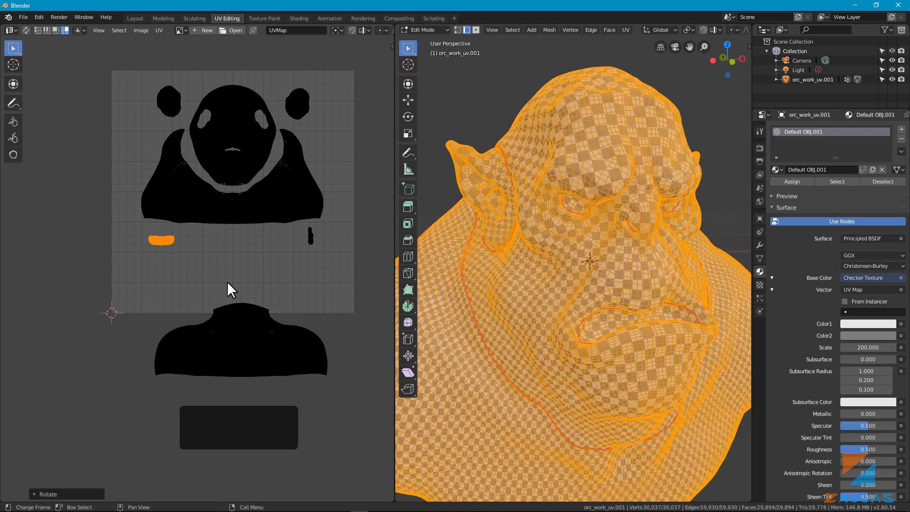
Move the back island up into the grid below the chest island, centred between the two small strips
click(238, 346)
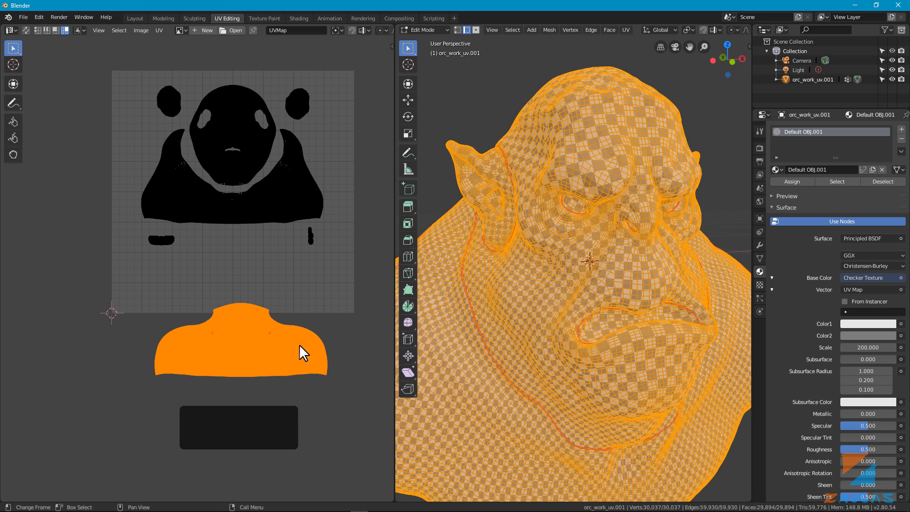
key(g)
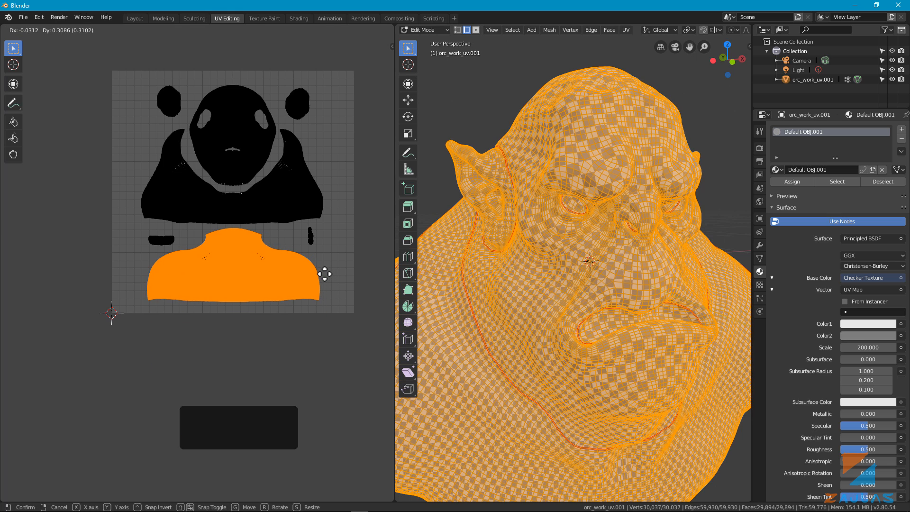
click(324, 274)
shift+middle_drag(307, 342, 300, 356)
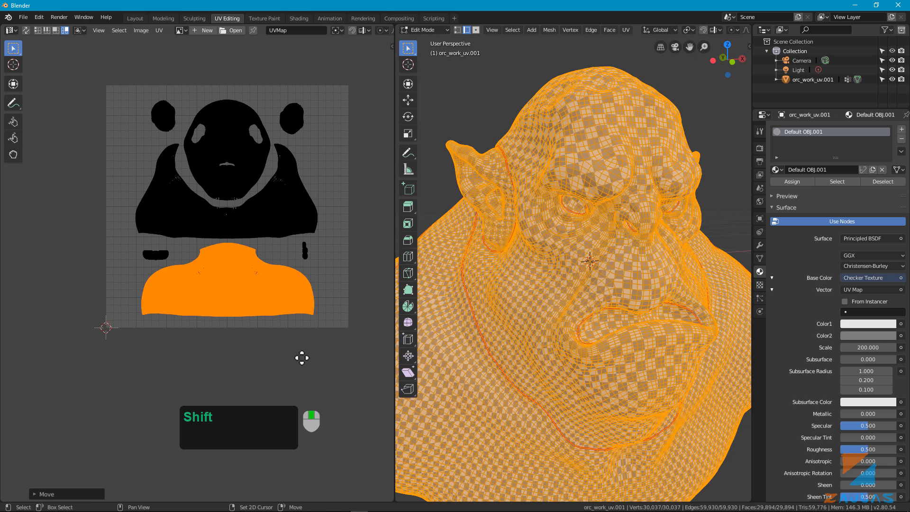
scroll(221, 144, up, 1)
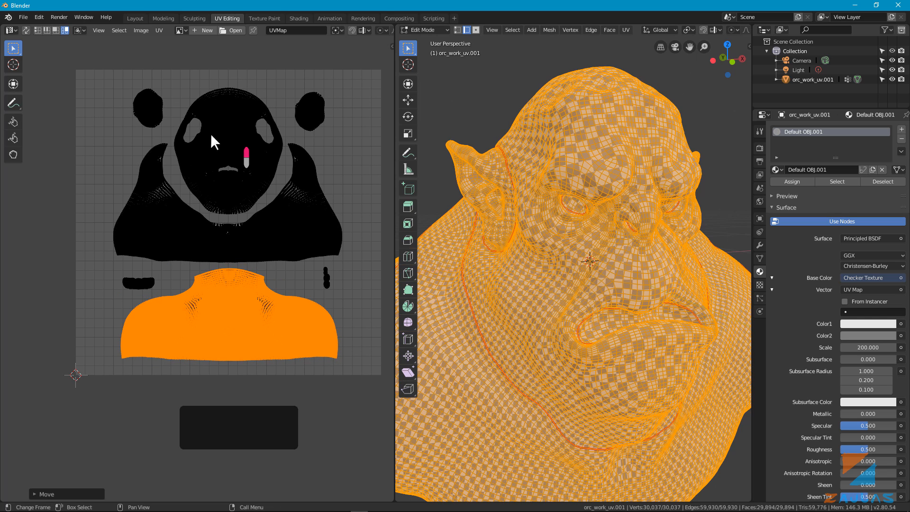
Nudge both ear islands slightly outward and down, away from the sides of the face island
click(151, 107)
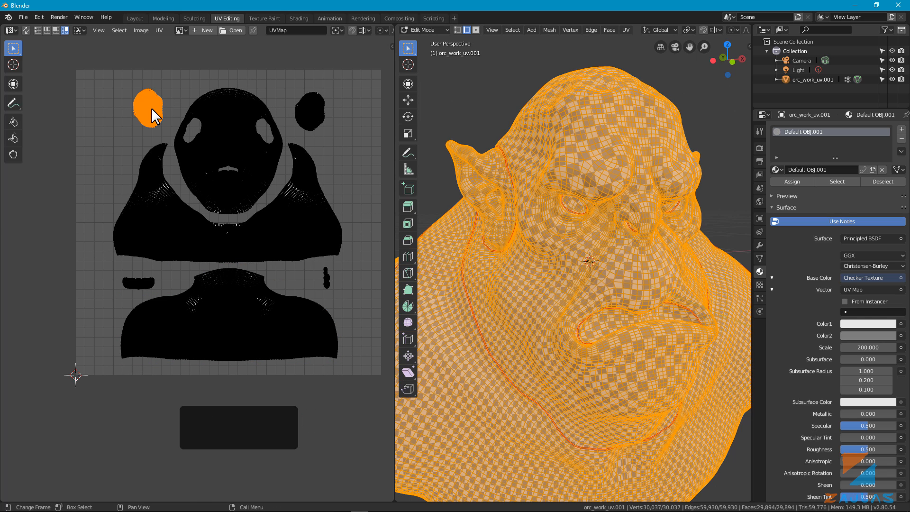
key(g)
click(144, 121)
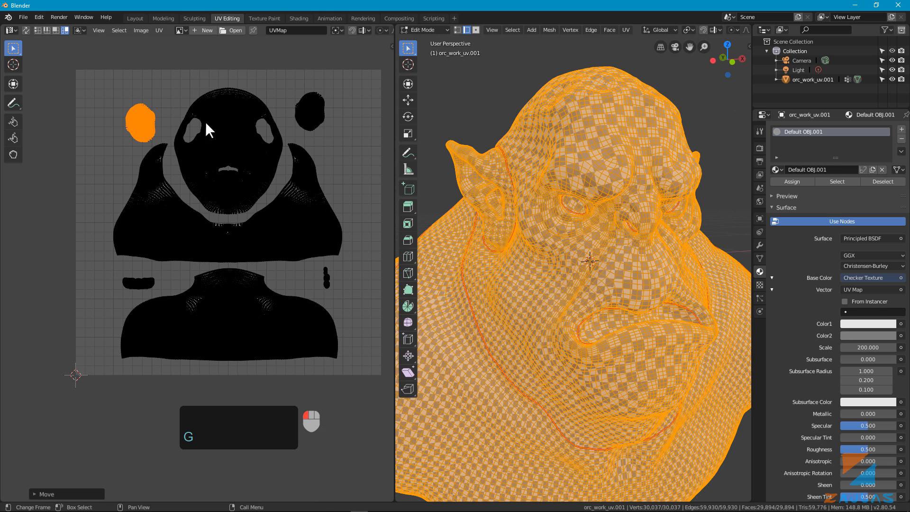
click(314, 106)
key(g)
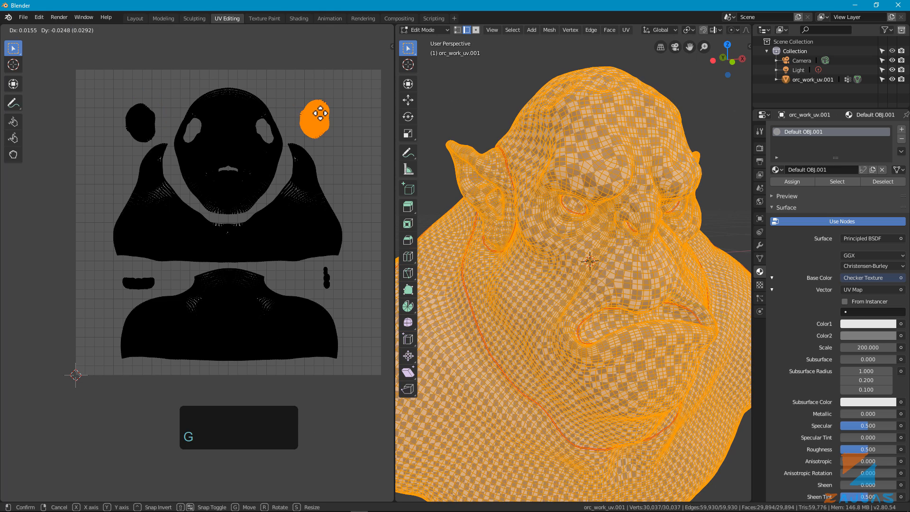
click(320, 114)
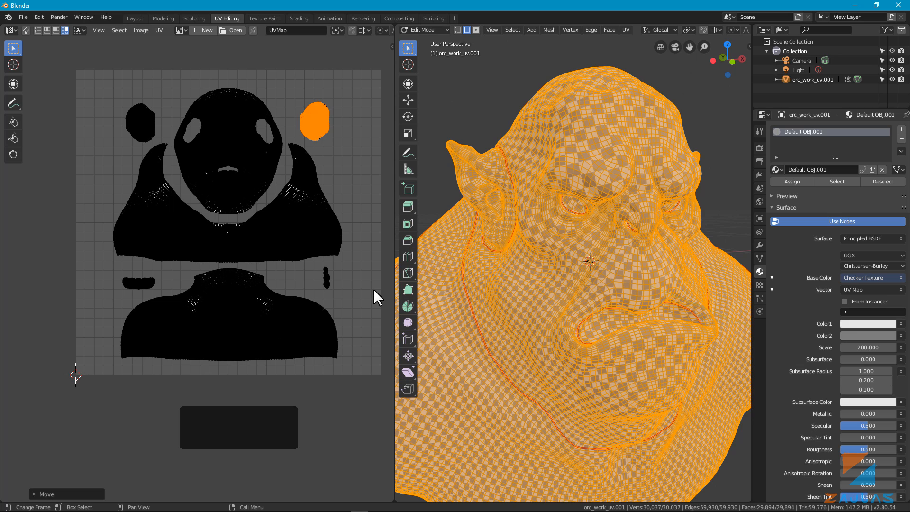
Select all UV islands and scale them up together until they nearly fill the height of the grid
key(alt+a)
key(a)
middle_drag(351, 280, 328, 282)
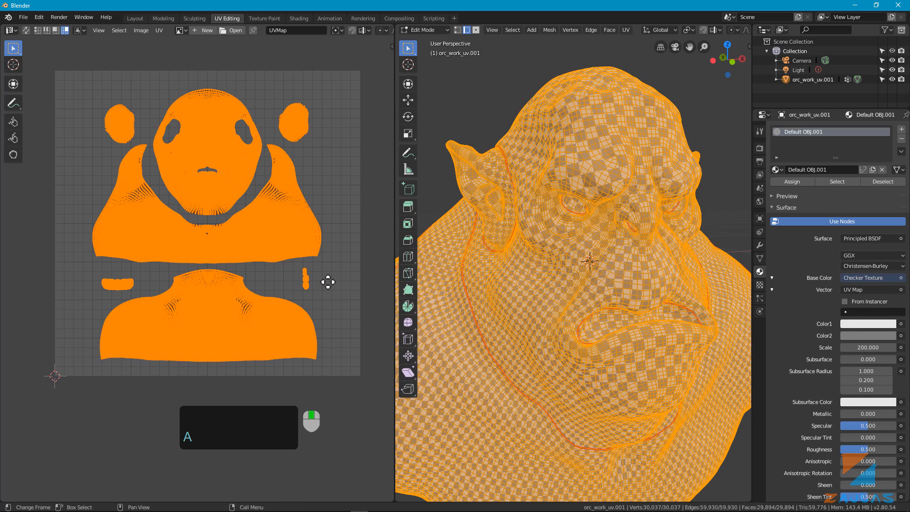
key(s)
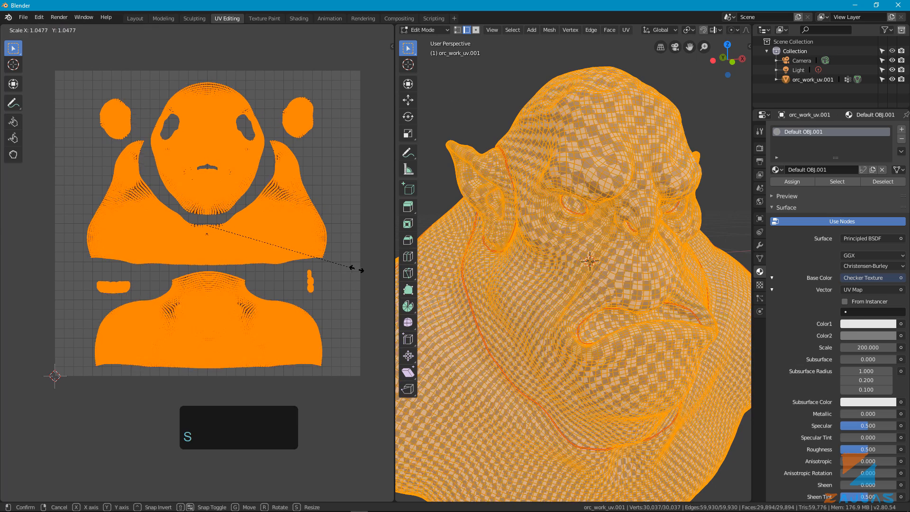
click(360, 272)
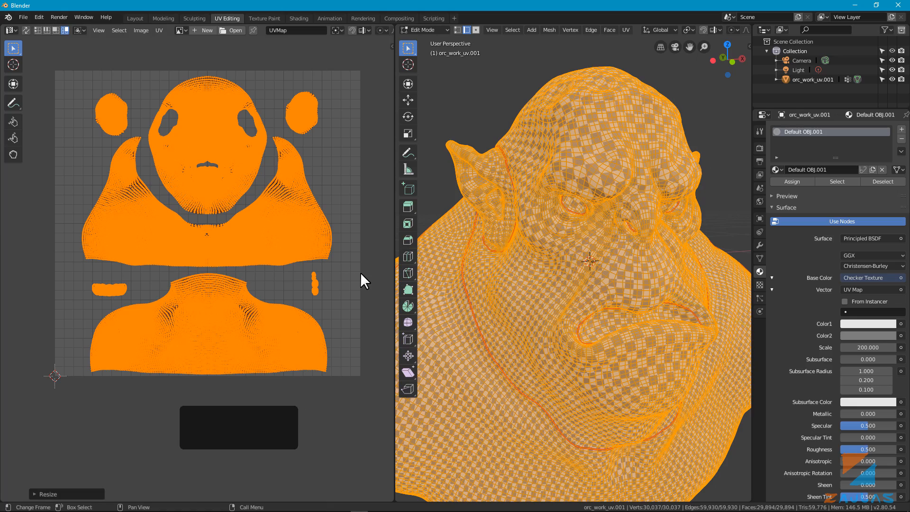
Shift all UV islands slightly upward so the layout stays inside the grid, and deselect them
key(g)
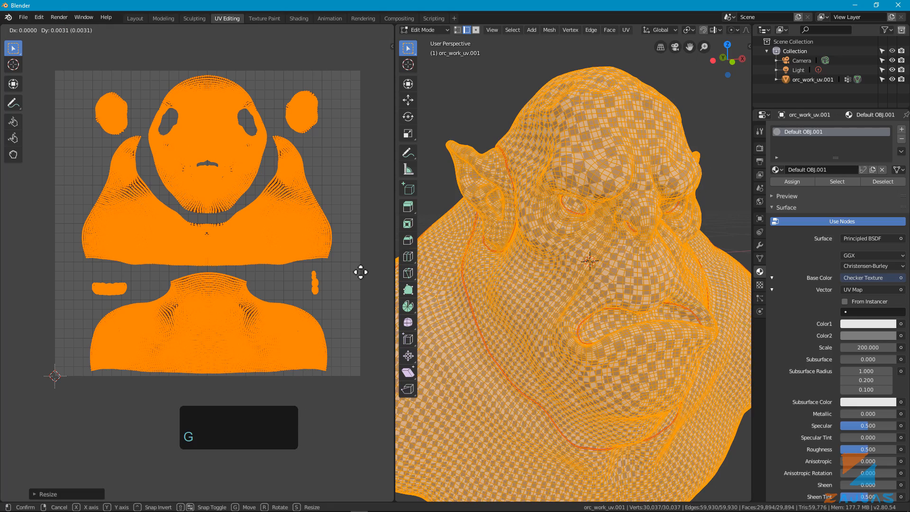
click(361, 271)
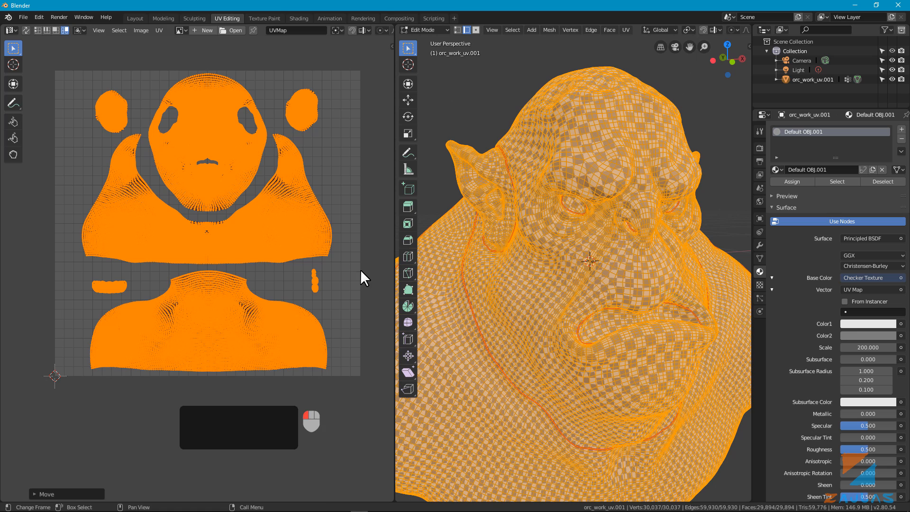
key(alt+a)
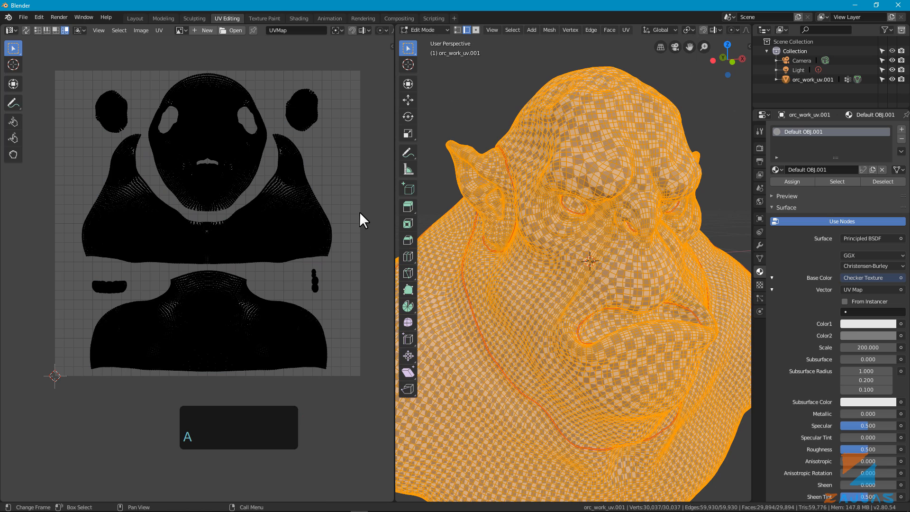
scroll(336, 212, down, 5)
middle_drag(337, 220, 319, 215)
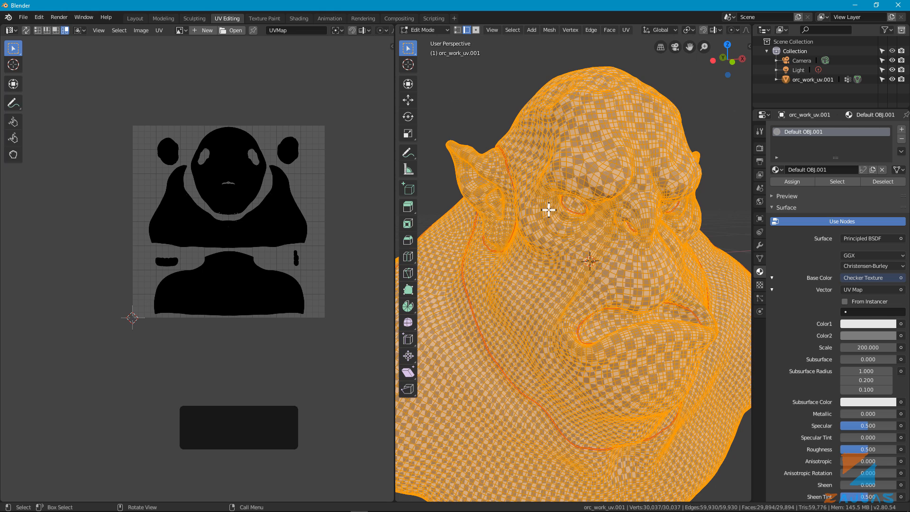
Deselect the mesh, return to Object Mode and examine the checker pattern on the bust from the front
key(alt+a)
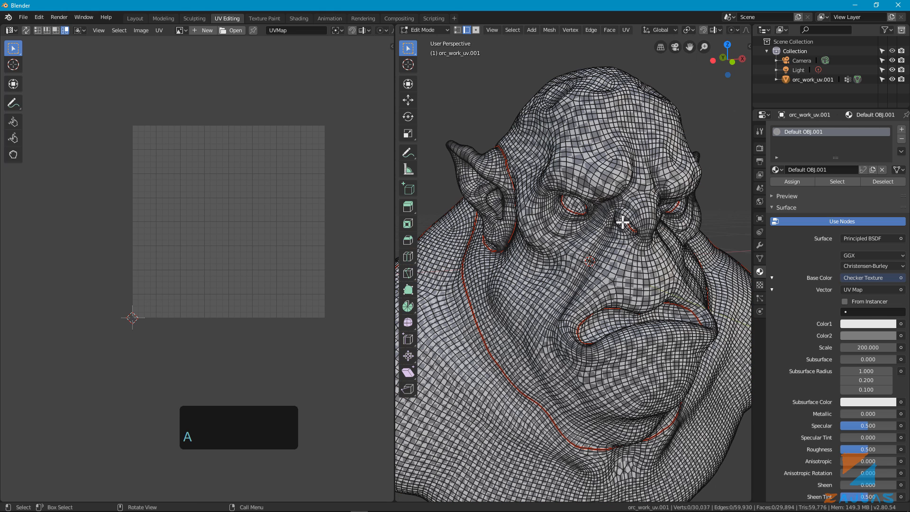
key(Tab)
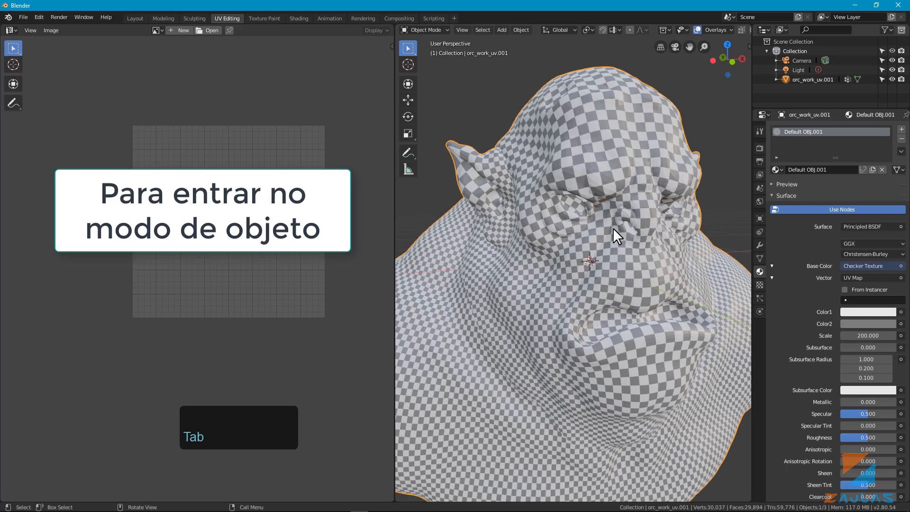
middle_drag(596, 227, 615, 243)
scroll(566, 216, down, 3)
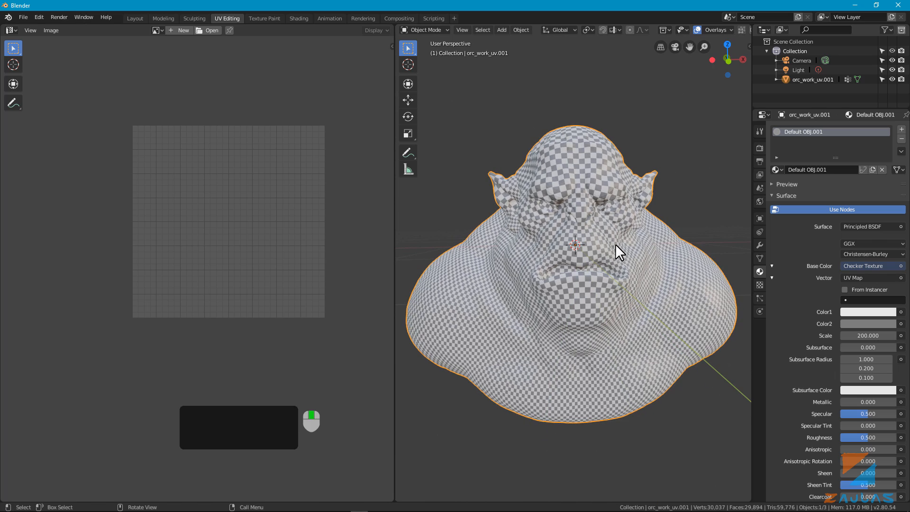
scroll(604, 244, up, 2)
scroll(603, 242, up, 1)
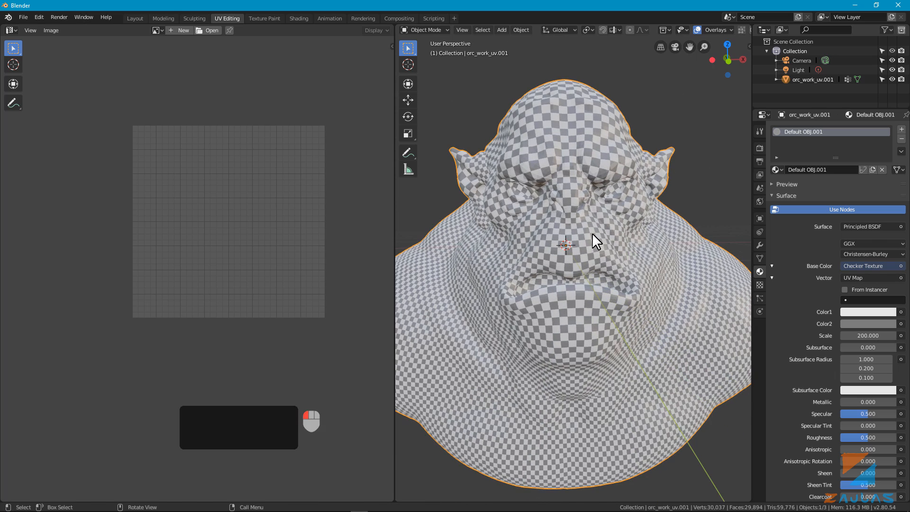
Examine the finished UV layout of the whole mesh in Edit Mode, and return to Object Mode
key(Tab)
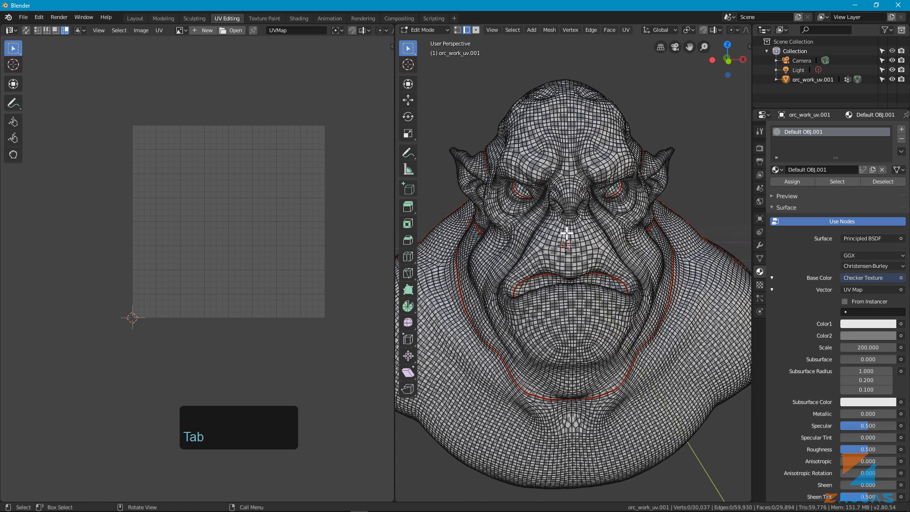
key(a)
scroll(264, 236, up, 4)
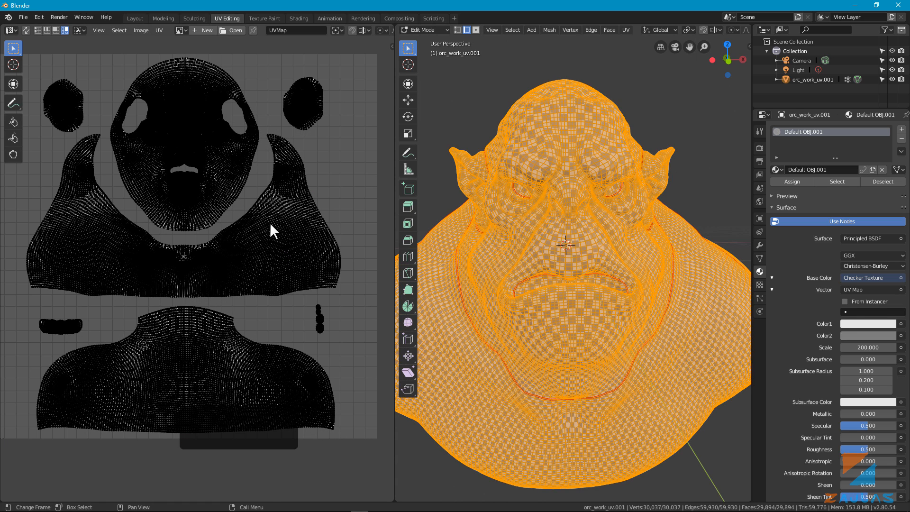
ctrl+scroll(241, 211, left, 1)
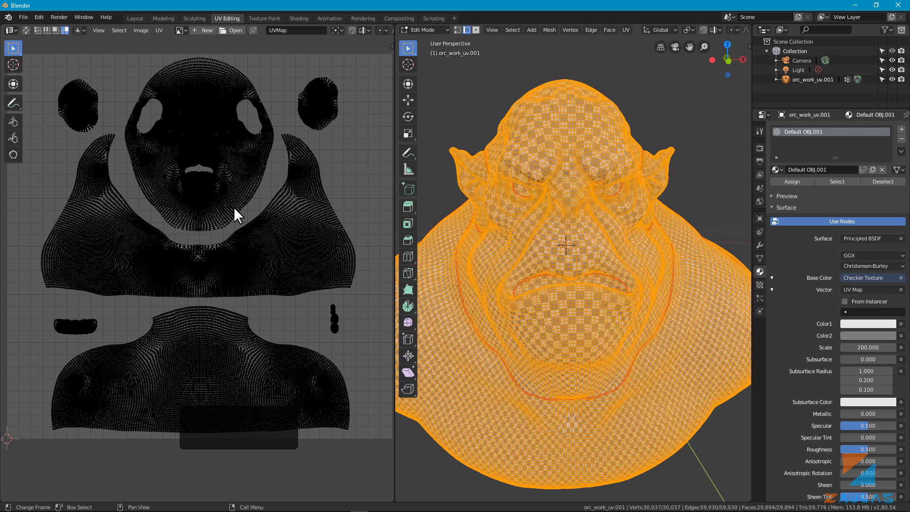
key(Tab)
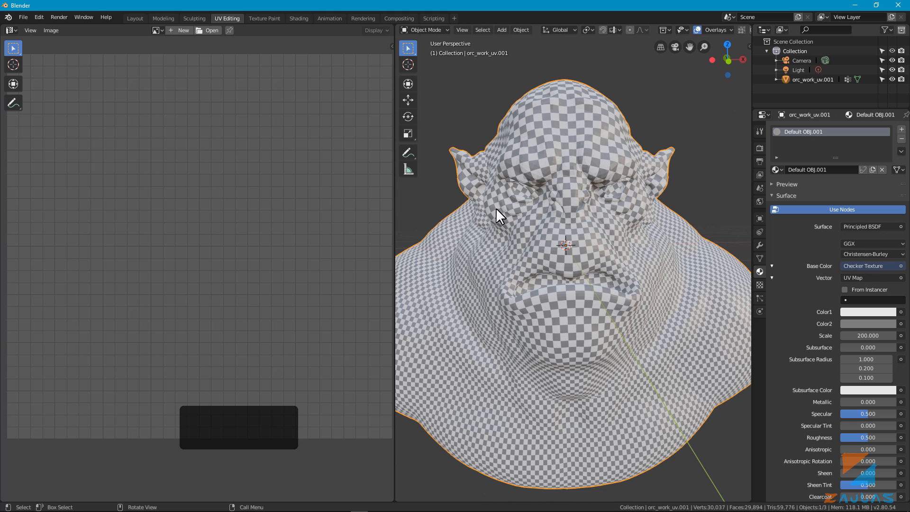
Export the unwrapped bust as a Wavefront OBJ named orc_work_uv_map.OBJ in the project's ZBRUSH folder
click(27, 18)
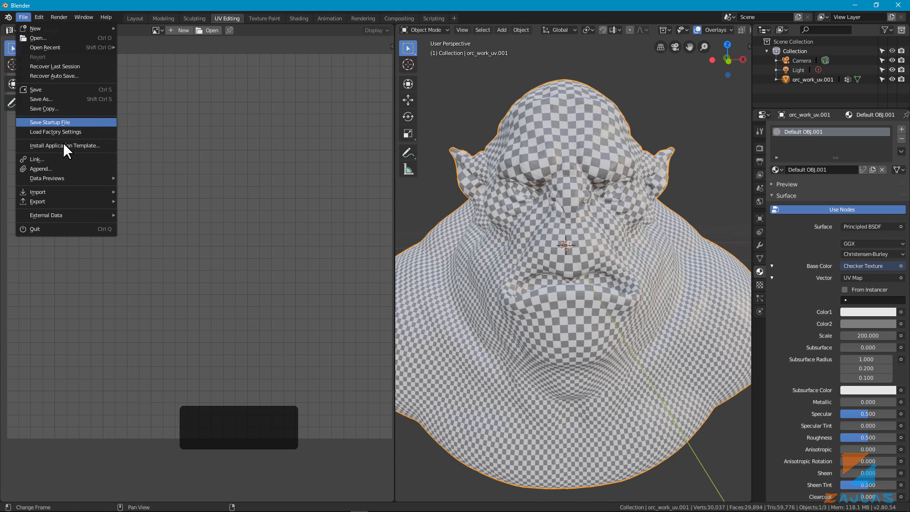
mouse_move(61, 201)
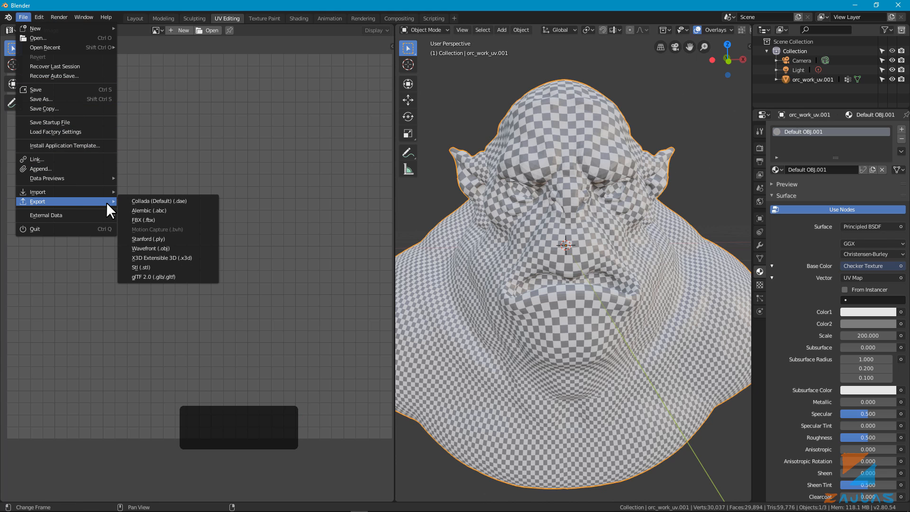
click(163, 248)
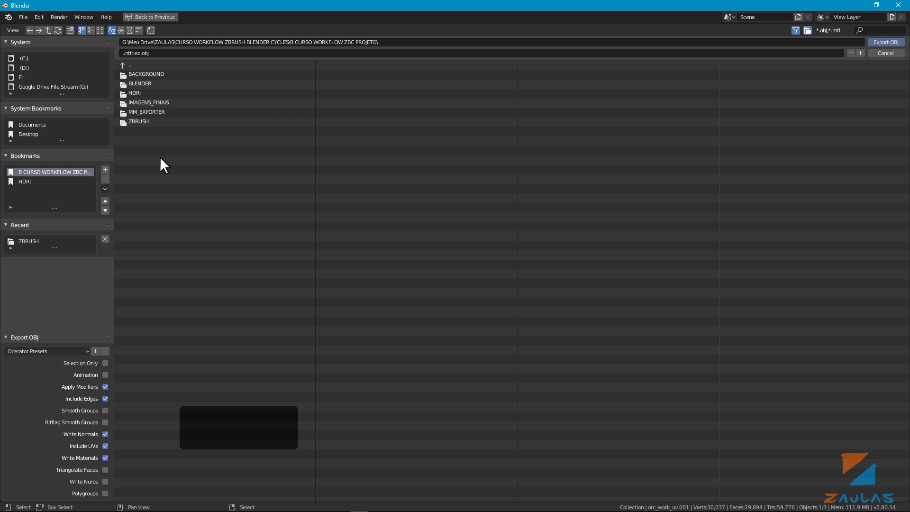
click(147, 120)
click(148, 74)
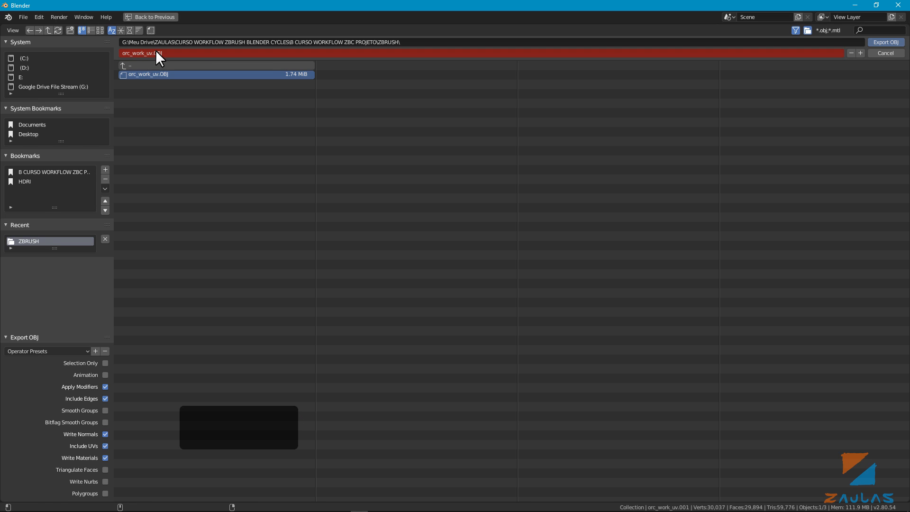
click(153, 52)
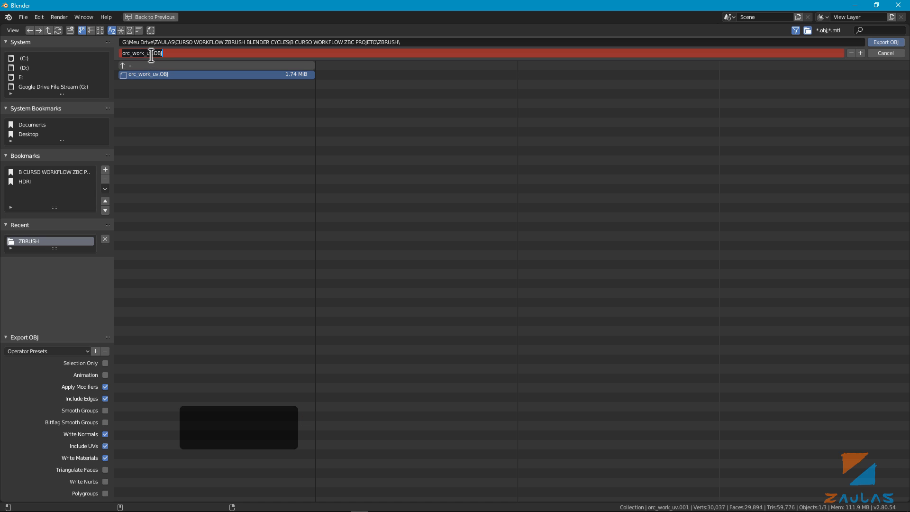
click(152, 52)
key(shift)
text(_map)
key(Return)
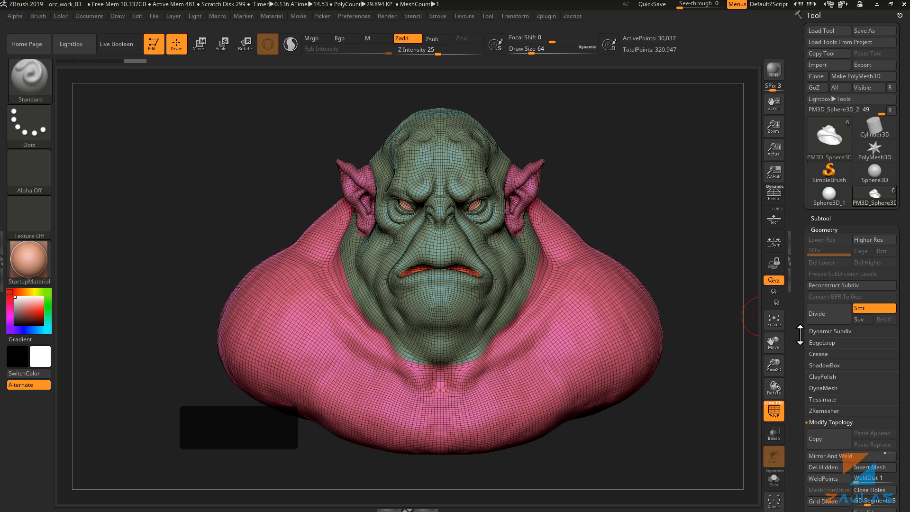
Switch to ZBrush and assign Texture 19 as the bust's texture map, accepting the UV mapping note
drag(805, 345, 804, 208)
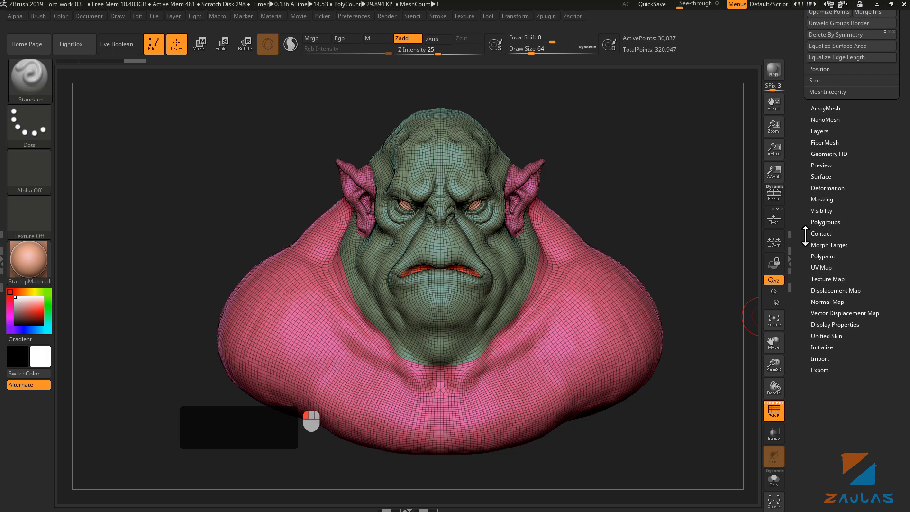
click(816, 275)
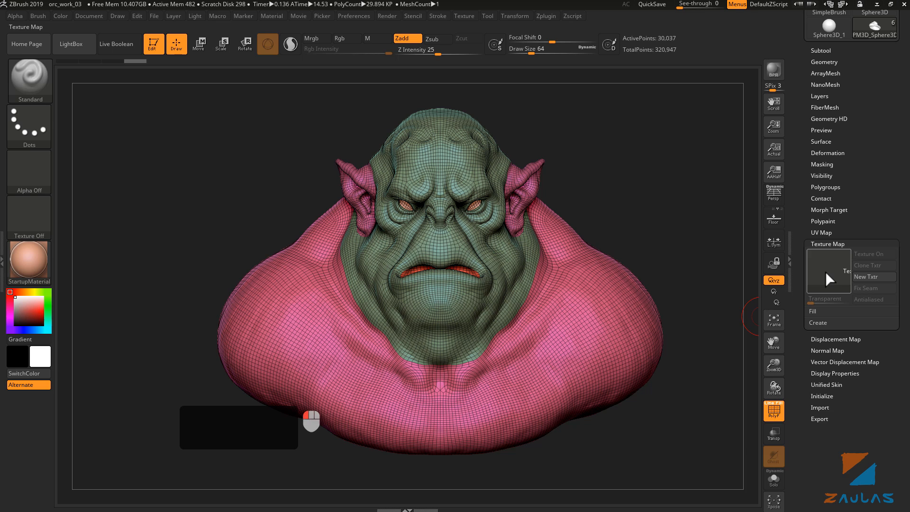
click(825, 273)
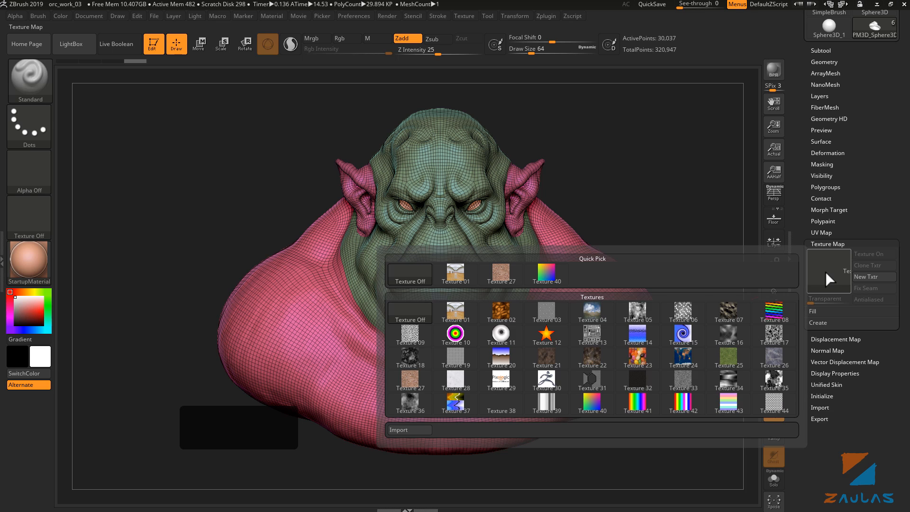
click(453, 361)
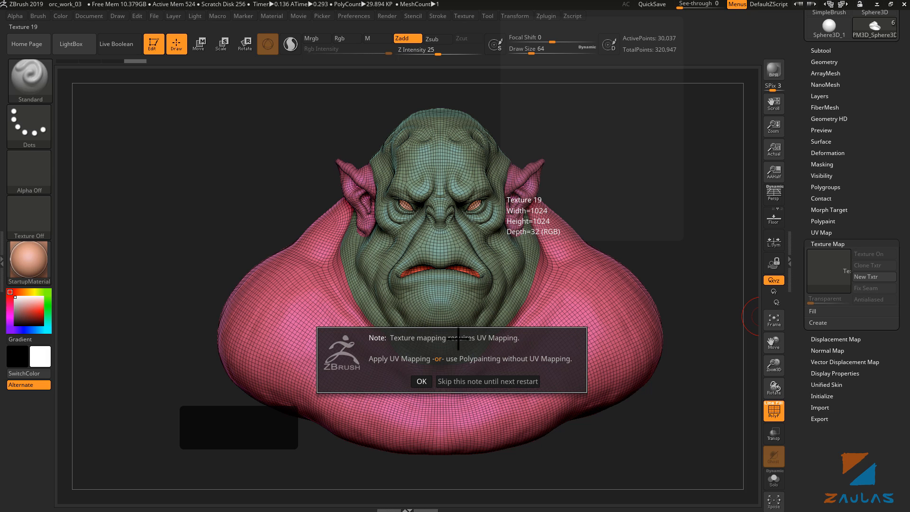
click(421, 381)
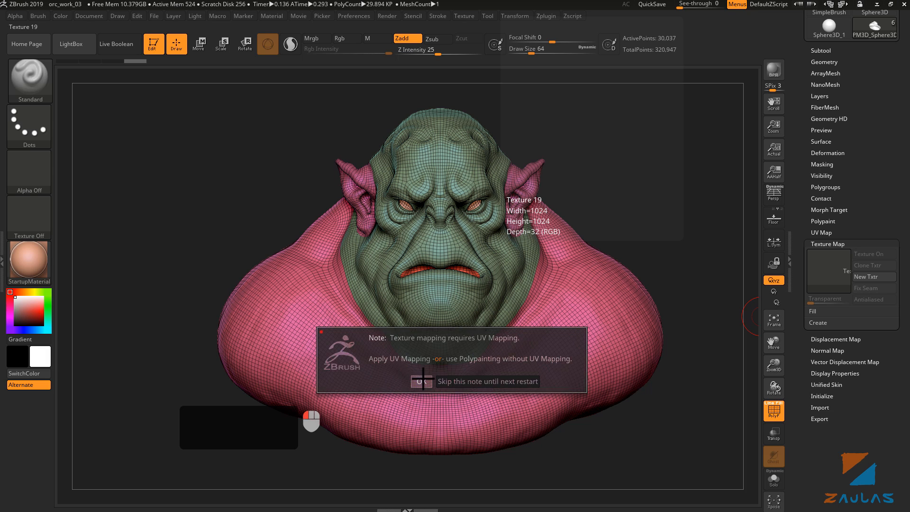
mouse_move(827, 274)
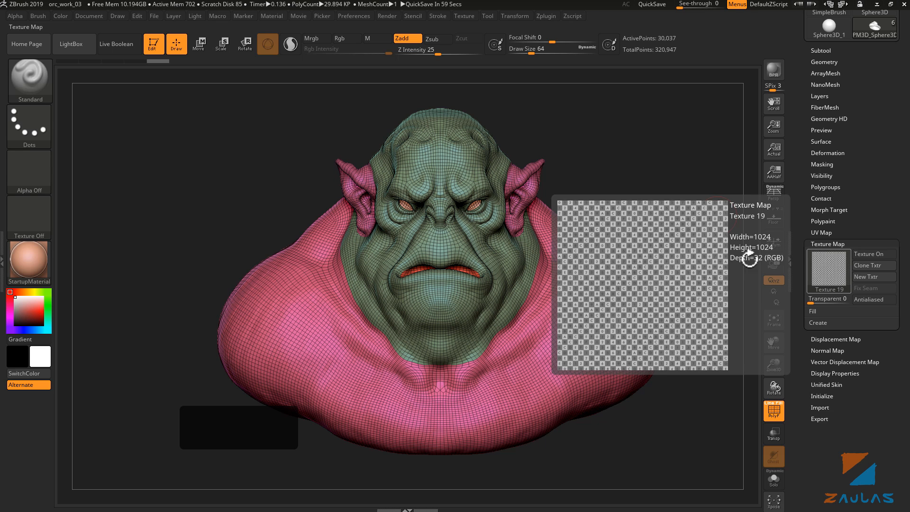
Import orc_work_uv_map.OBJ over the active bust subtool
scroll(873, 178, up, 5)
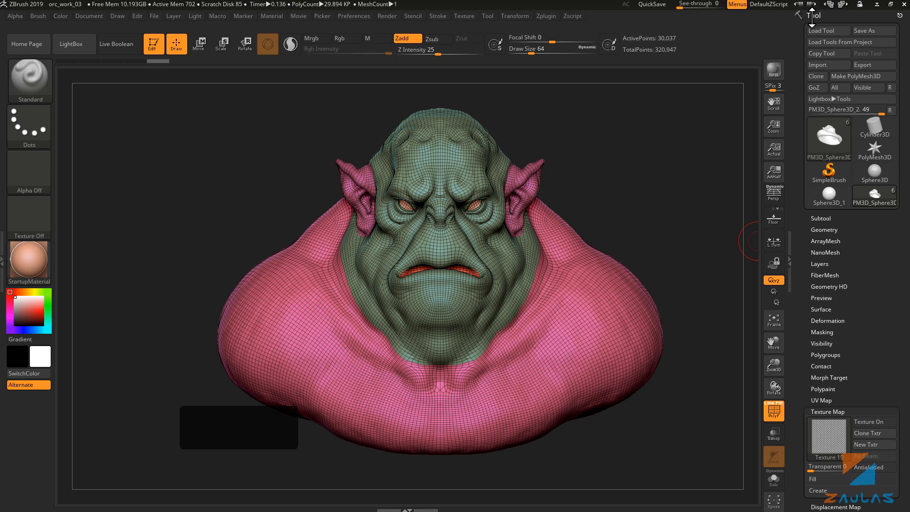
click(821, 66)
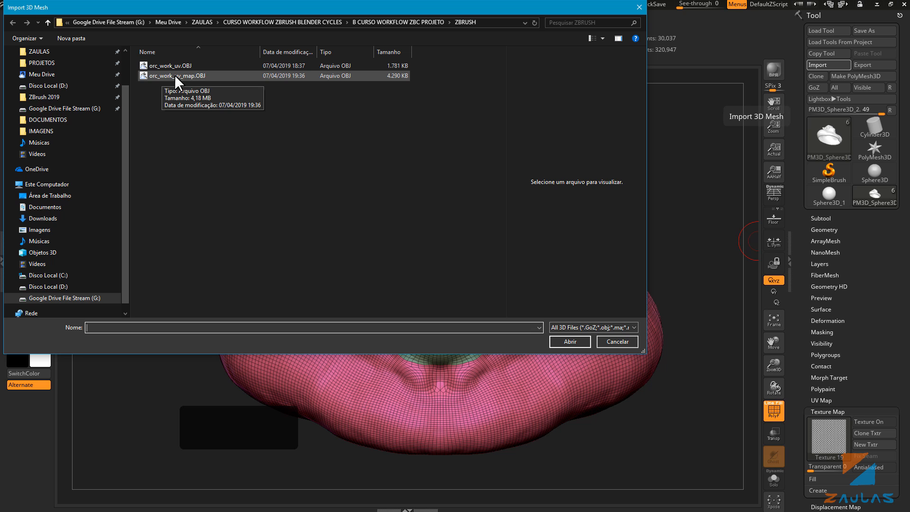
double_click(187, 74)
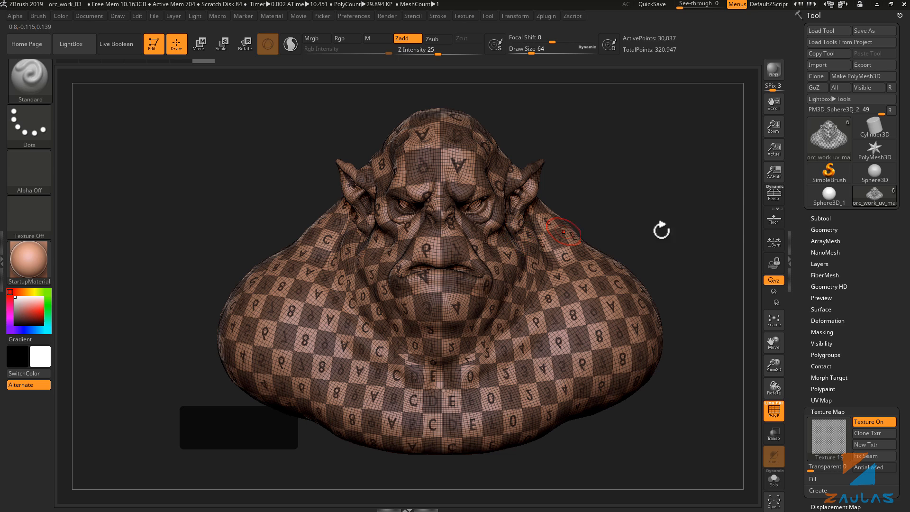
Compare the original sculpt PM3D_Sphere3D_4 with the imported bust in the subtool list, and view orc_work_uv_map at an angle
click(750, 215)
click(823, 230)
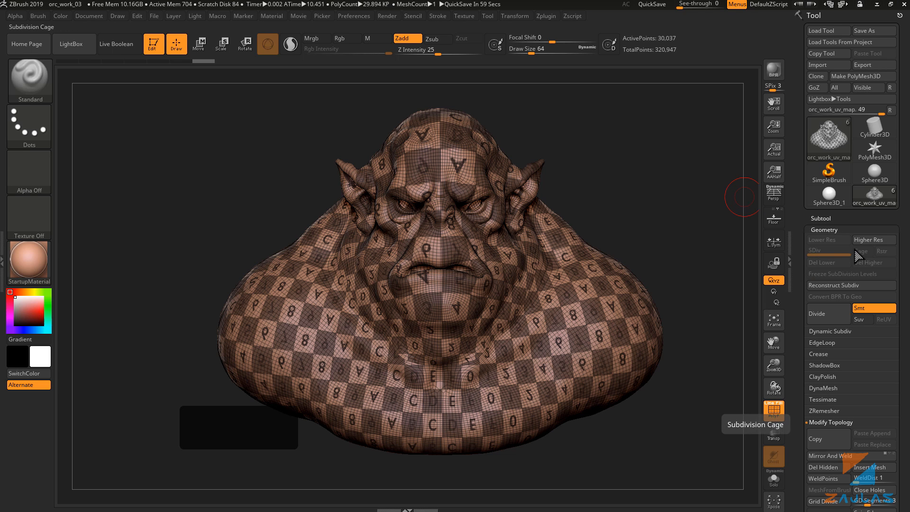
click(820, 218)
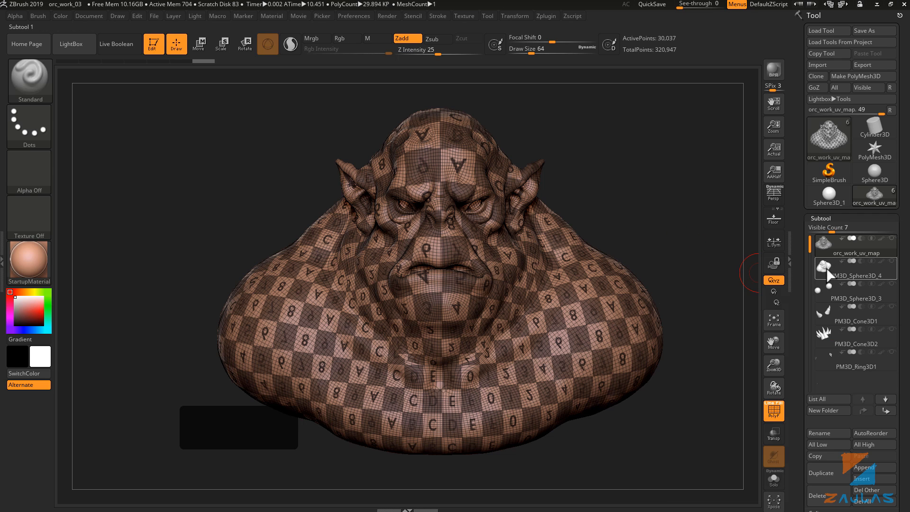
mouse_move(834, 267)
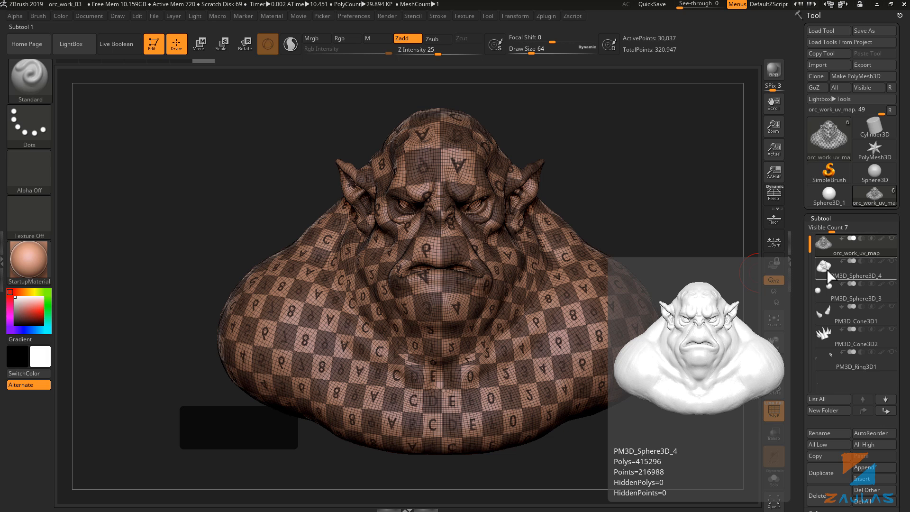
click(826, 268)
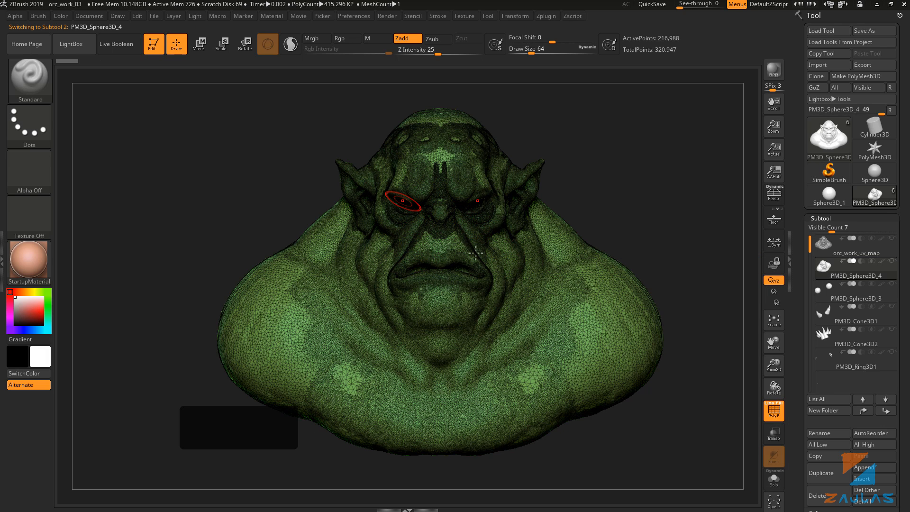
click(822, 243)
drag(676, 250, 681, 246)
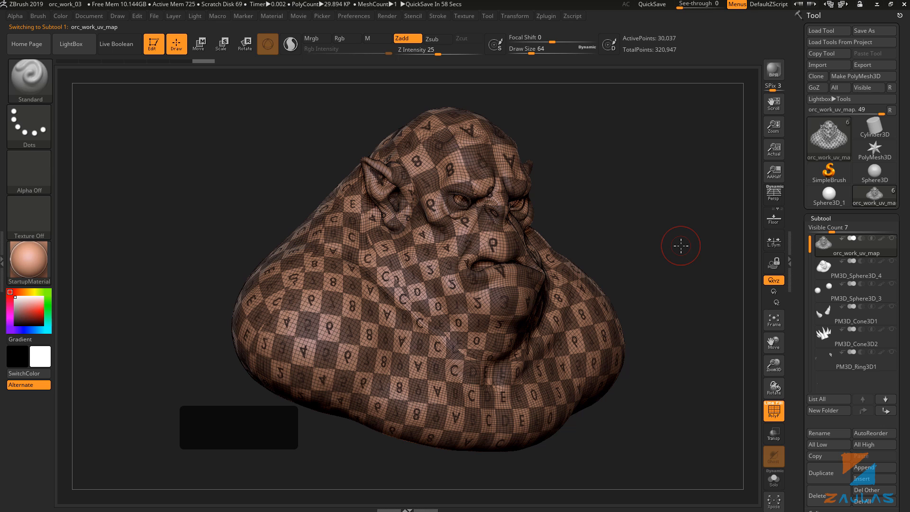
Show the PM3D_Sphere3D_4 sculpt and project its shape onto the orc_work_uv_map subtool with ProjectAll
click(891, 260)
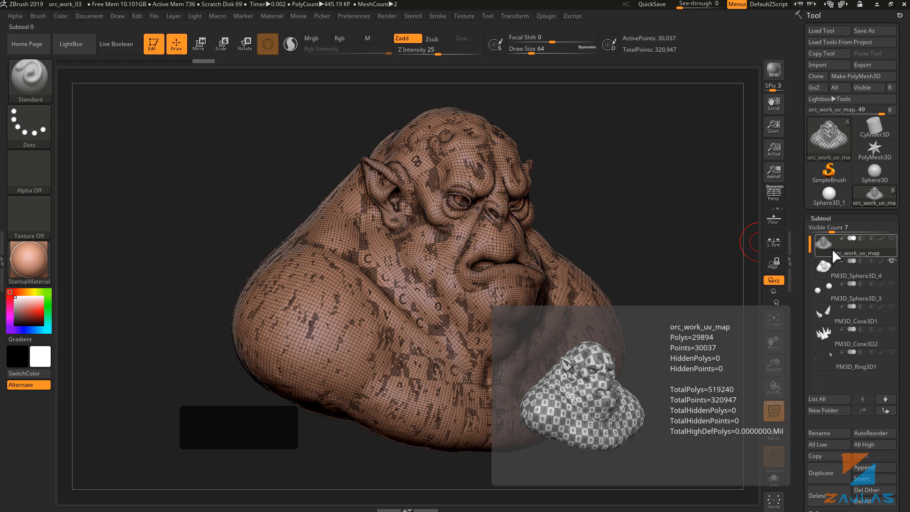
drag(670, 264, 308, 422)
scroll(805, 374, down, 5)
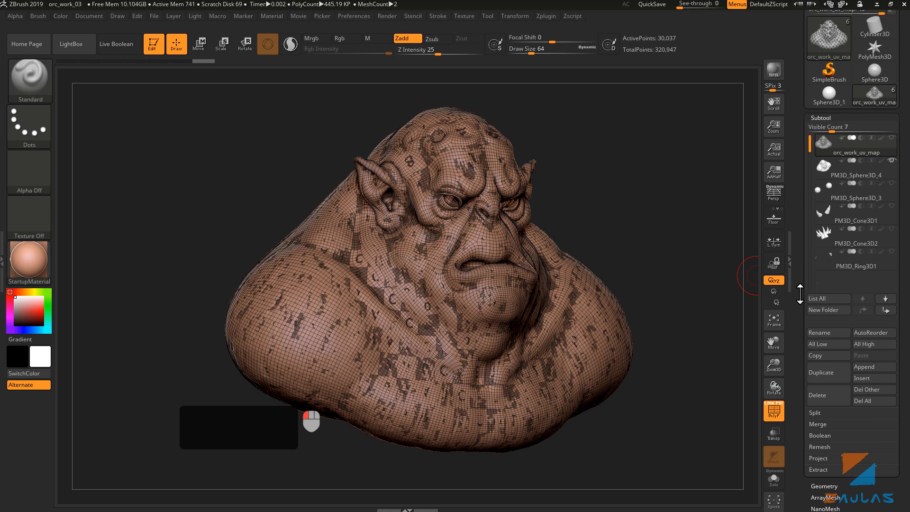
click(814, 451)
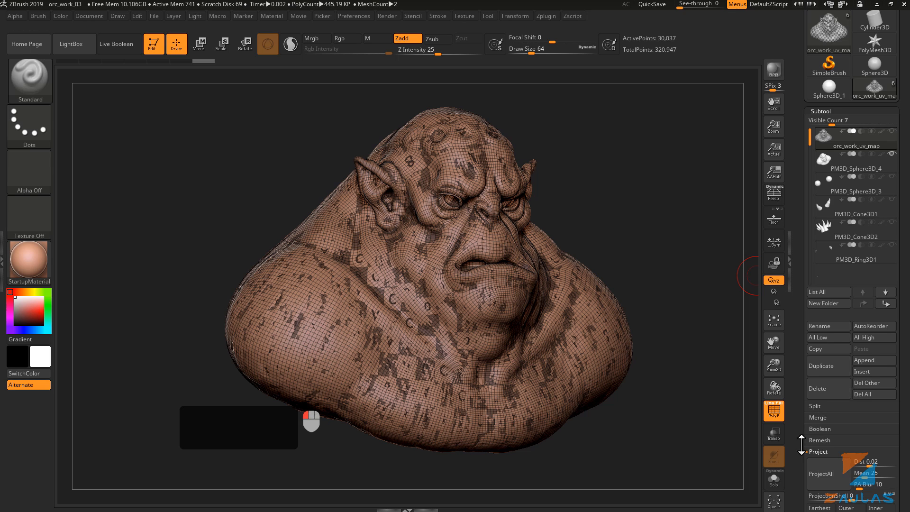
scroll(799, 386, down, 5)
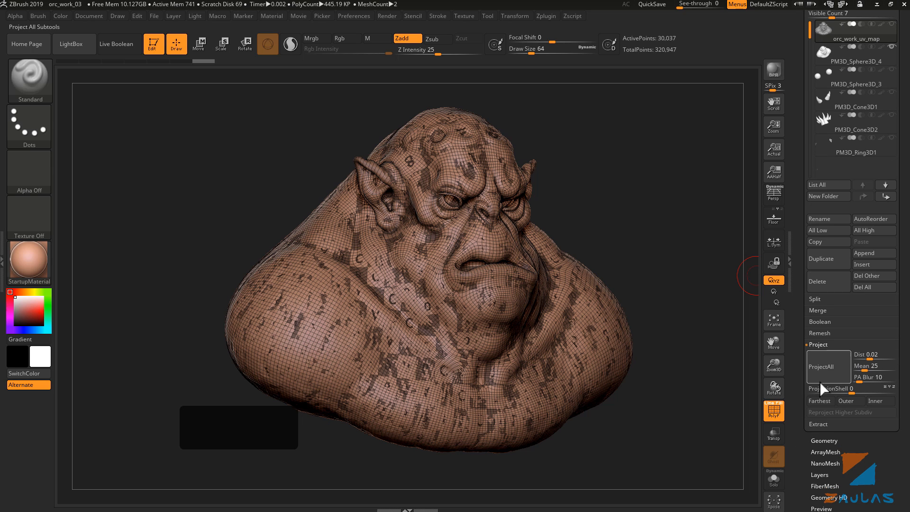
click(831, 363)
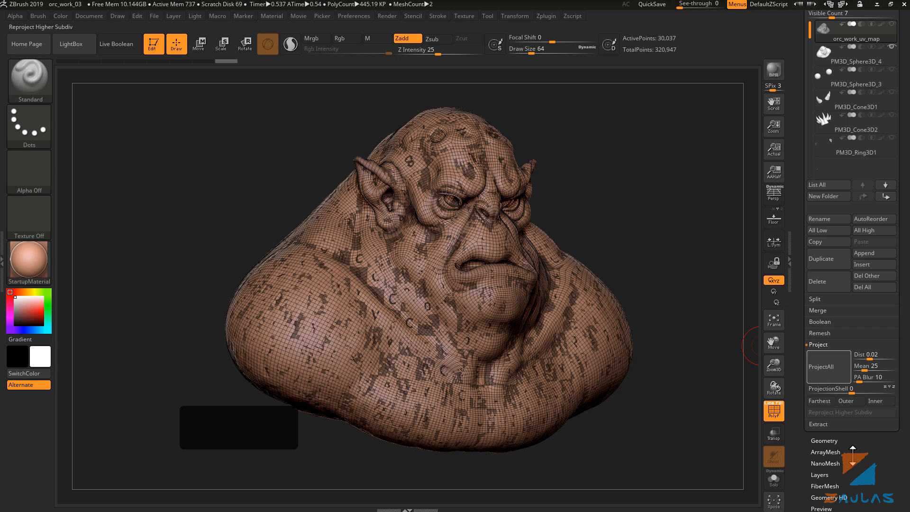
Divide the orc_work_uv_map mesh to subdivision level 2 and project the original sculpt's detail onto it with ProjectAll
click(824, 440)
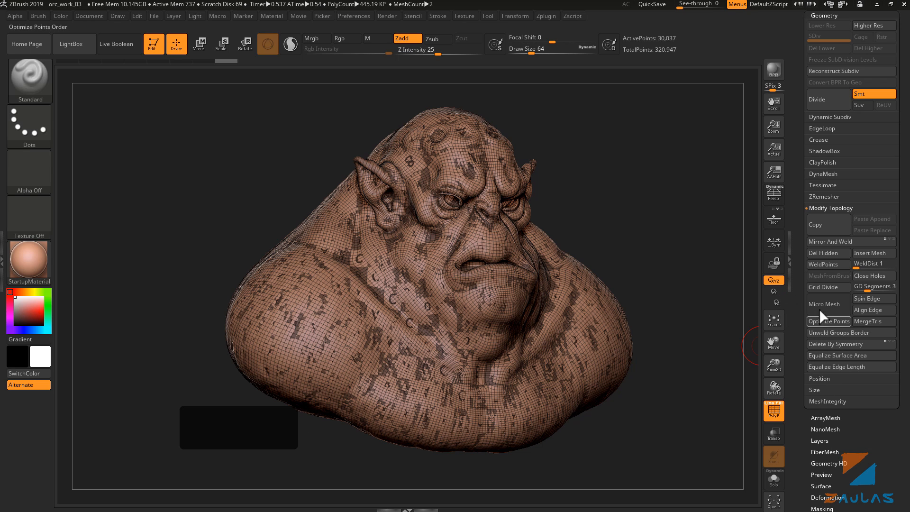
scroll(813, 199, up, 2)
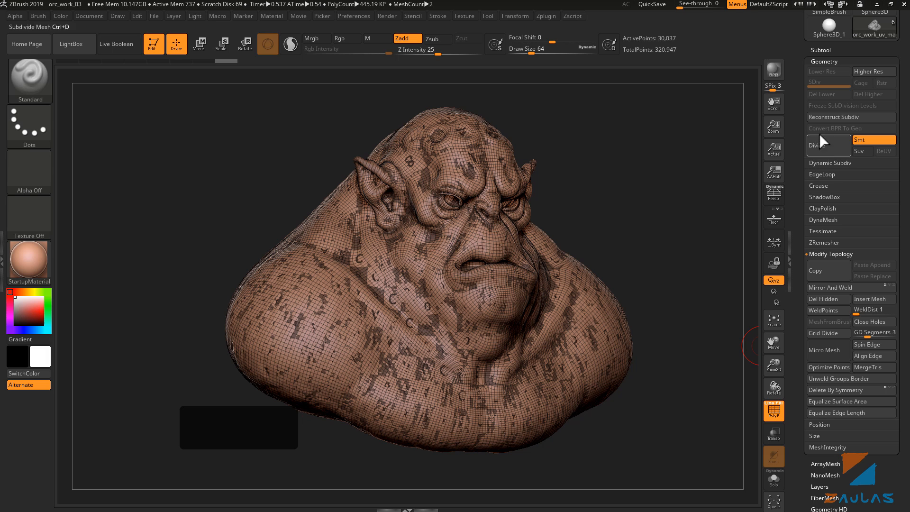
click(817, 140)
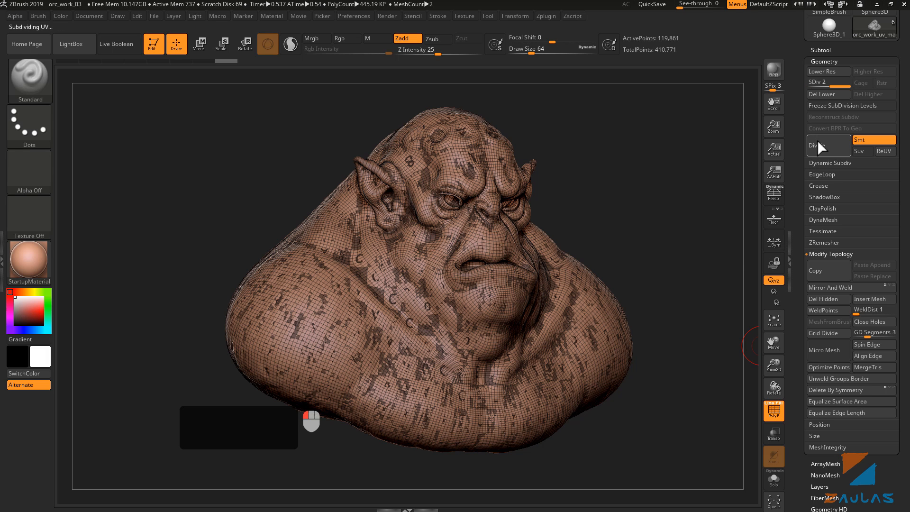
click(792, 148)
click(816, 49)
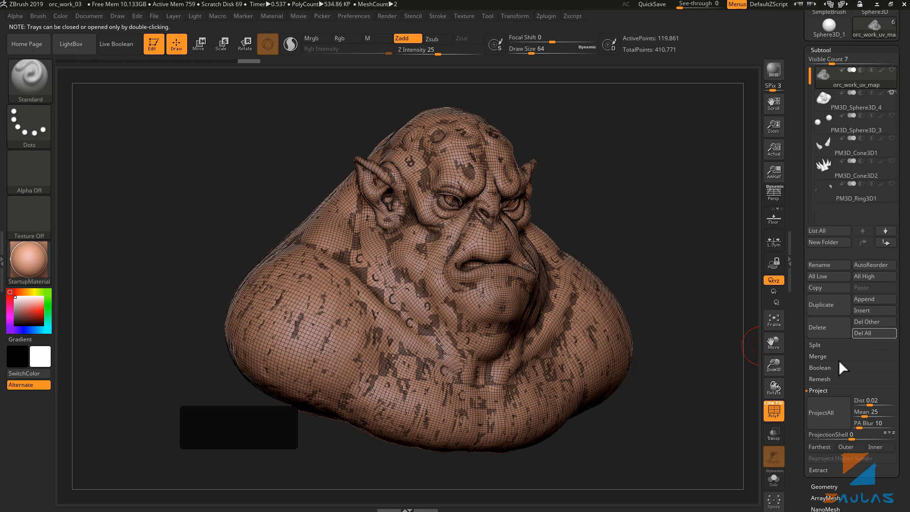
click(826, 413)
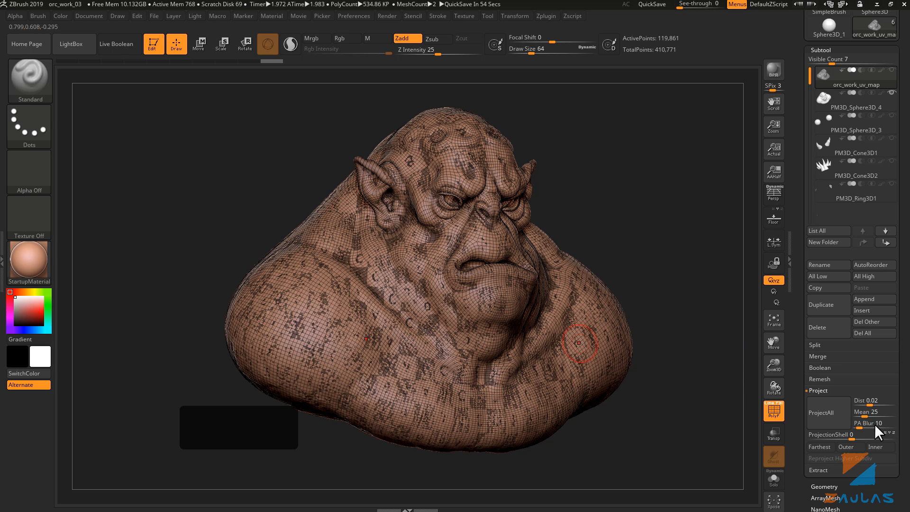
Divide orc_work_uv_map again to subdivision level 3 and reproject the sculpt's finer detail with ProjectAll
scroll(806, 379, down, 3)
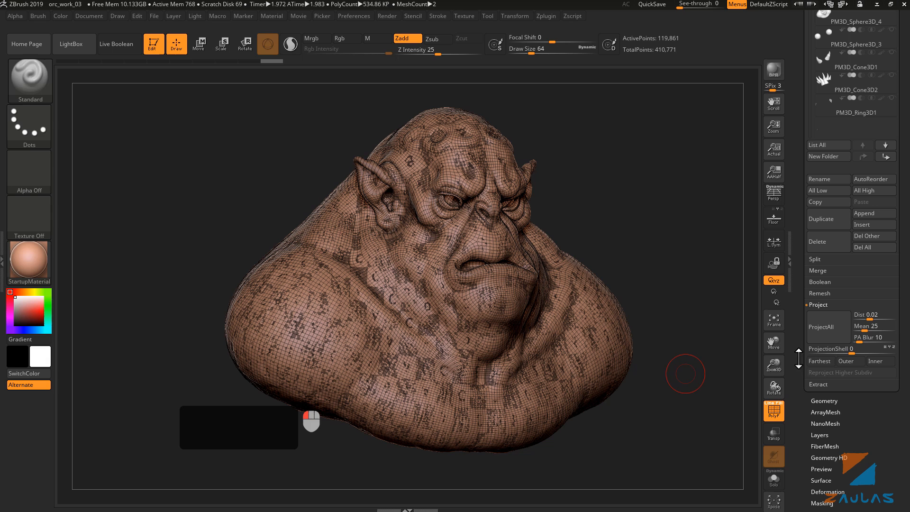
click(818, 401)
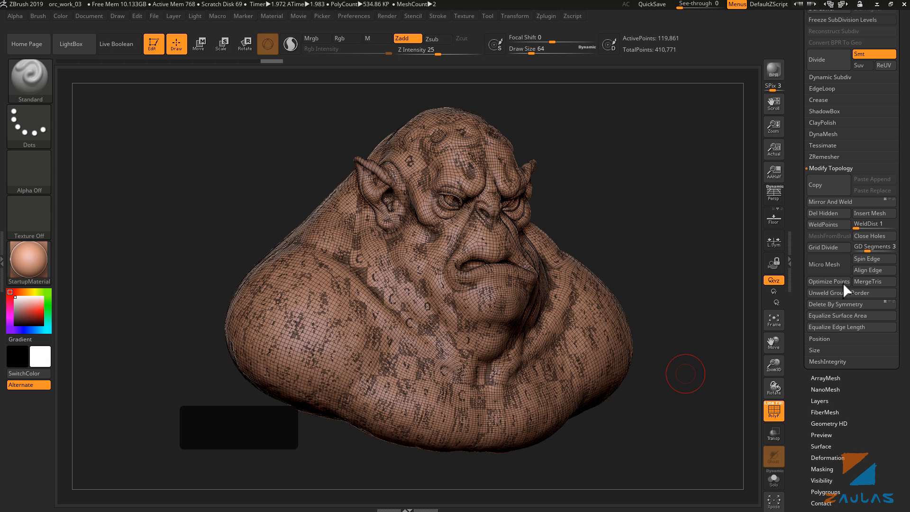
drag(799, 145, 796, 214)
click(820, 222)
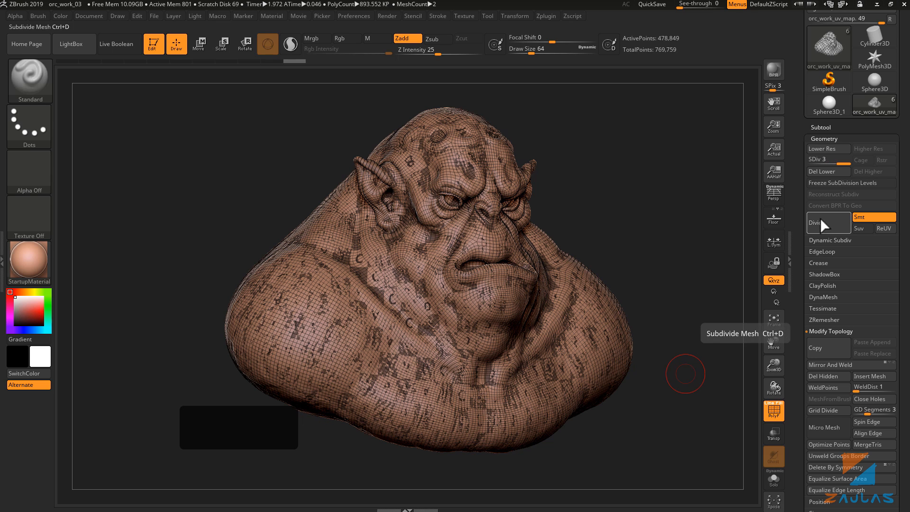
click(827, 126)
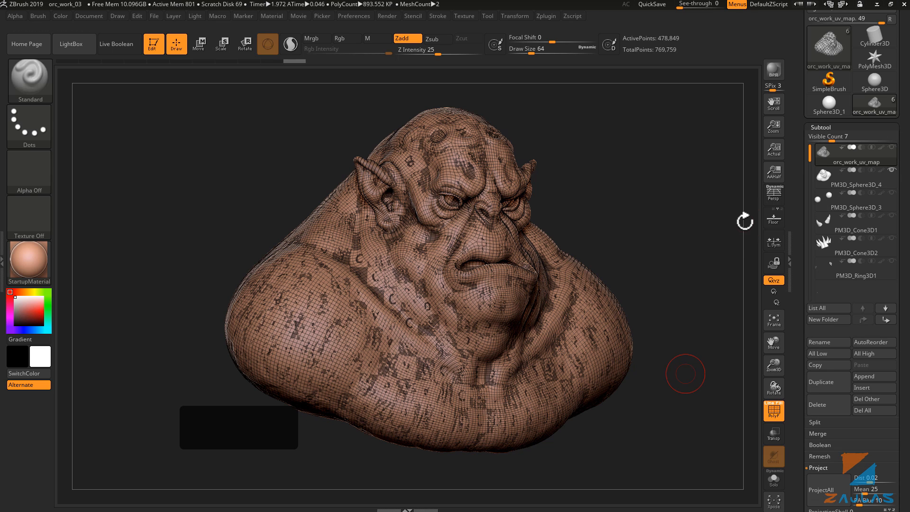
scroll(801, 266, down, 3)
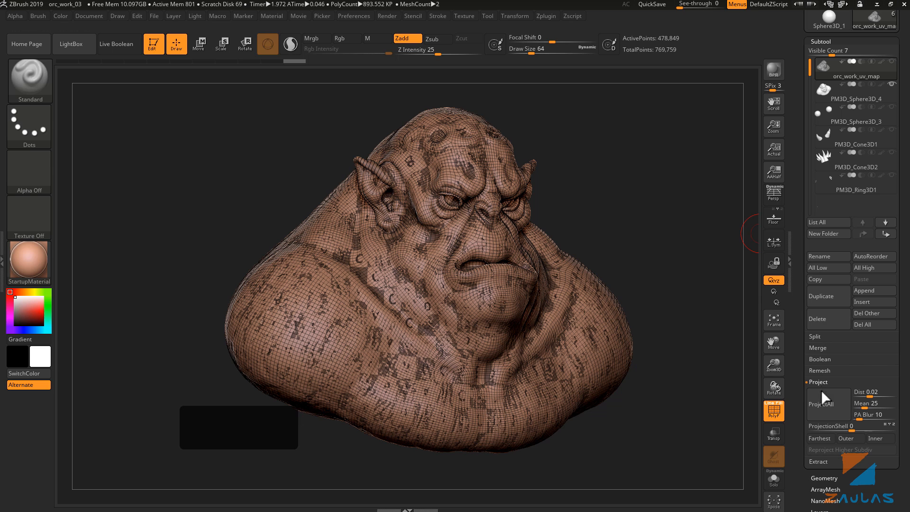
click(817, 410)
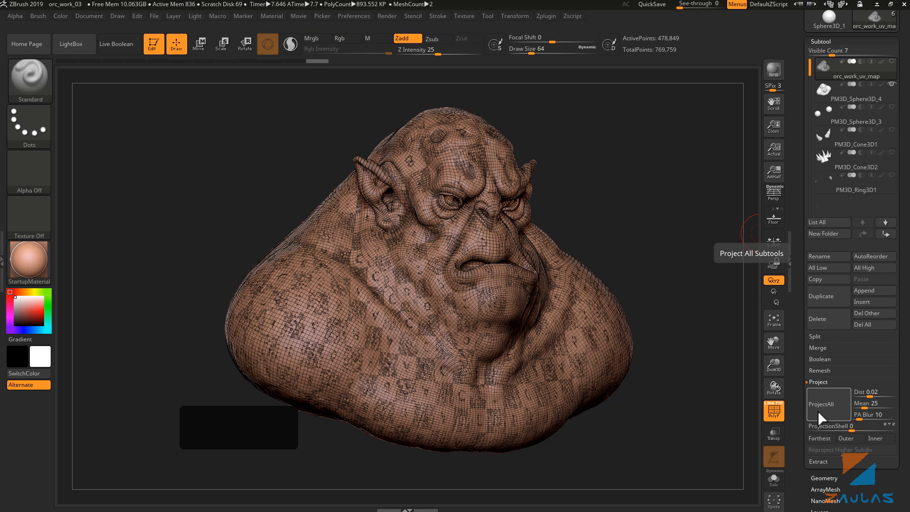
Hide the PM3D_Sphere3D_4 sculpt and display orc_work_uv_map without its texture map or polyframe
mouse_move(880, 93)
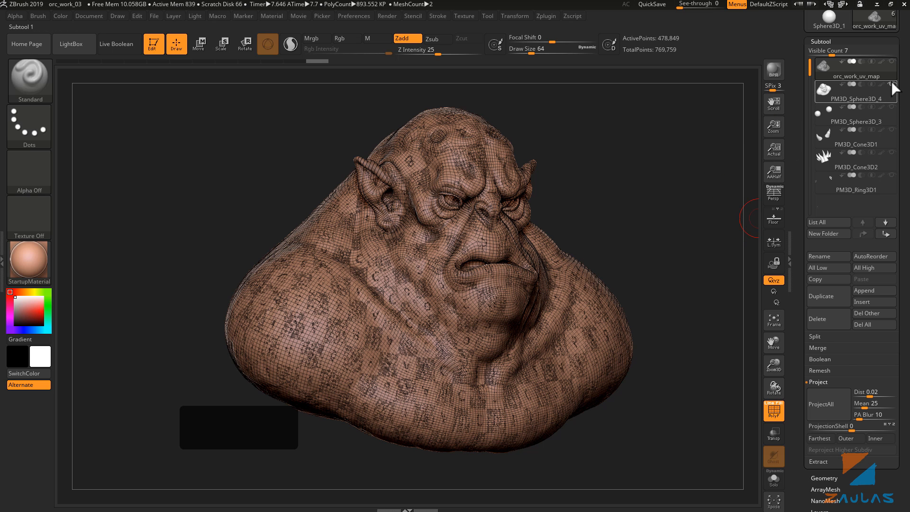
click(889, 82)
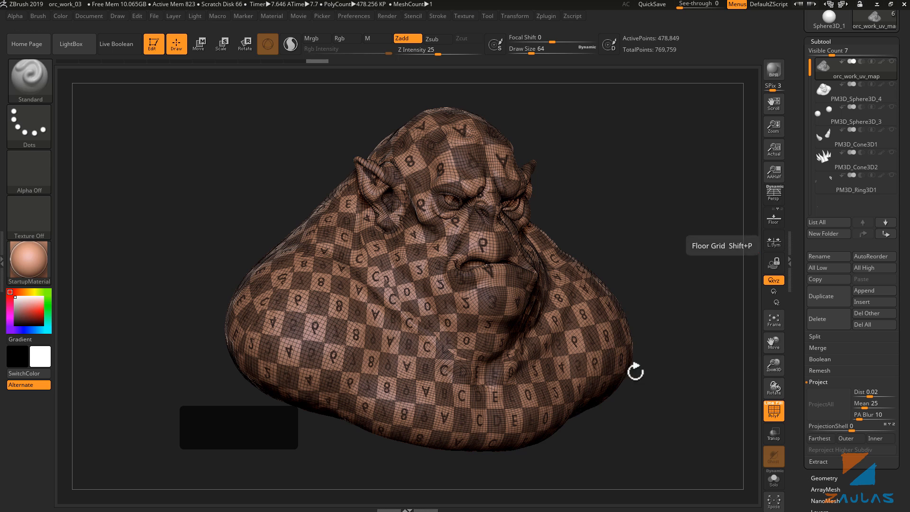
scroll(814, 407, down, 5)
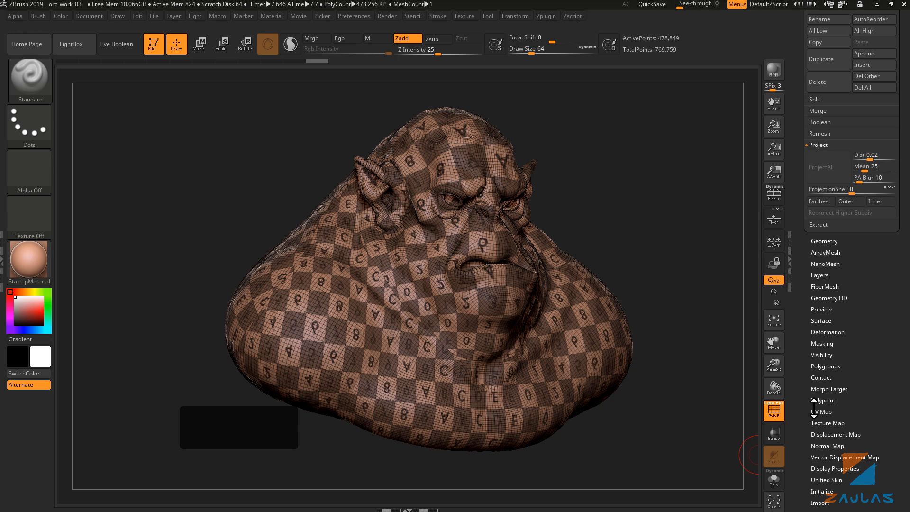
click(824, 422)
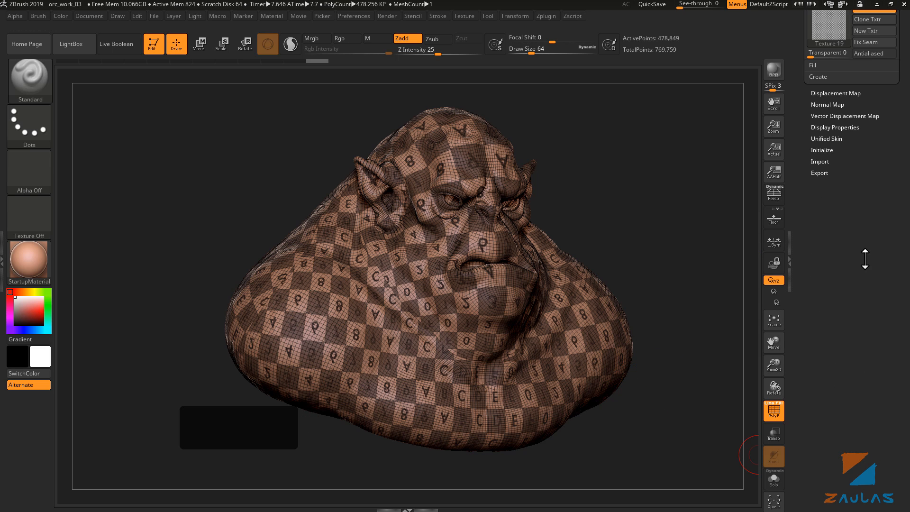
scroll(865, 259, up, 5)
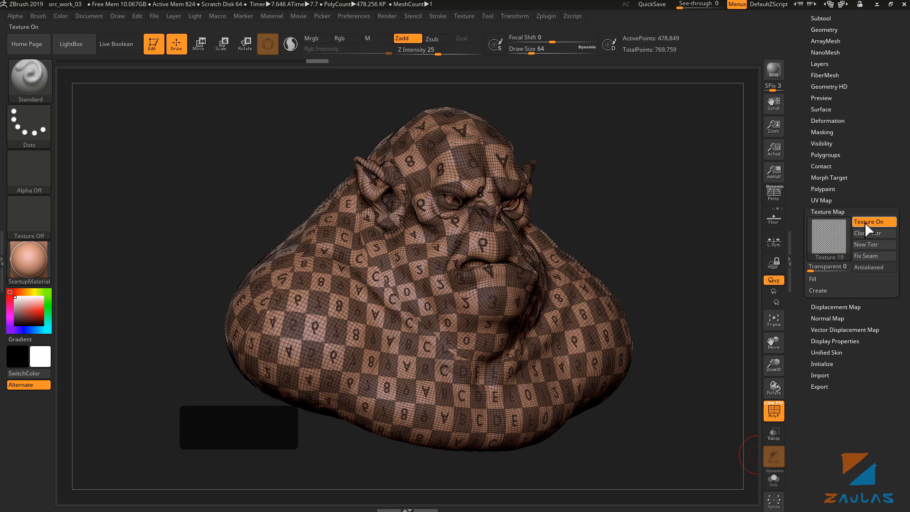
click(868, 221)
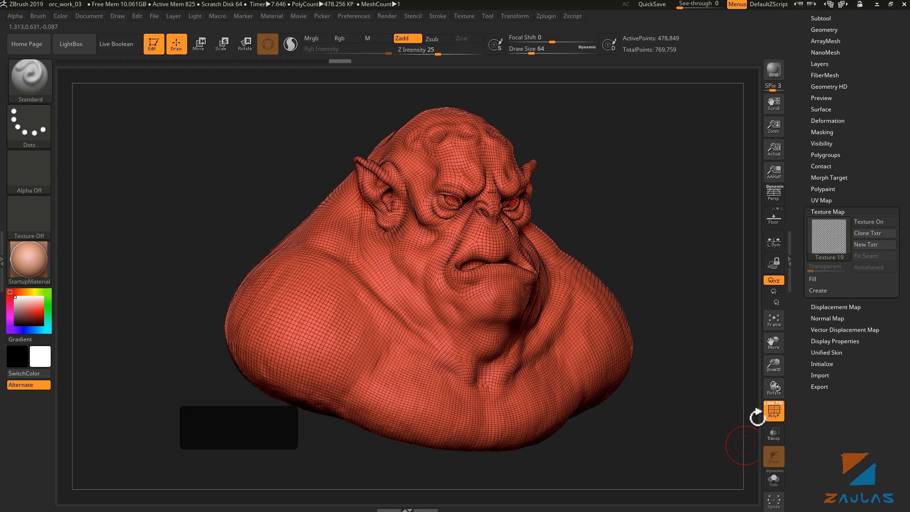
click(772, 412)
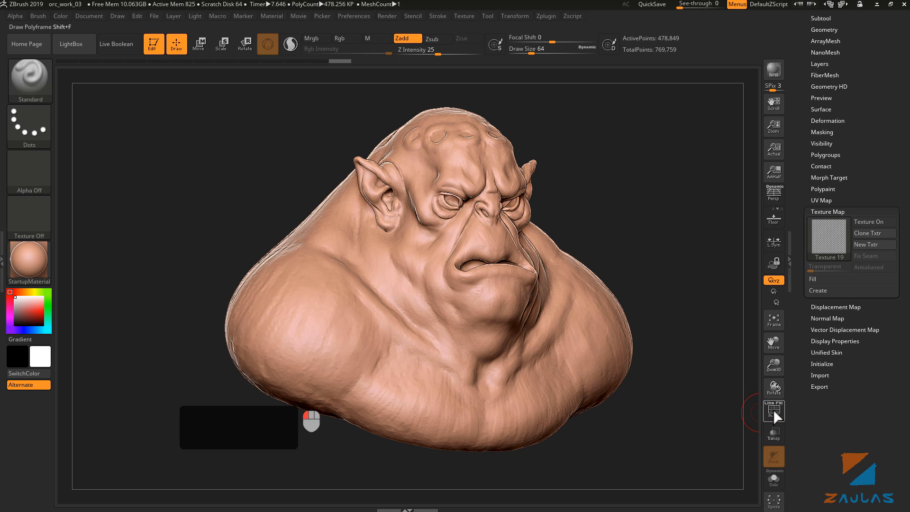
Compare the projected orc_work_uv_map with the original PM3D_Sphere3D_4 from the front, and inspect the projected face up close
drag(839, 192, 834, 219)
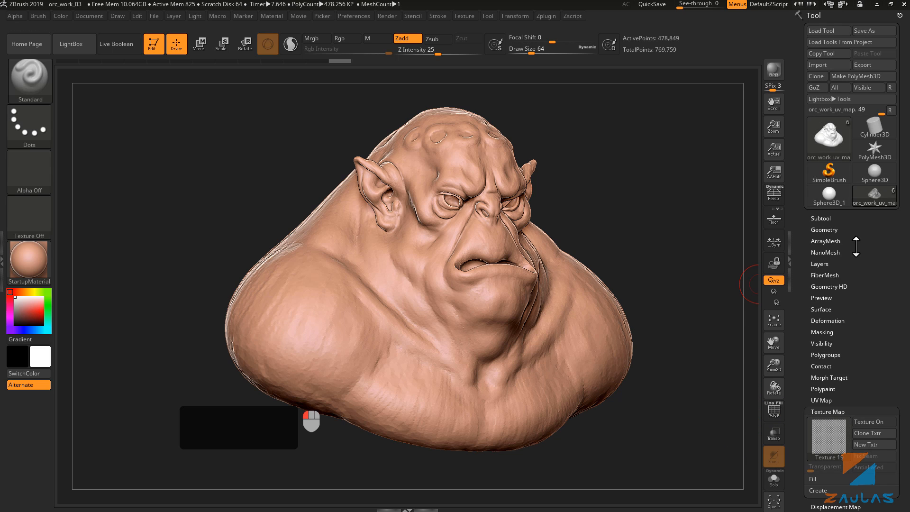
click(816, 218)
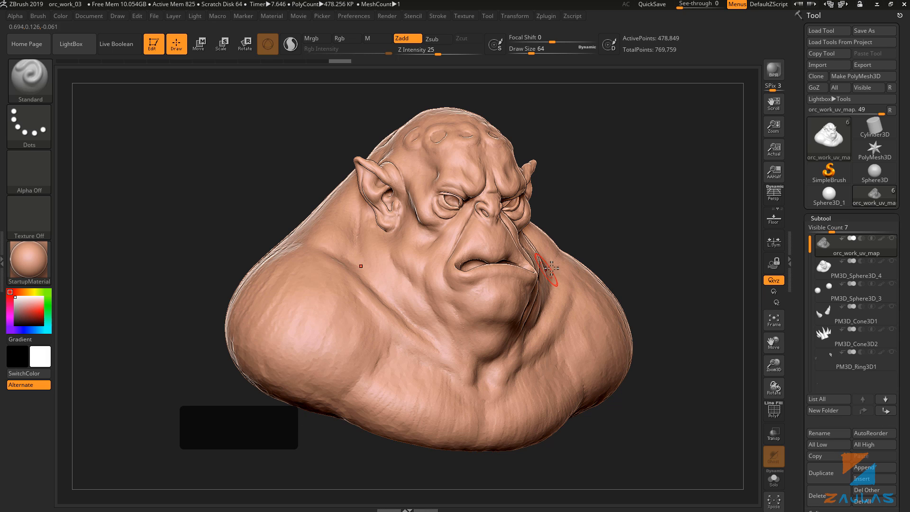
drag(603, 227, 605, 228)
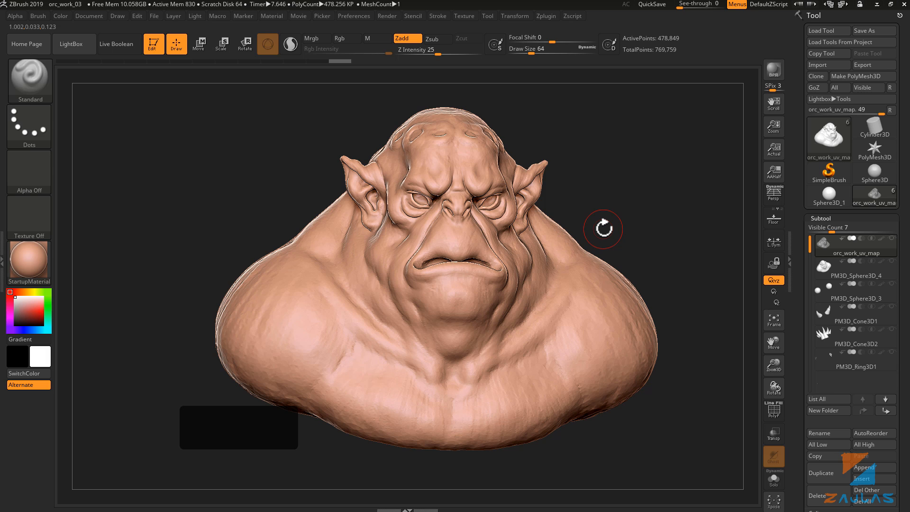
key(Down)
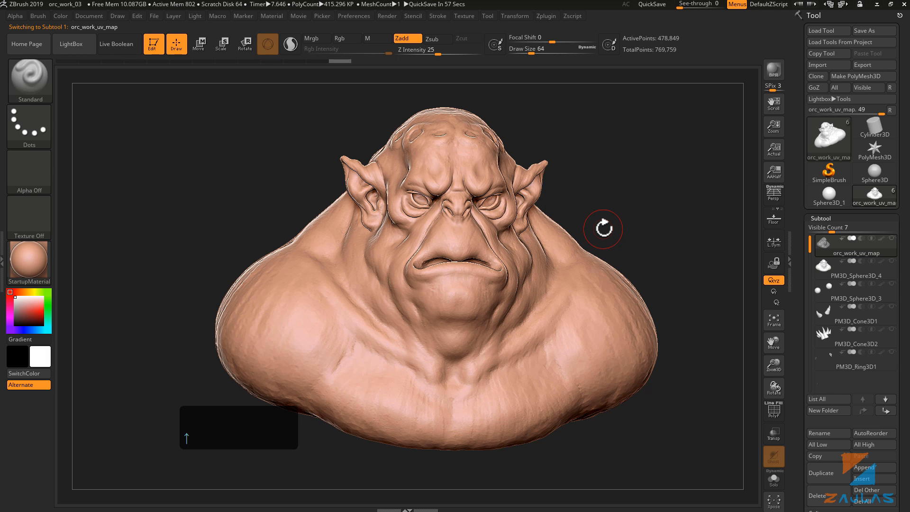
key(Up)
key(Down)
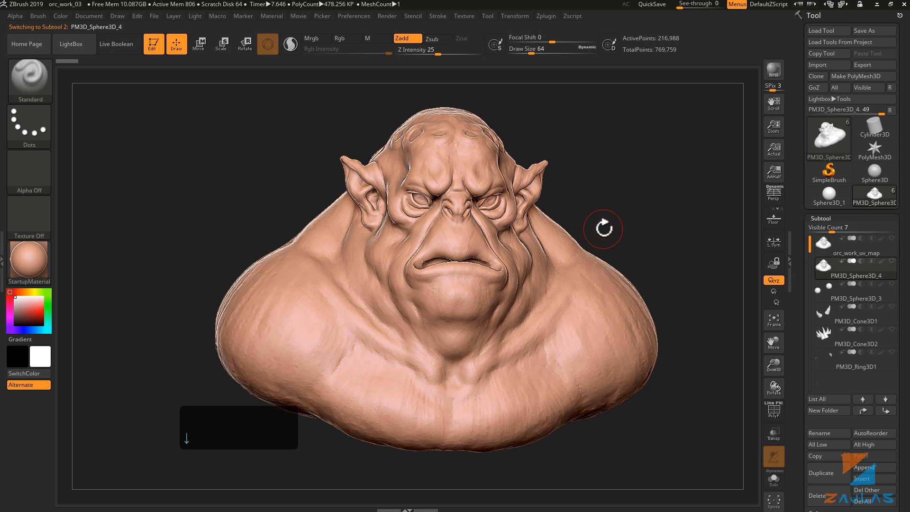
key(Up)
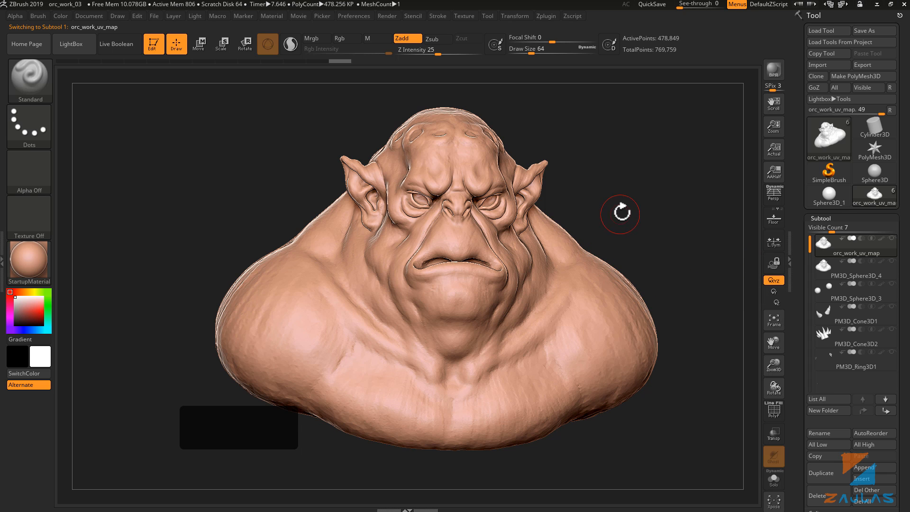
alt+drag(621, 213, 630, 162)
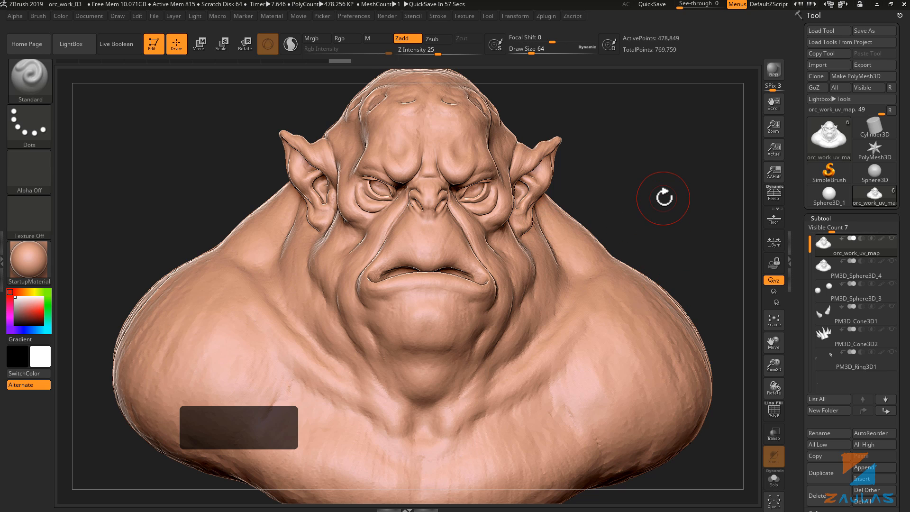
alt+drag(663, 198, 676, 171)
alt+drag(655, 205, 659, 183)
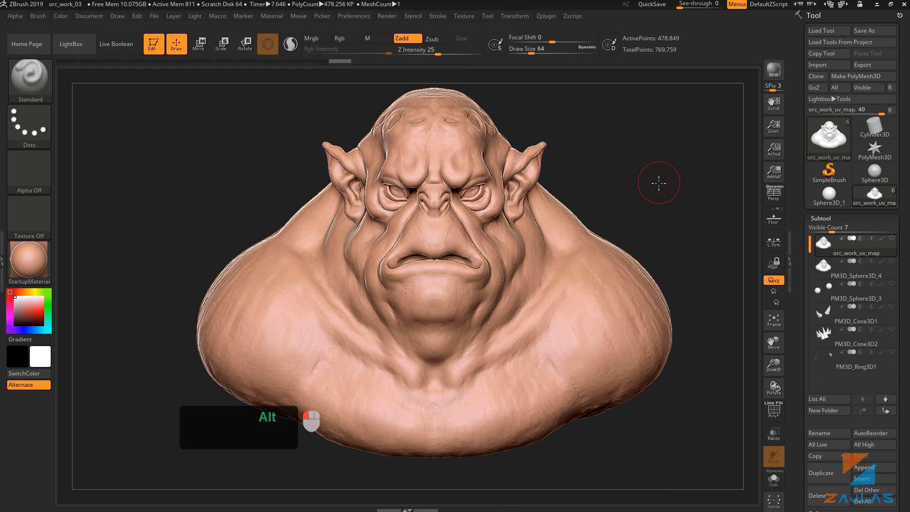